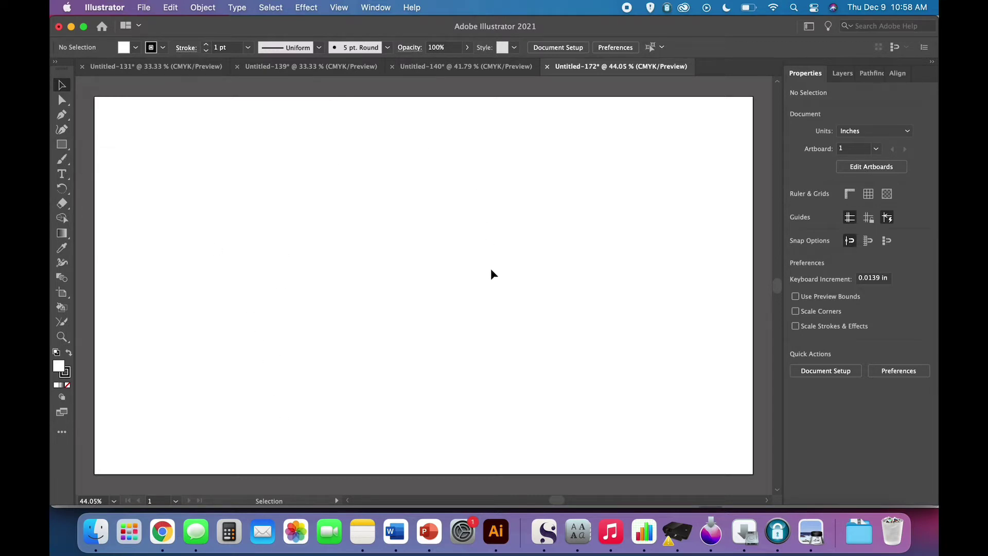
Step: Draw a rectangle in the lower middle of the artboard and size it 8 in wide by 5 in high, without constrained proportions
click(61, 145)
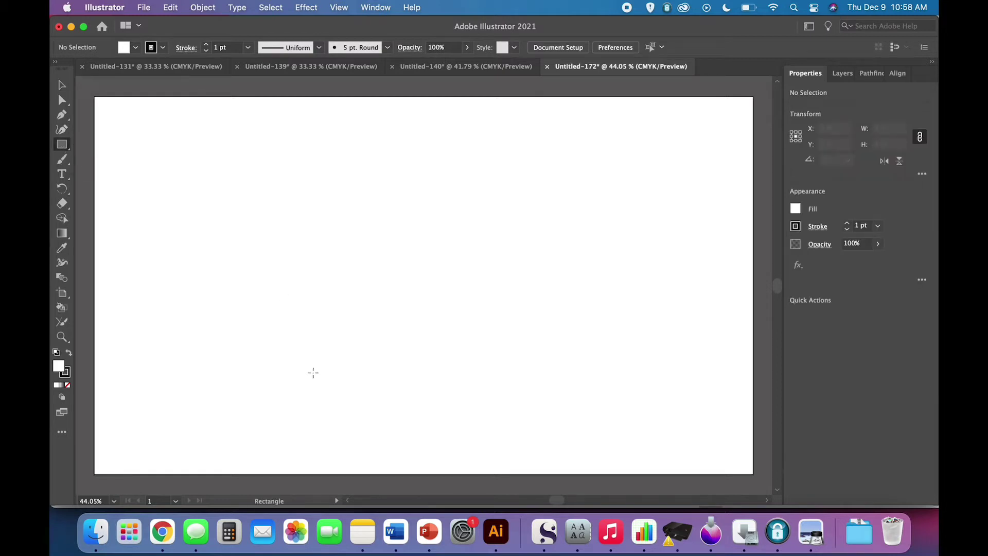
mouse_move(296, 300)
mouse_down()
mouse_move(435, 461)
mouse_move(524, 437)
mouse_move(580, 457)
mouse_move(575, 464)
mouse_up()
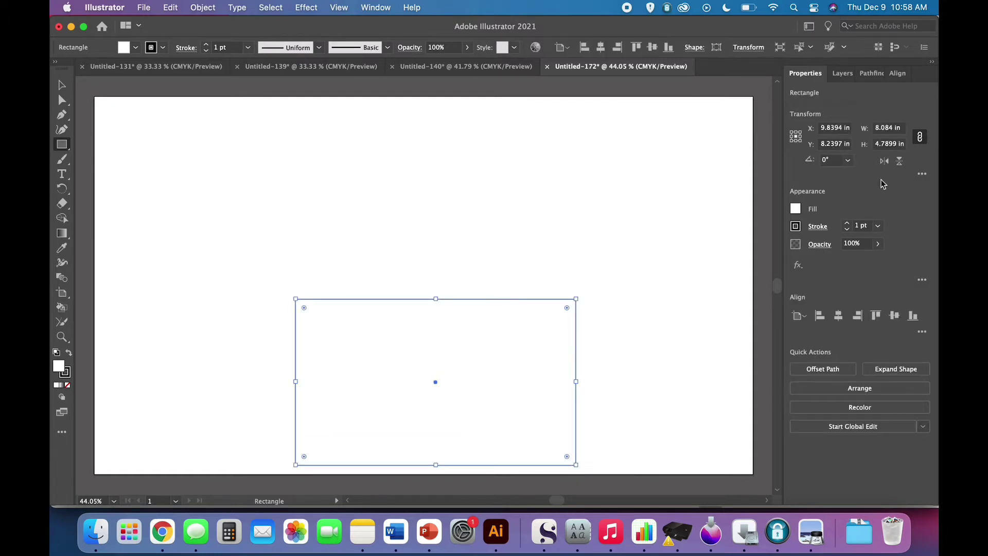
double_click(895, 129)
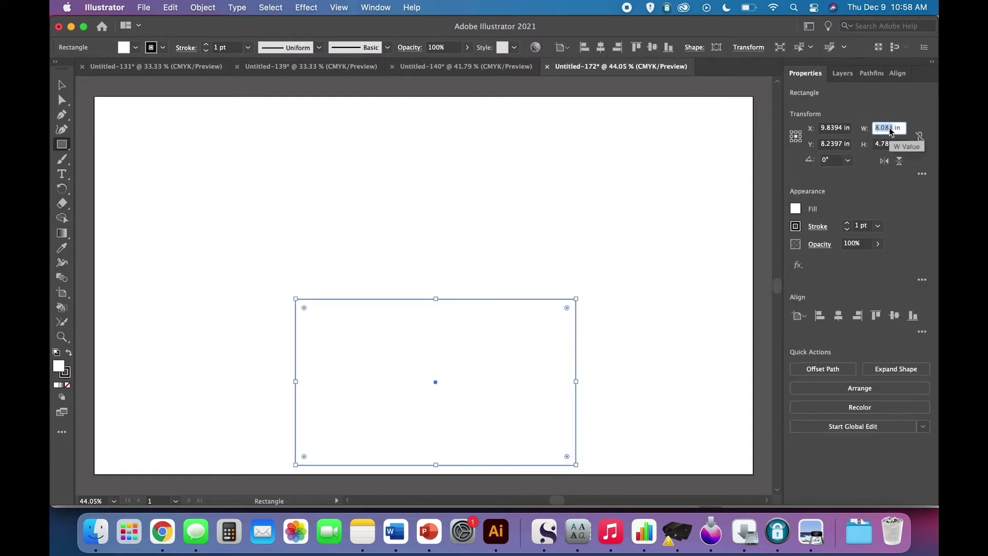
text(8 in)
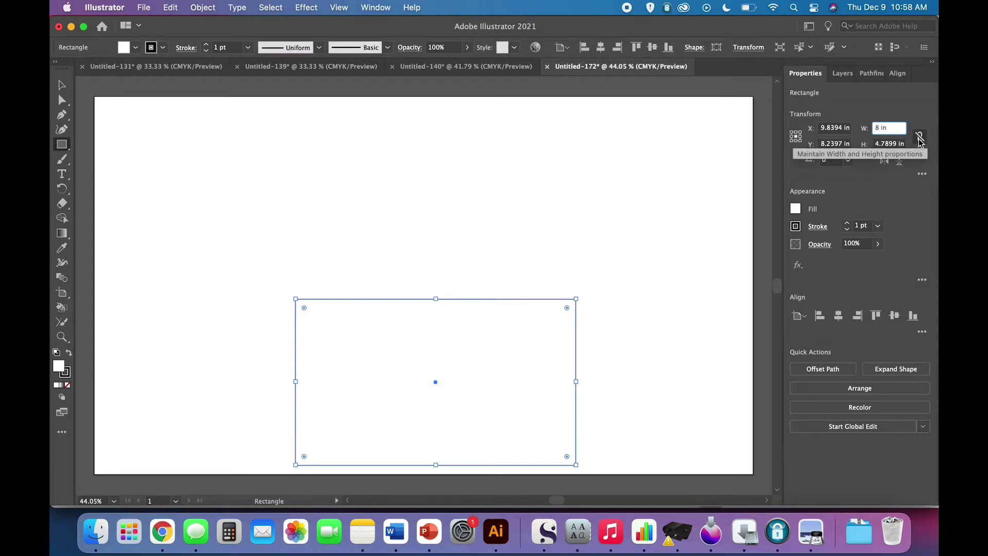
click(884, 144)
text(5)
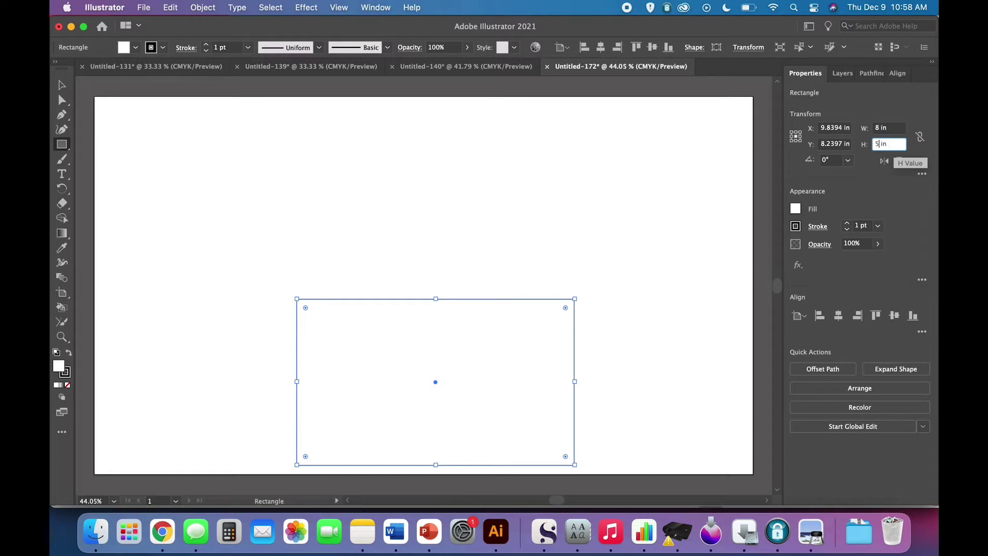
key(Tab)
Step: Move the rectangle slightly to the left along the bottom of the artboard, keeping its vertical position
click(62, 85)
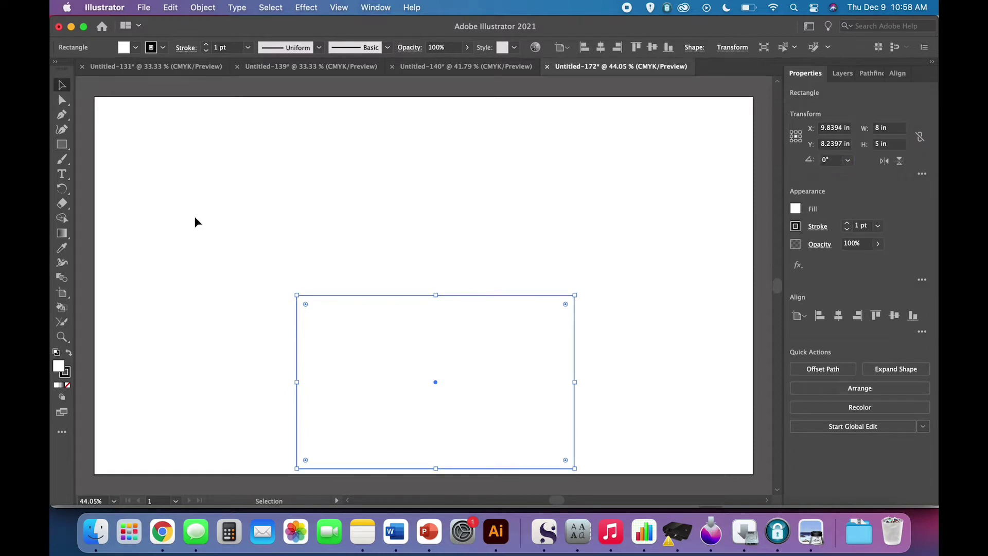
click(194, 221)
drag(464, 309, 436, 309)
click(259, 260)
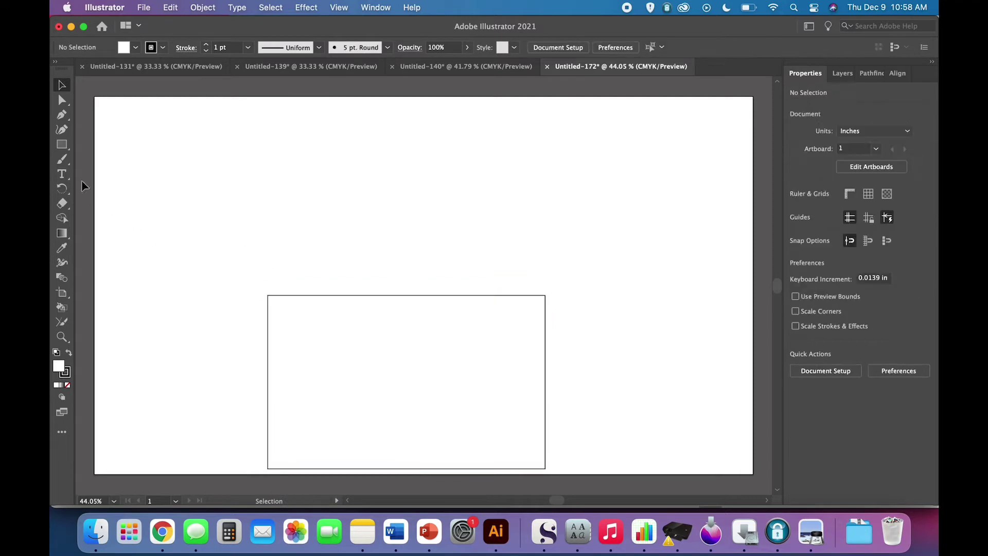
Step: Create a circle 8 in wide and 8 in high with the Ellipse tool
click(62, 144)
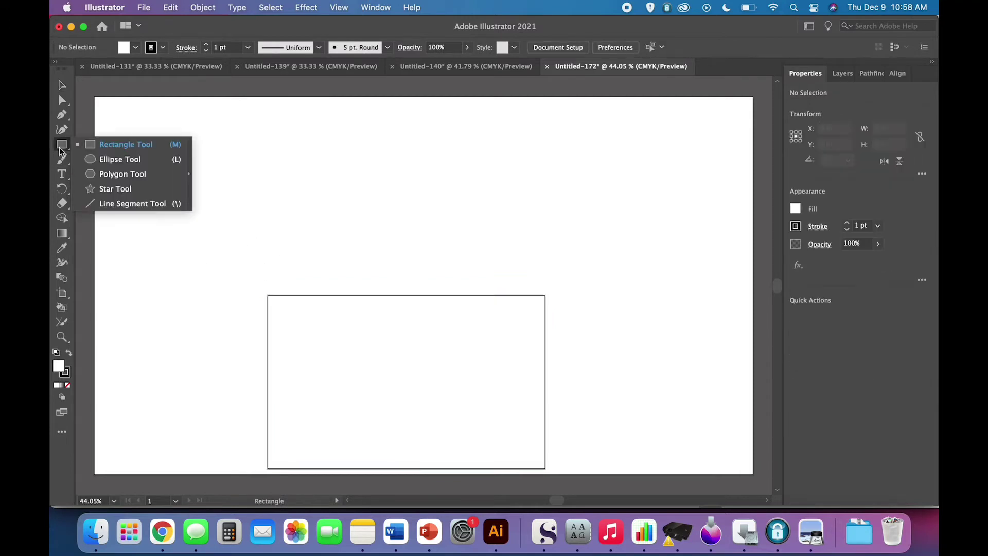
click(120, 159)
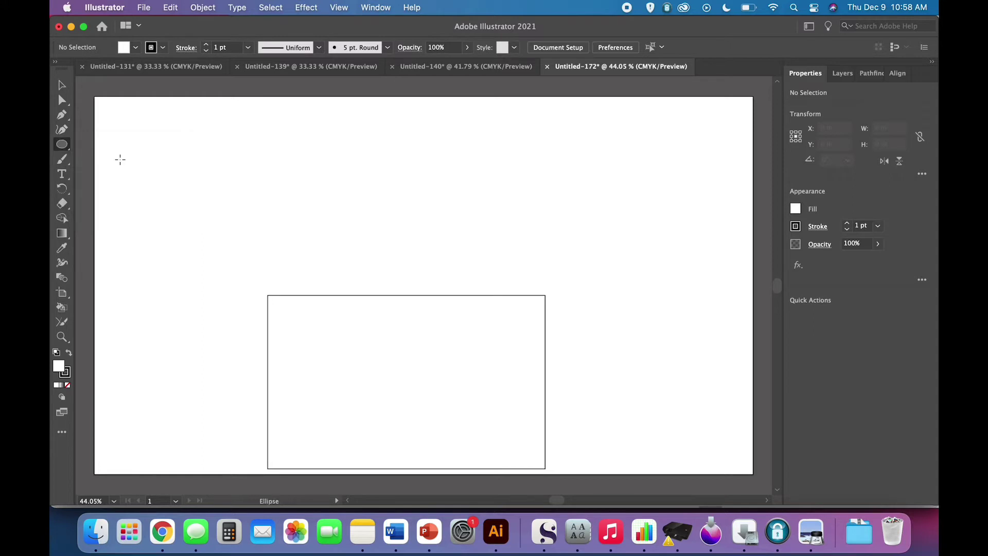
click(407, 259)
text(8)
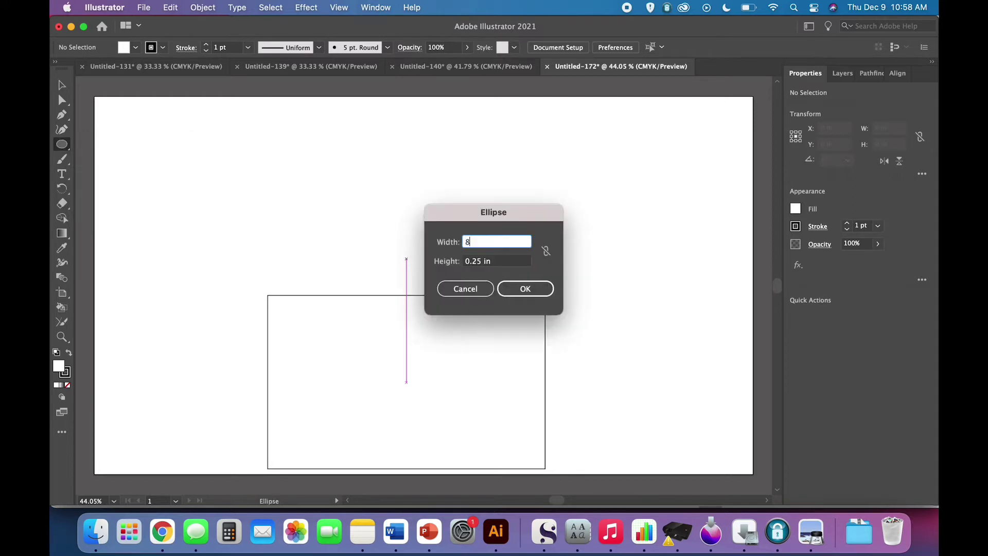
key(Tab)
text(8)
key(Return)
Step: Position the circle so its center sits on the midpoint of the rectangle's top edge and its sides align with the rectangle
click(62, 85)
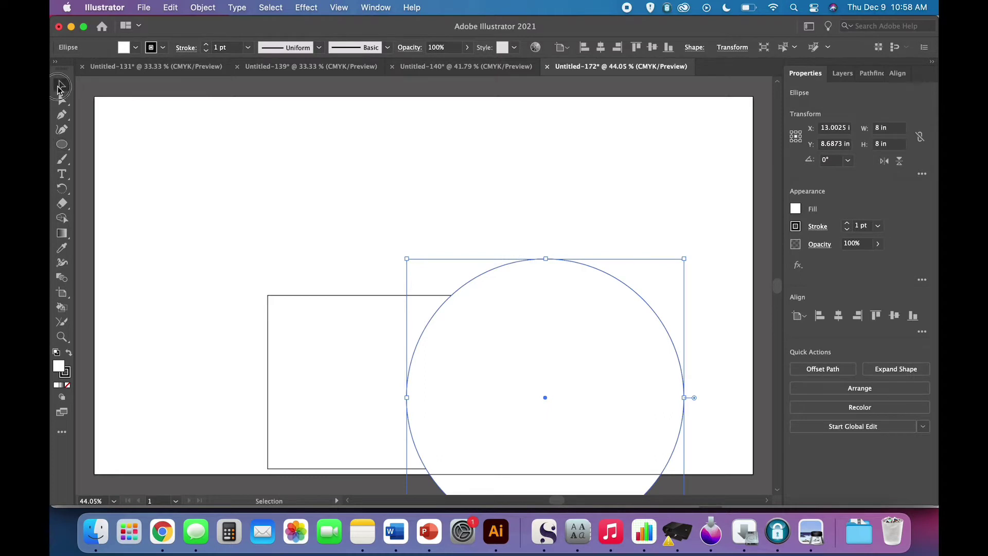
click(278, 186)
drag(533, 358, 411, 269)
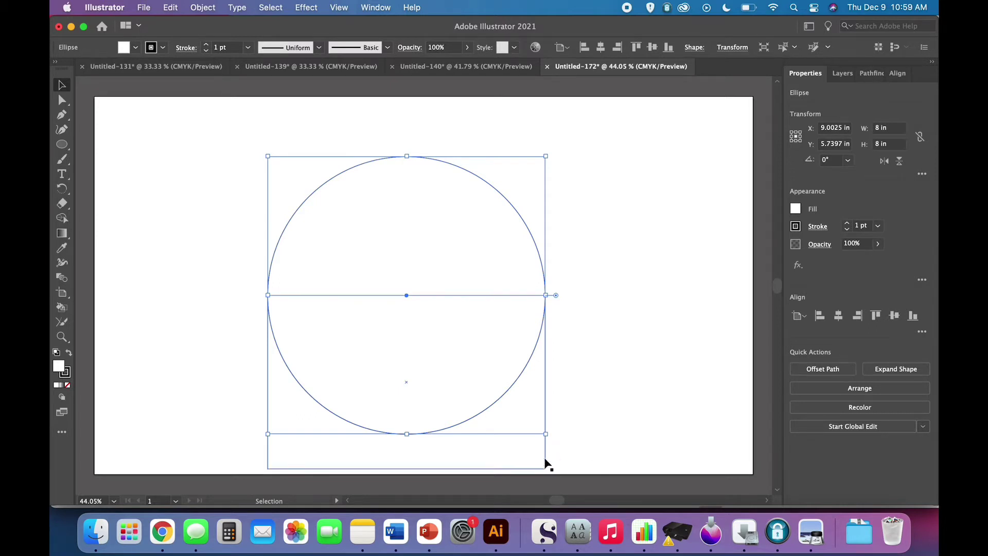
click(647, 419)
Step: Unite the circle and the rectangle into a single arch shape with Pathfinder
drag(624, 421, 449, 258)
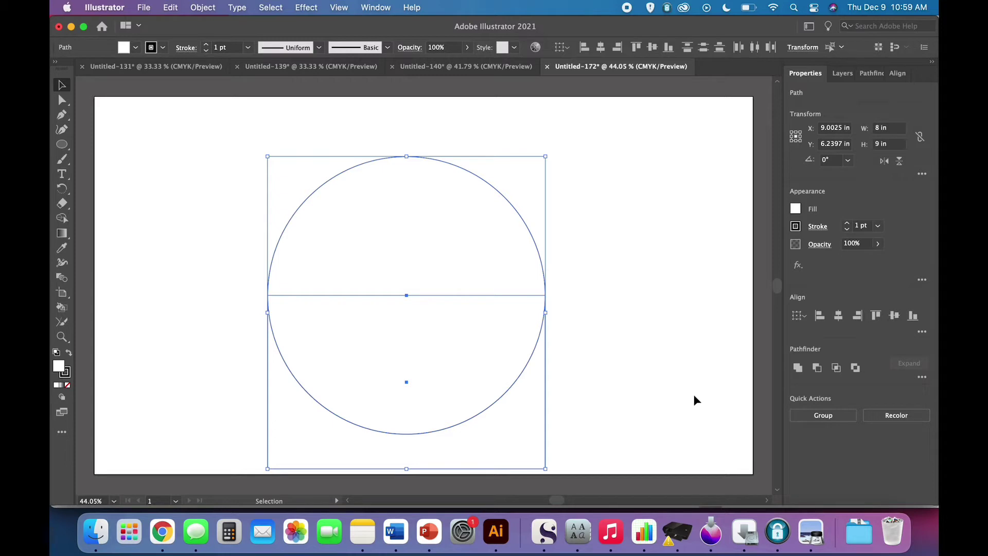
click(798, 369)
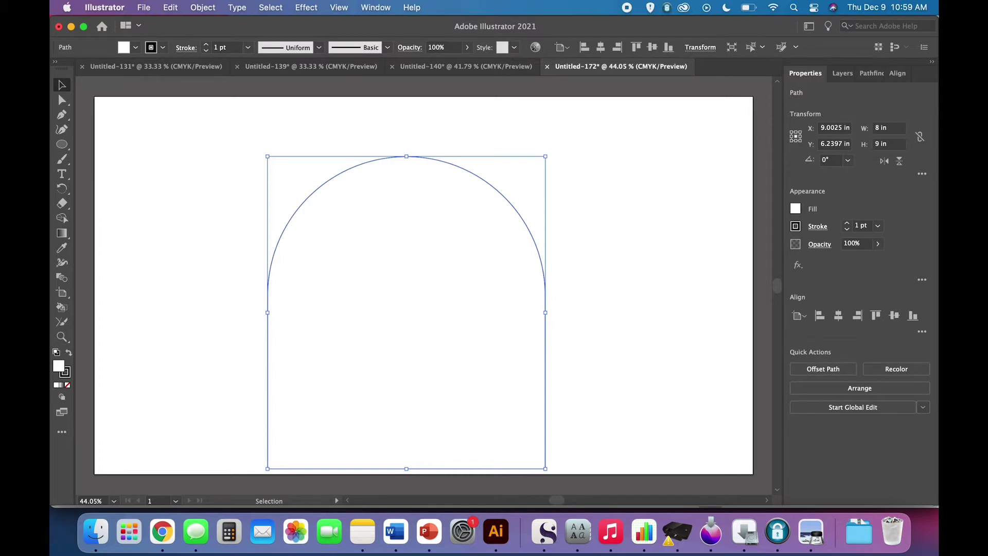
click(376, 8)
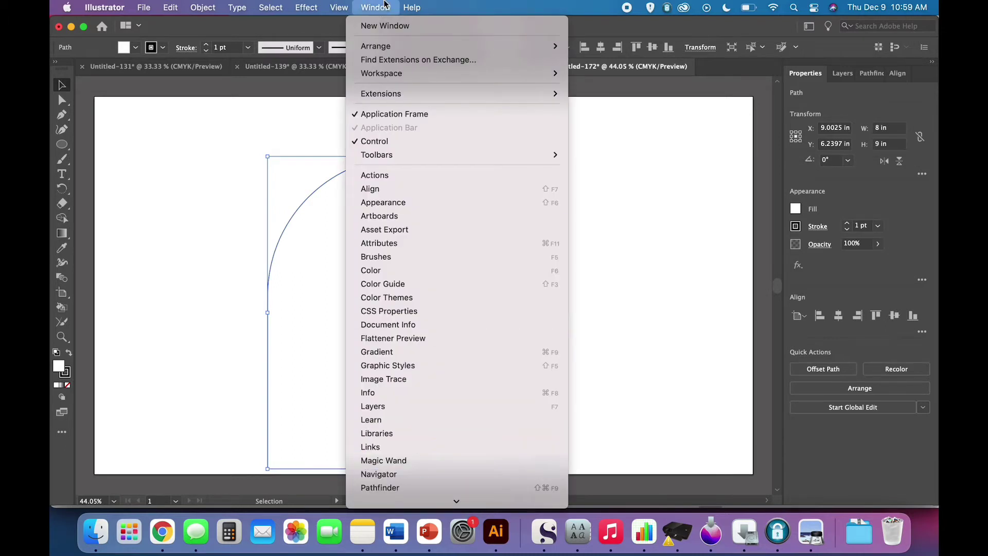
click(384, 8)
click(613, 227)
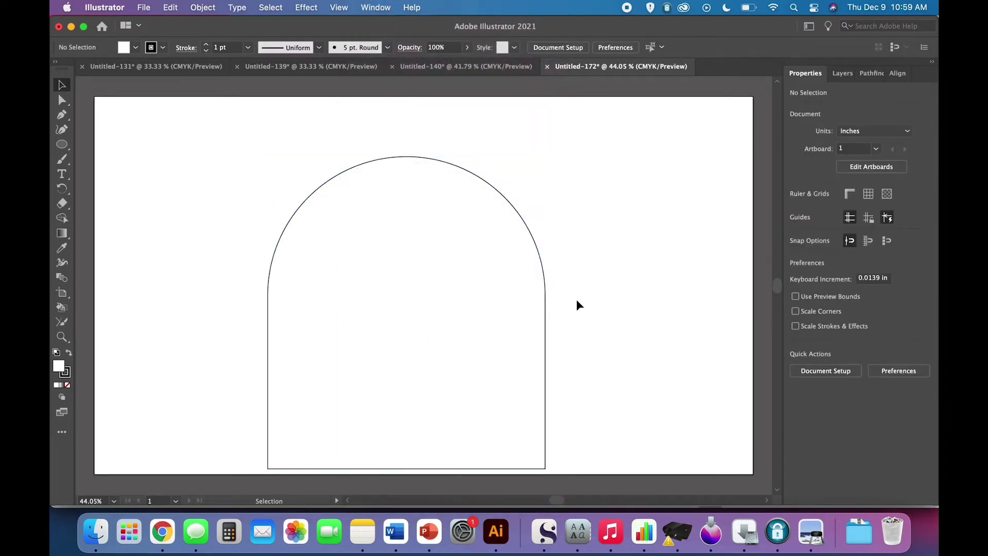
Step: Move the arch up about 1.5 in and draw a rectangle about 9.2 in by 1.8 in overlapping its bottom edge
drag(548, 345, 547, 292)
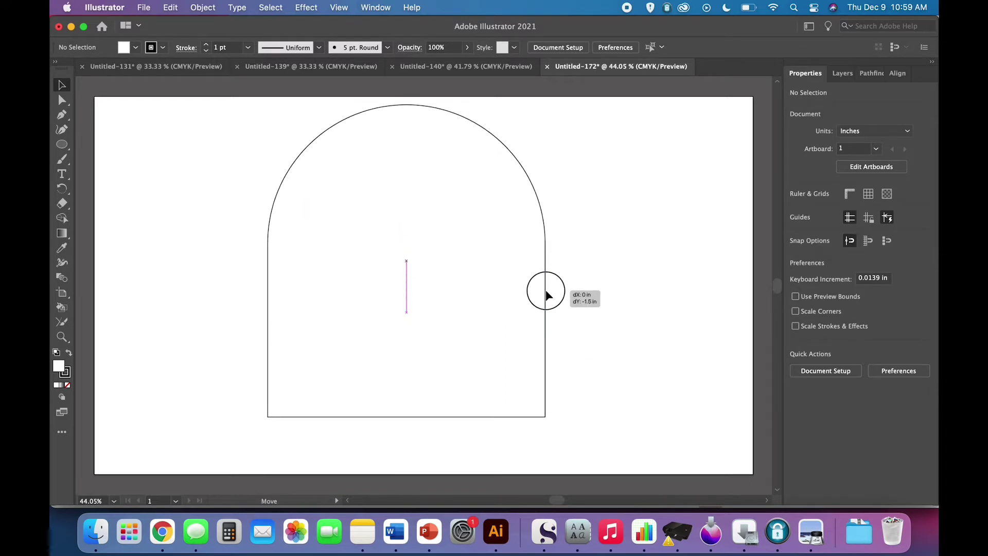
click(625, 336)
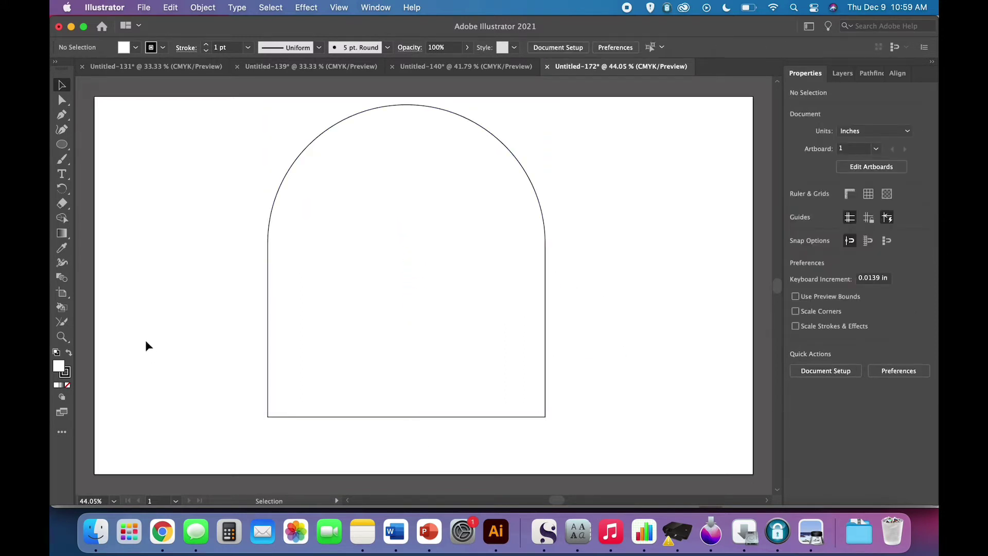
drag(55, 149, 107, 147)
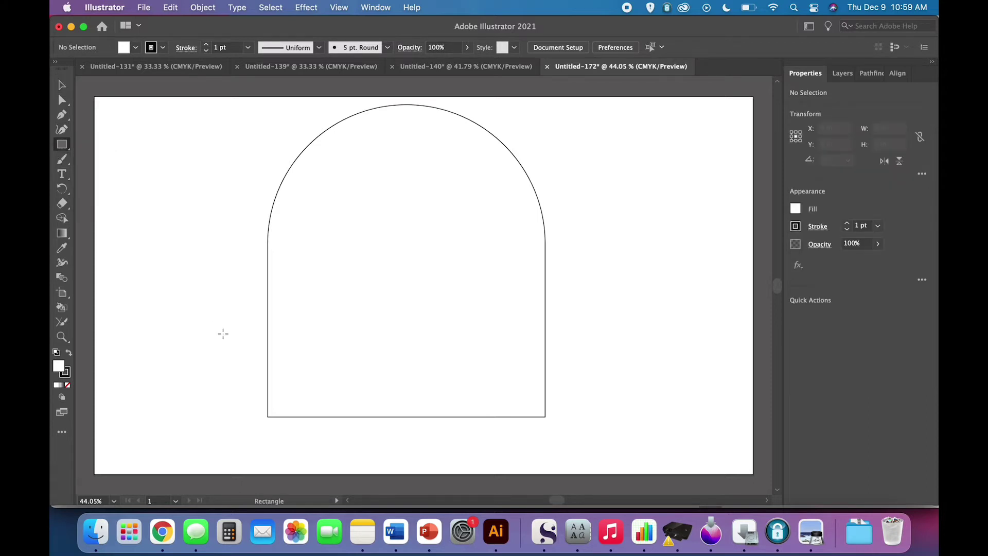
drag(251, 382, 572, 444)
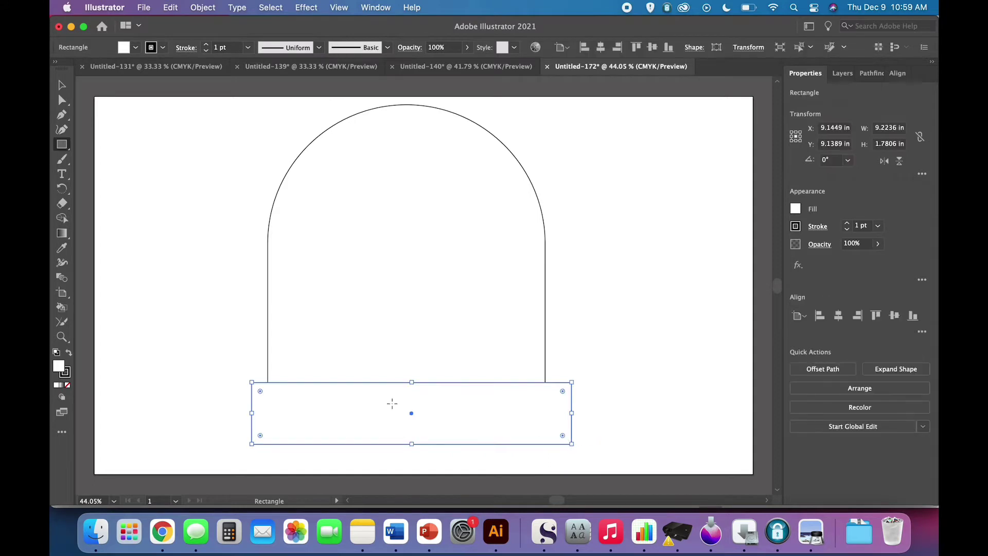
click(61, 85)
click(189, 278)
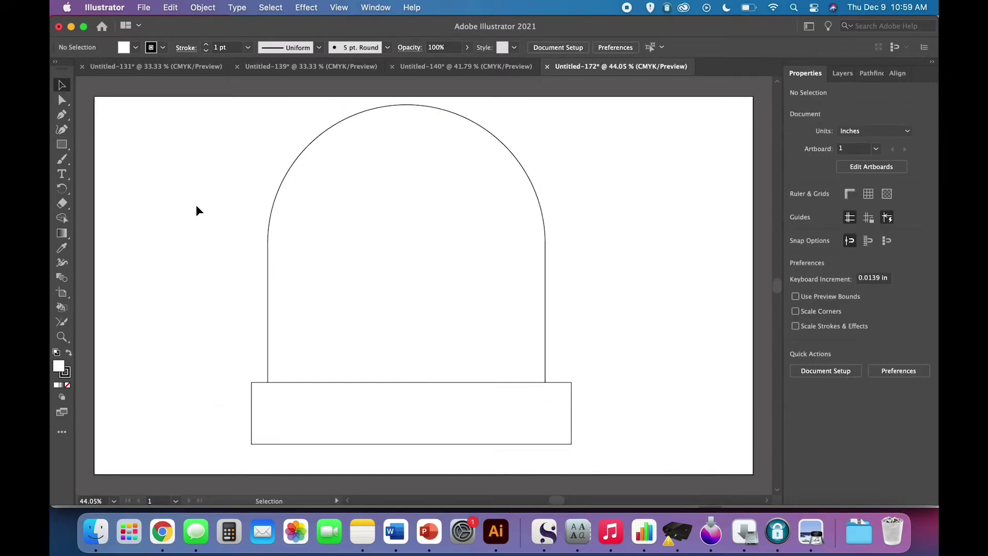
Step: Subtract the overlapping rectangle from the arch with Minus Front and move the trimmed arch slightly down and to the left
drag(196, 204, 585, 439)
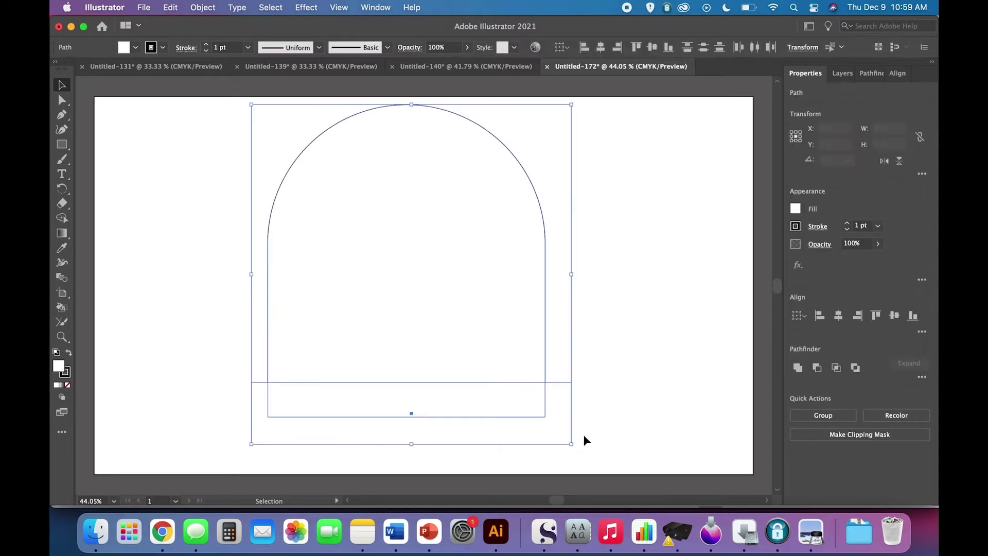
click(816, 369)
click(690, 395)
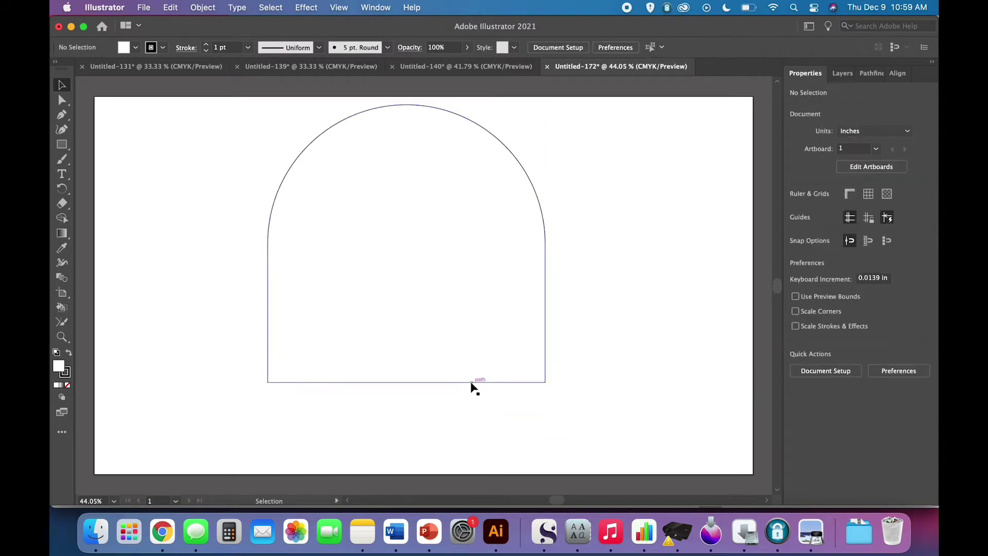
drag(470, 382, 452, 414)
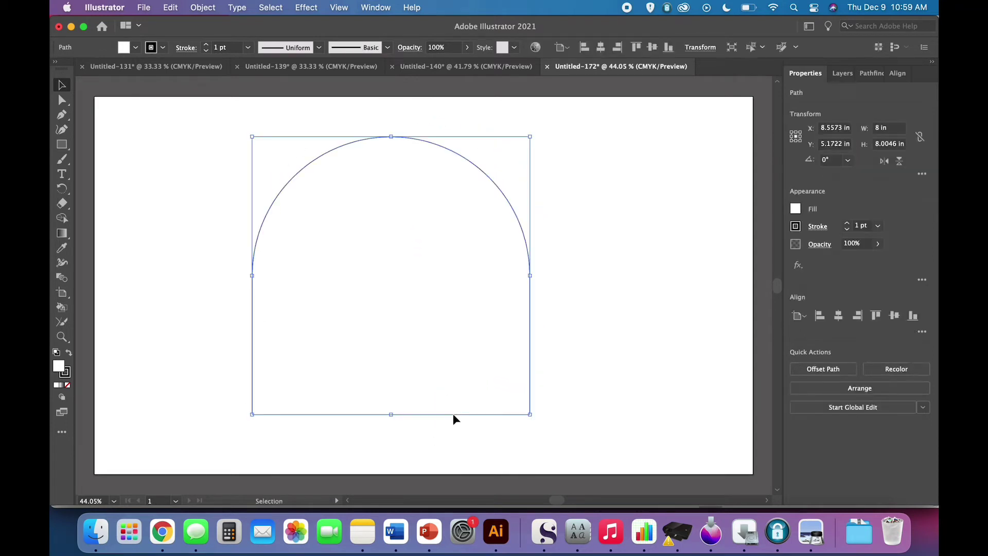
click(658, 380)
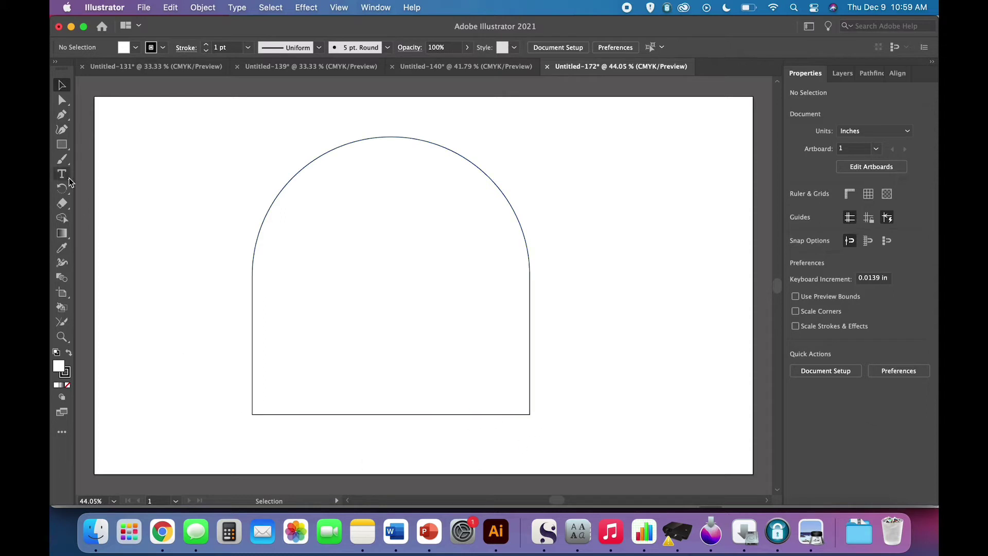
Step: Draw a narrow rectangle about 7.6 in wide just inside the arch's bottom edge and set its height to 0.2 in
click(62, 145)
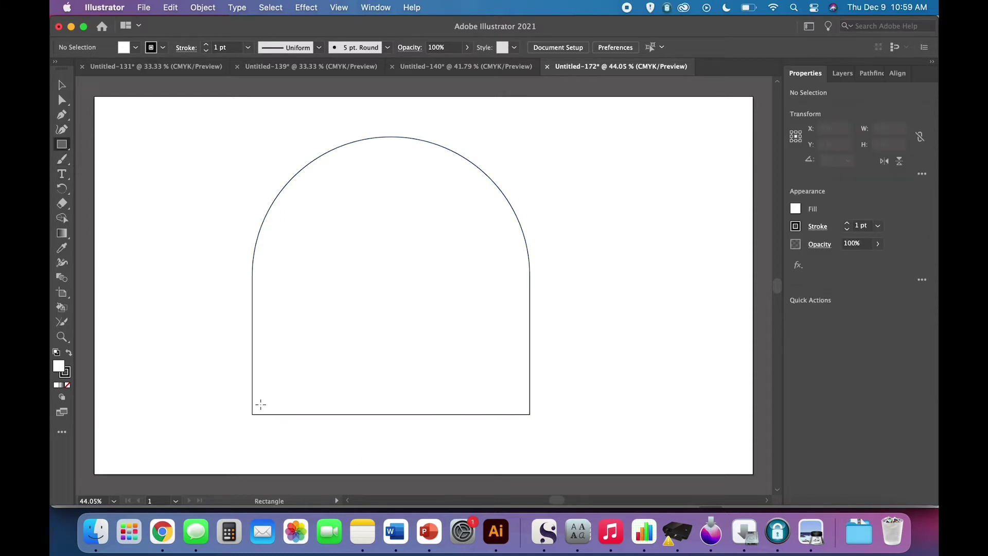
drag(260, 405, 524, 410)
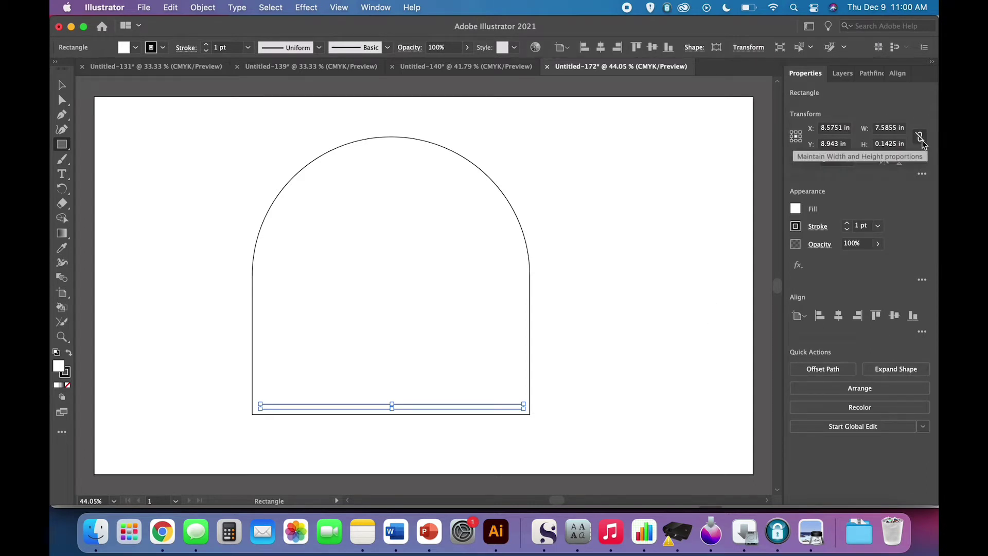
click(887, 147)
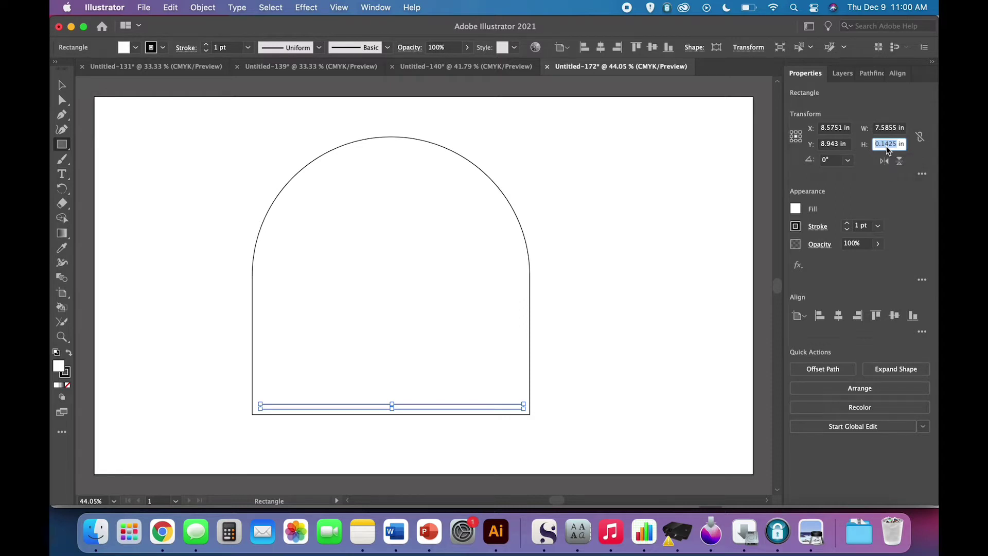
text(.2)
key(Tab)
click(62, 85)
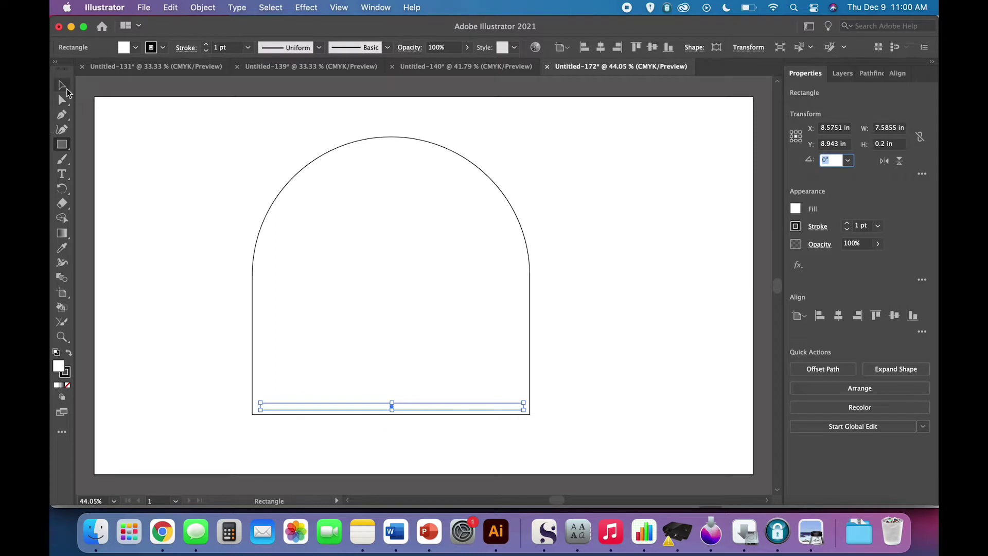
click(181, 296)
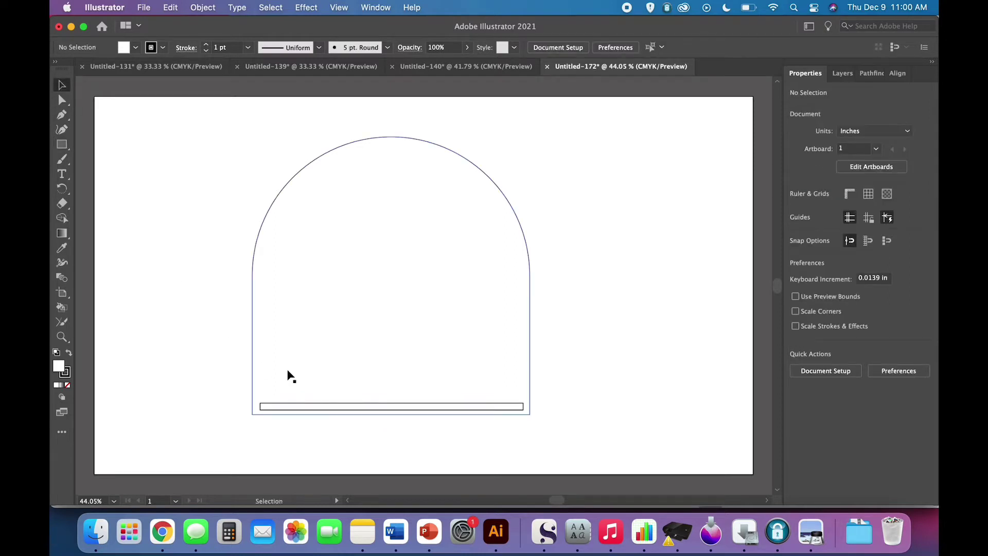
Step: Nudge the narrow rectangle slightly upward, away from the arch's bottom edge
click(362, 407)
key(Up)
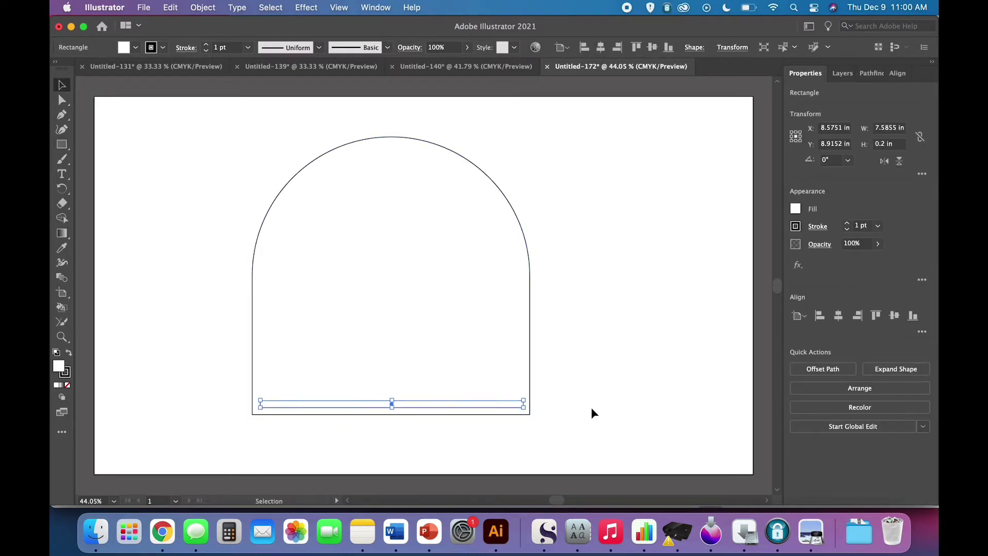
click(592, 410)
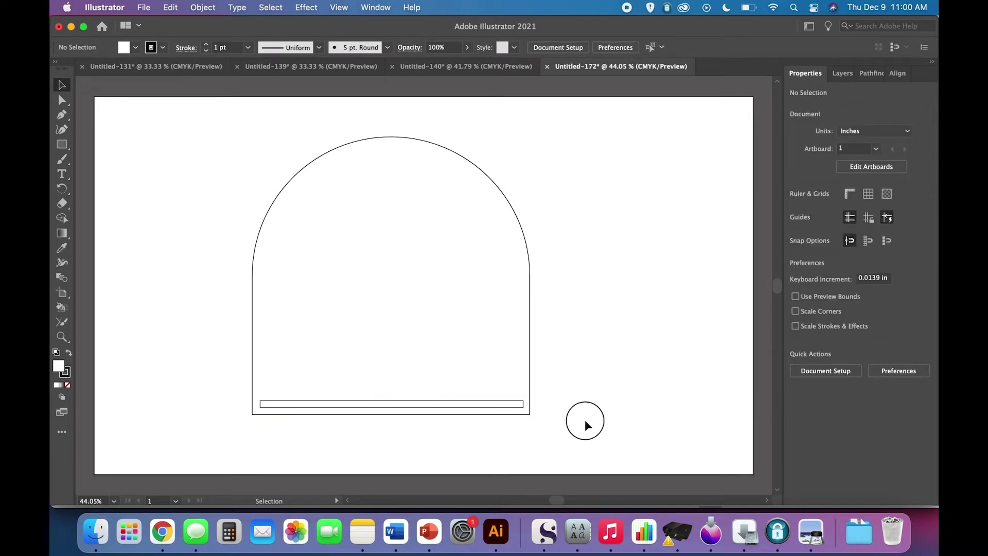
Step: Stretch the right end of the narrow rectangle near the arch's base to make it about 7.7 in wide
click(524, 406)
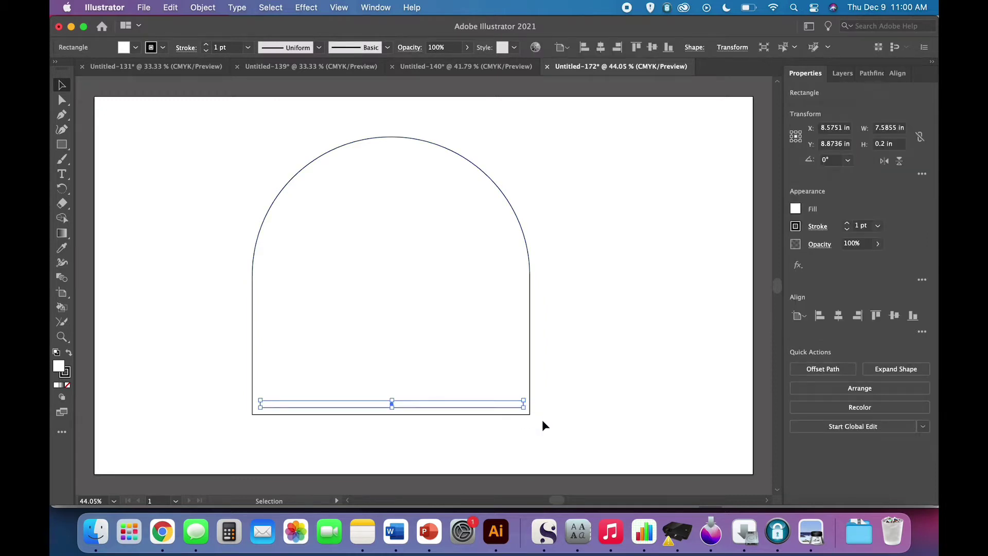
key(super+equal)
key(super+equal)
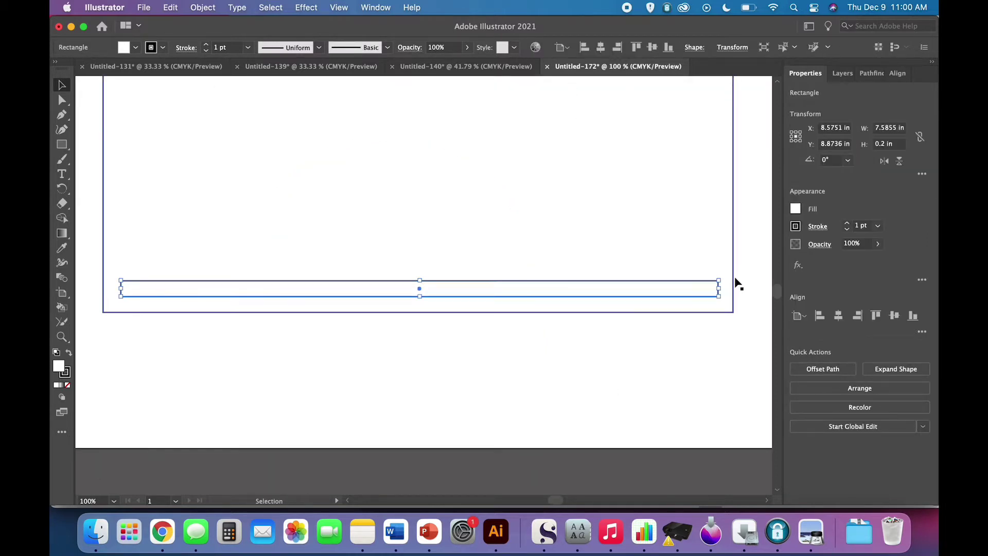
click(756, 282)
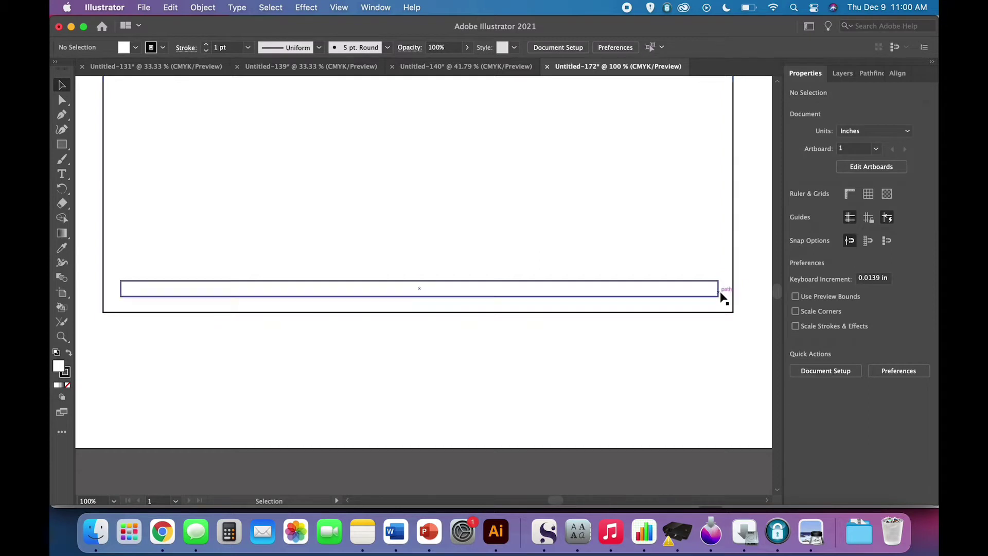
click(719, 290)
drag(720, 290, 728, 289)
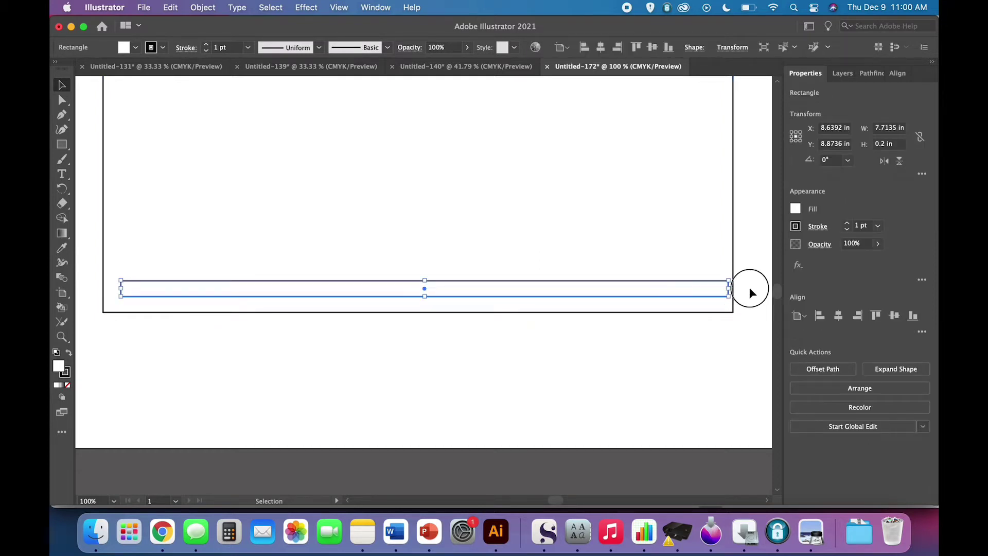
click(747, 287)
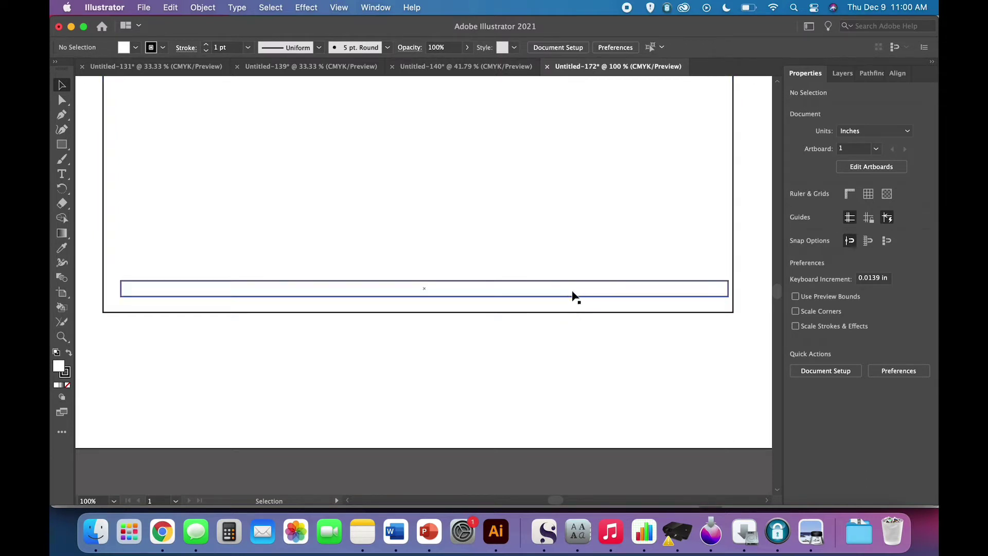
Step: Try moving the narrow rectangle about 0.3 in higher above the arch's bottom edge
drag(577, 296, 573, 270)
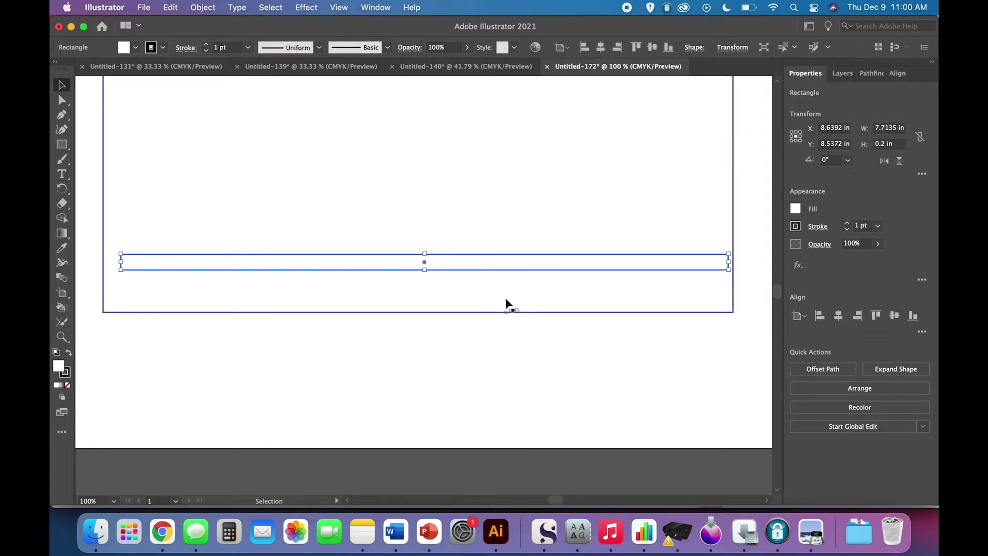
key(a)
key(super+z)
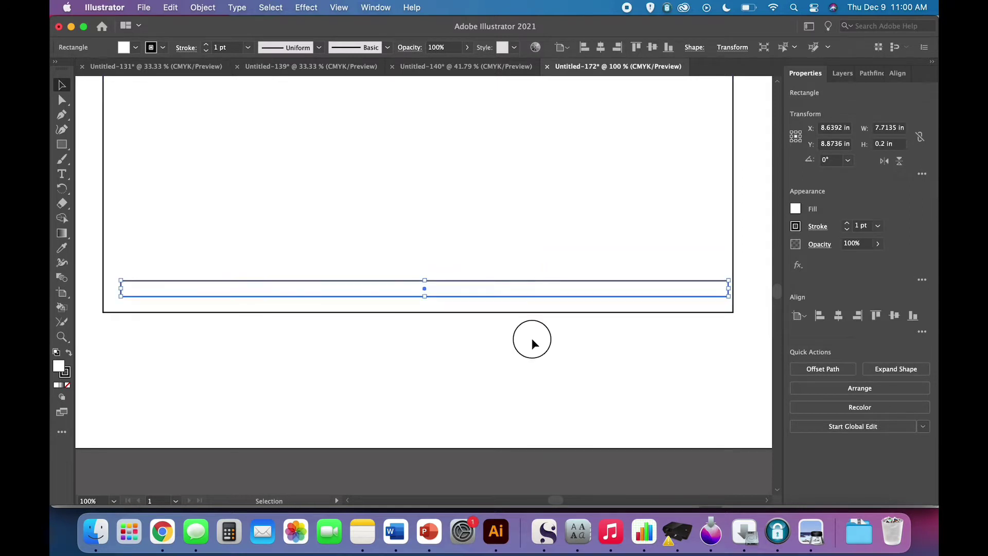
click(532, 338)
Step: Adjust the right end of the narrow rectangle so it is about 7.6 in wide and clear of the arch's side
click(576, 296)
mouse_move(728, 288)
mouse_down()
mouse_move(687, 294)
mouse_move(729, 296)
mouse_move(715, 297)
mouse_up()
click(718, 374)
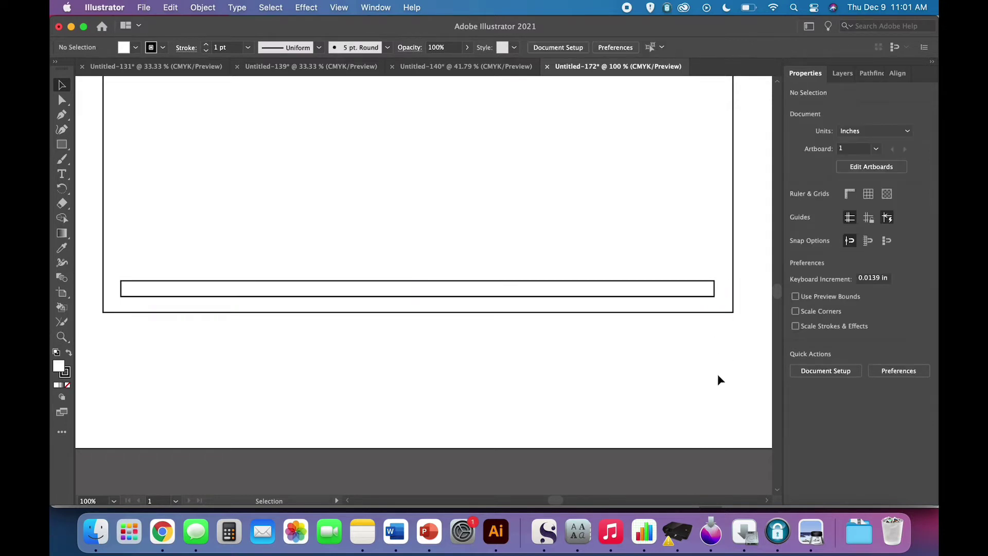
click(714, 295)
drag(714, 288, 719, 288)
Step: Select the arch and the narrow rectangle and align them to each other with Horizontal Align Center
drag(709, 345, 655, 271)
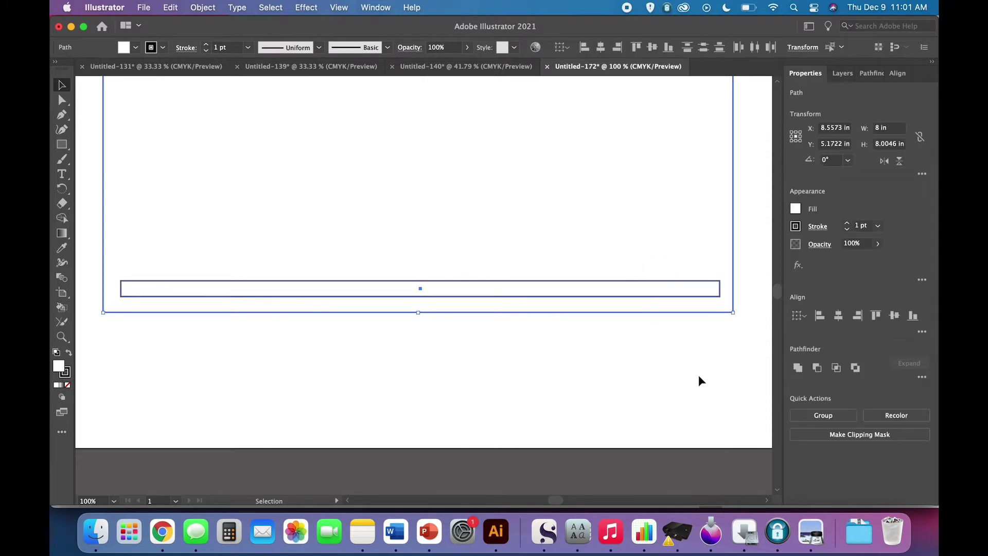
click(840, 317)
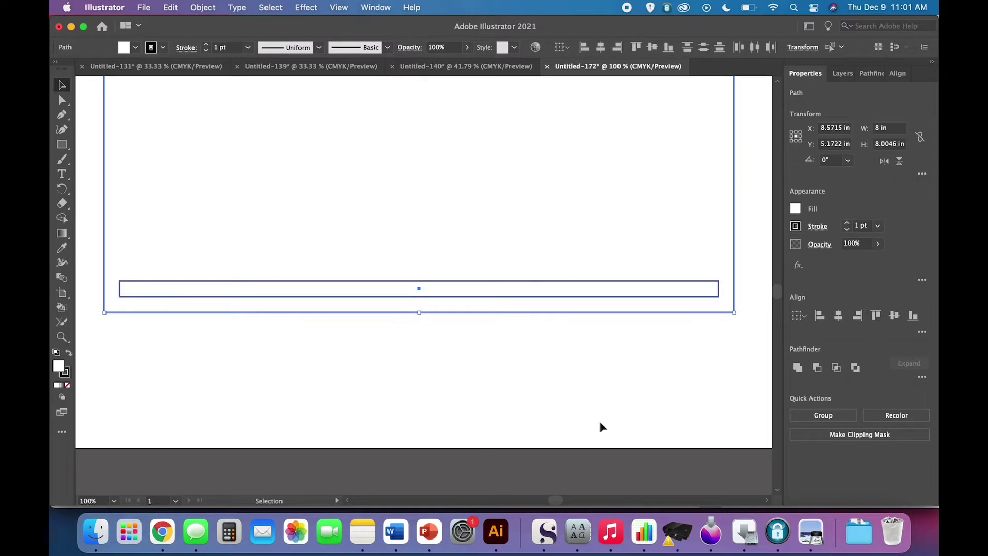
click(201, 8)
mouse_move(205, 53)
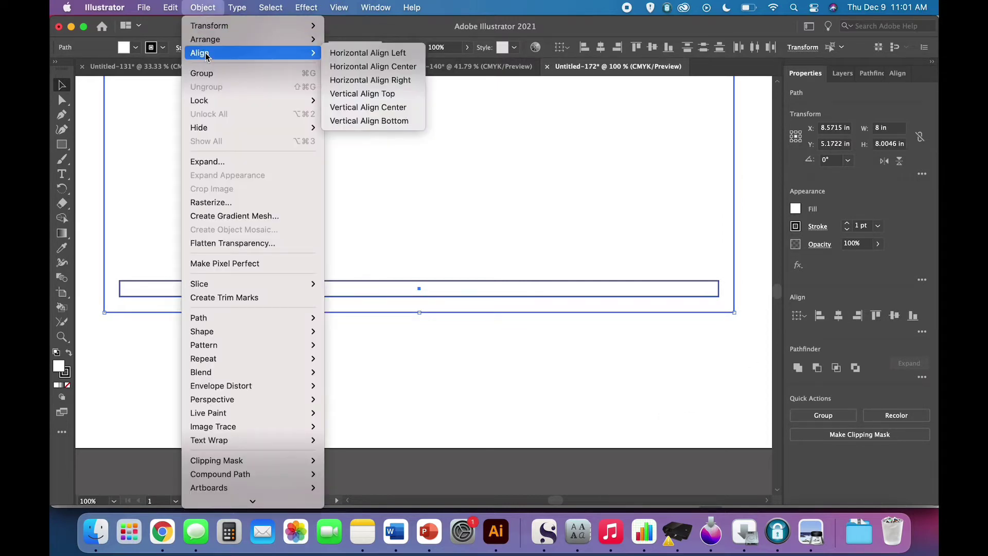
click(341, 66)
click(379, 329)
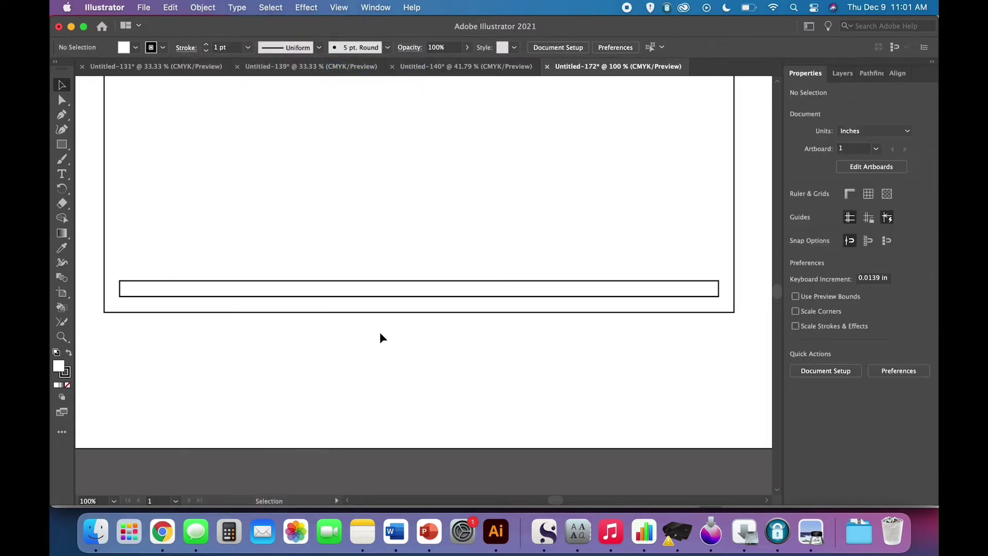
Step: Try subtracting the narrow rectangle from the unfilled-looking white arch with Minus Front
scroll(393, 353, up, 3)
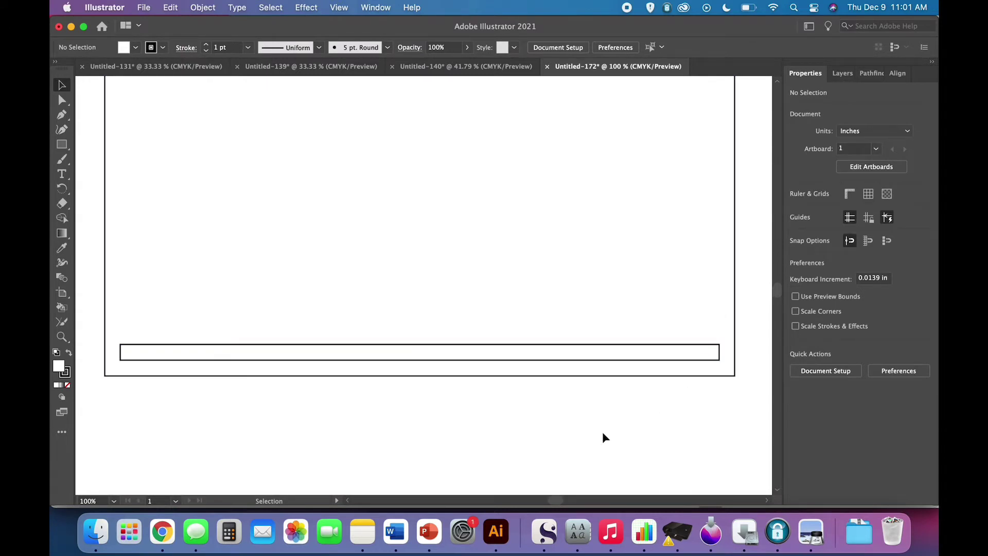
key(super+minus)
key(super+minus)
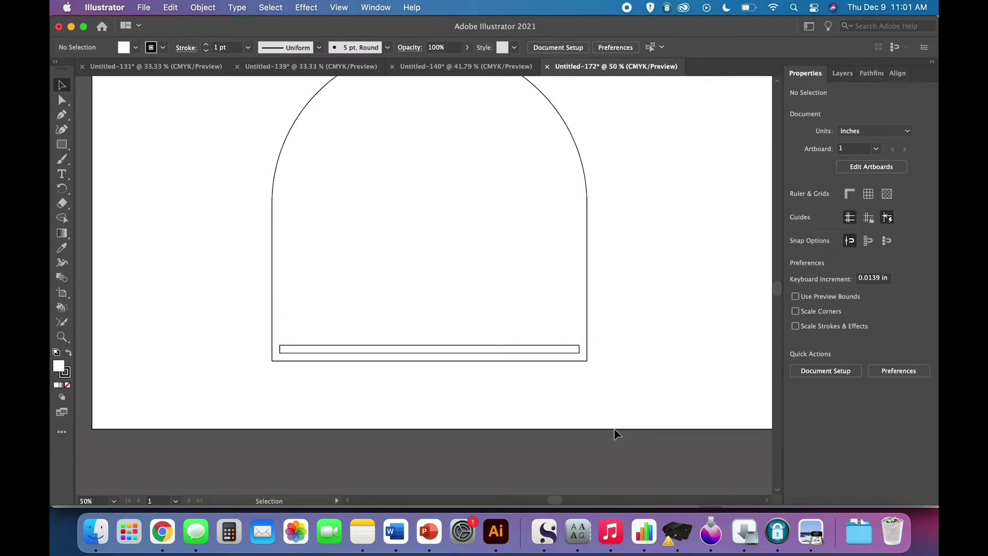
scroll(621, 383, up, 2)
scroll(600, 387, right, 2)
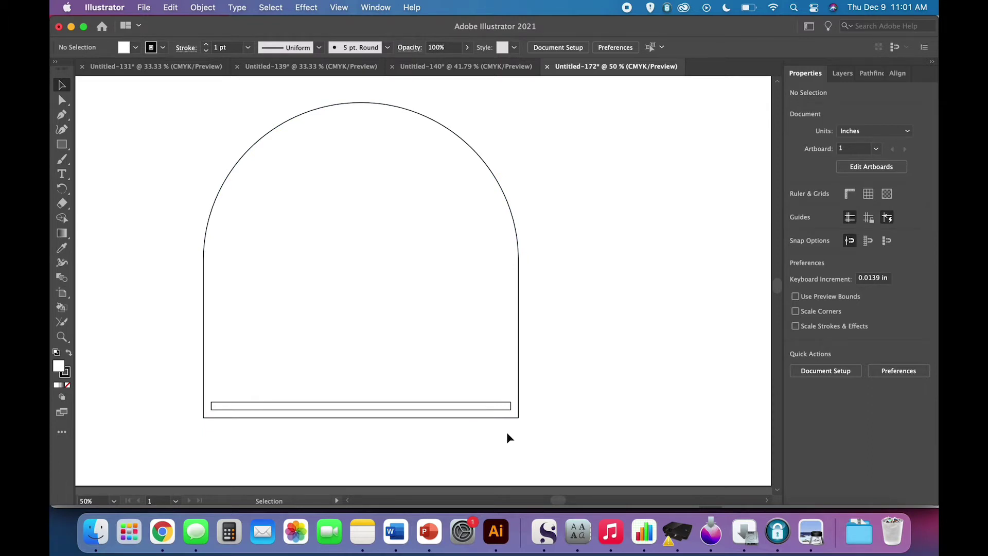
drag(507, 433, 476, 375)
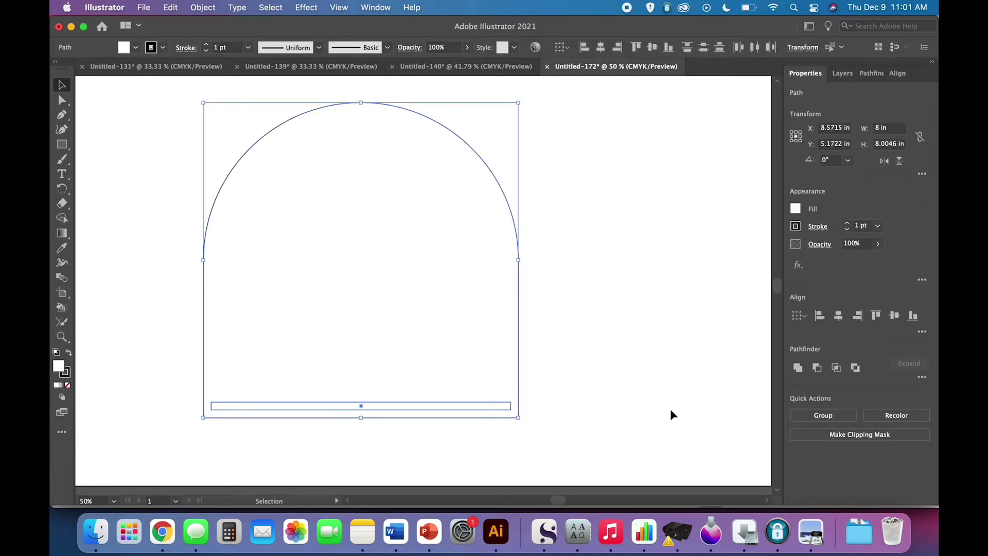
click(818, 368)
click(641, 423)
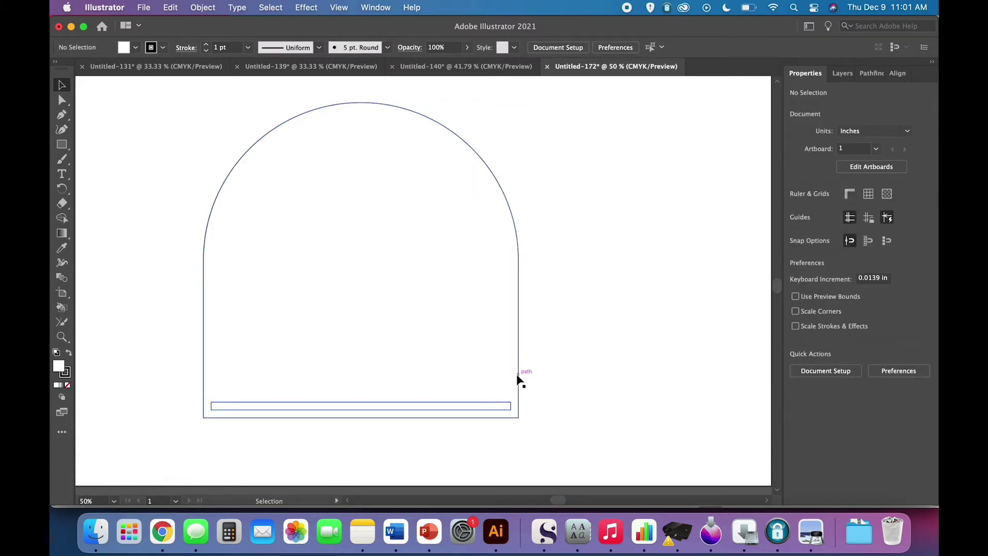
key(cmd+a)
click(543, 439)
Step: Fill both the arch and the narrow rectangle with black
click(451, 385)
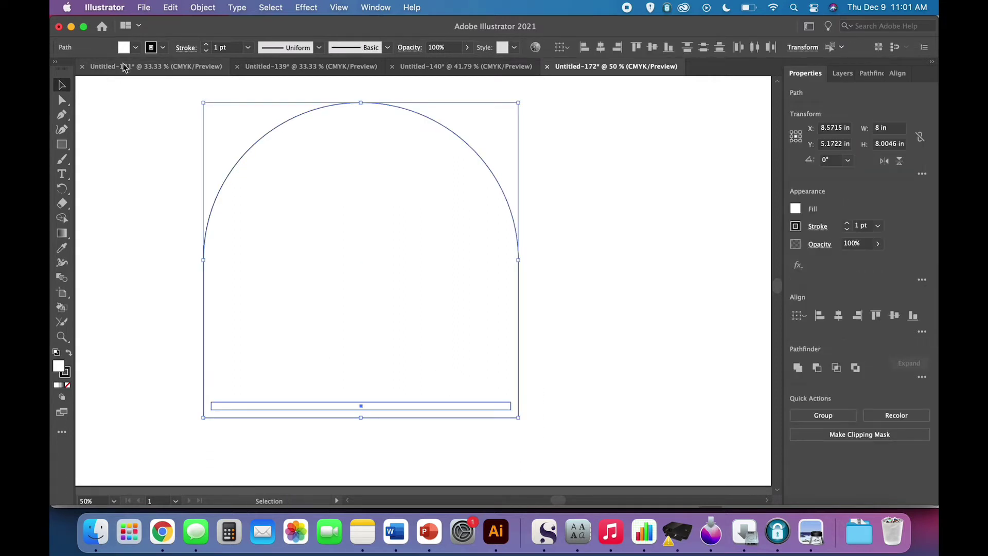
click(124, 47)
click(85, 70)
click(603, 366)
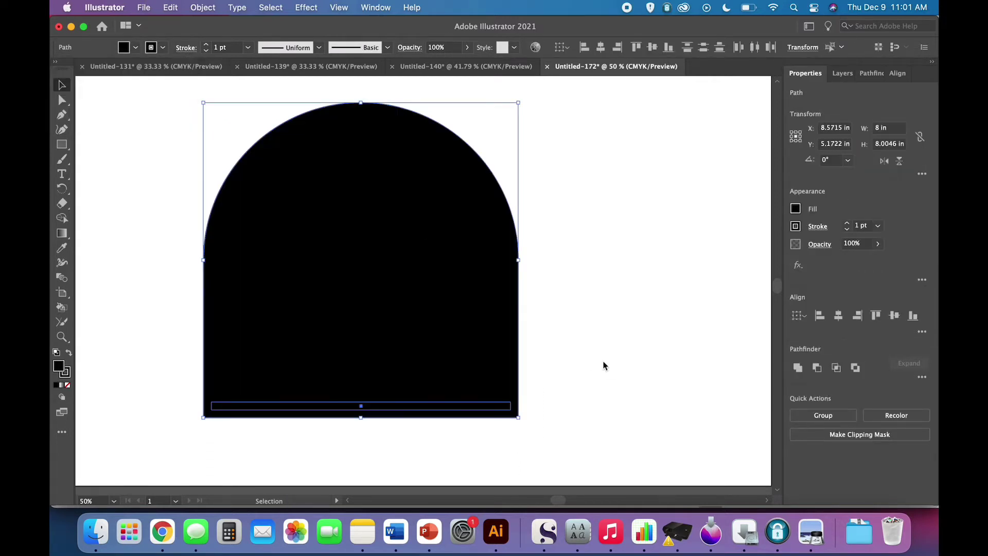
click(586, 400)
Step: Cut the slot by subtracting the narrow rectangle from the black arch with Minus Front
click(476, 409)
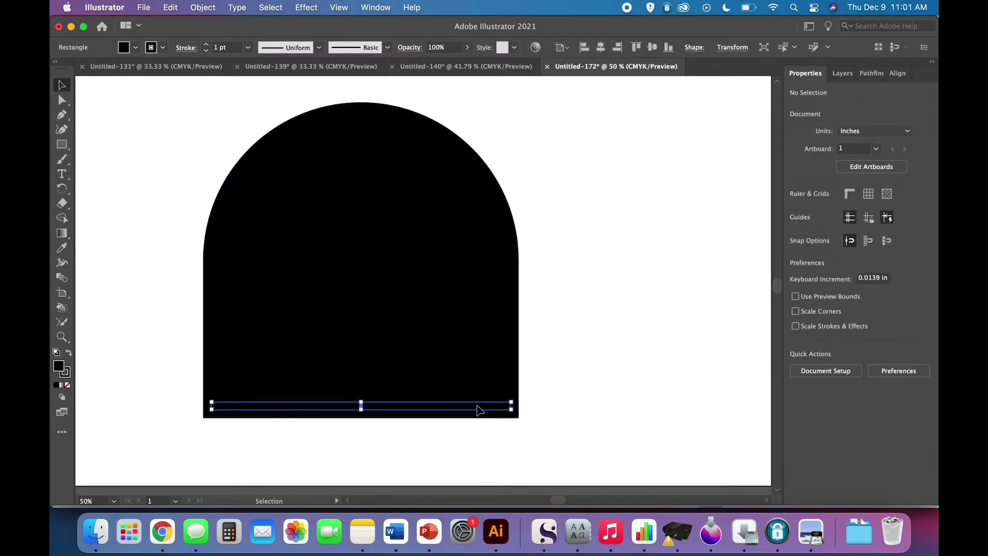
click(492, 283)
click(586, 417)
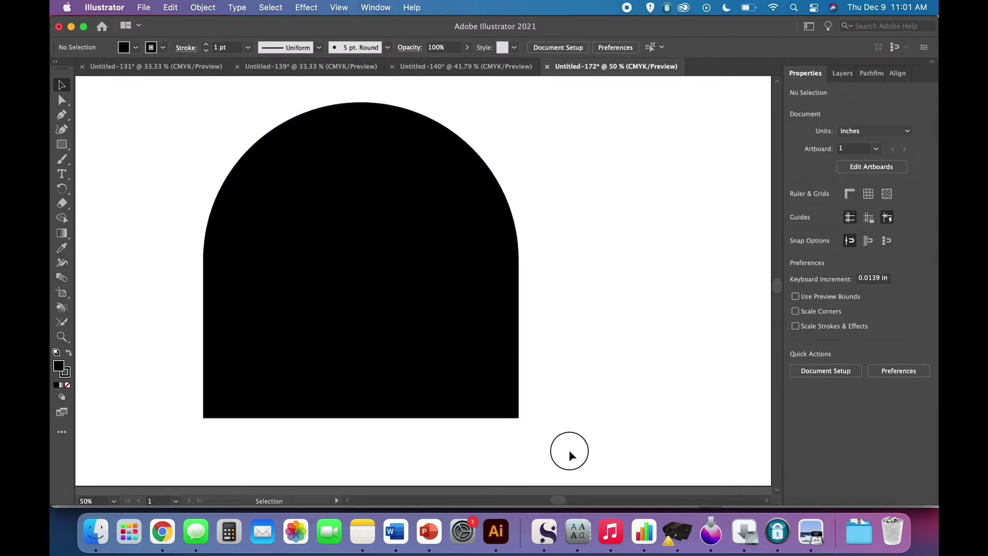
key(super+a)
click(817, 368)
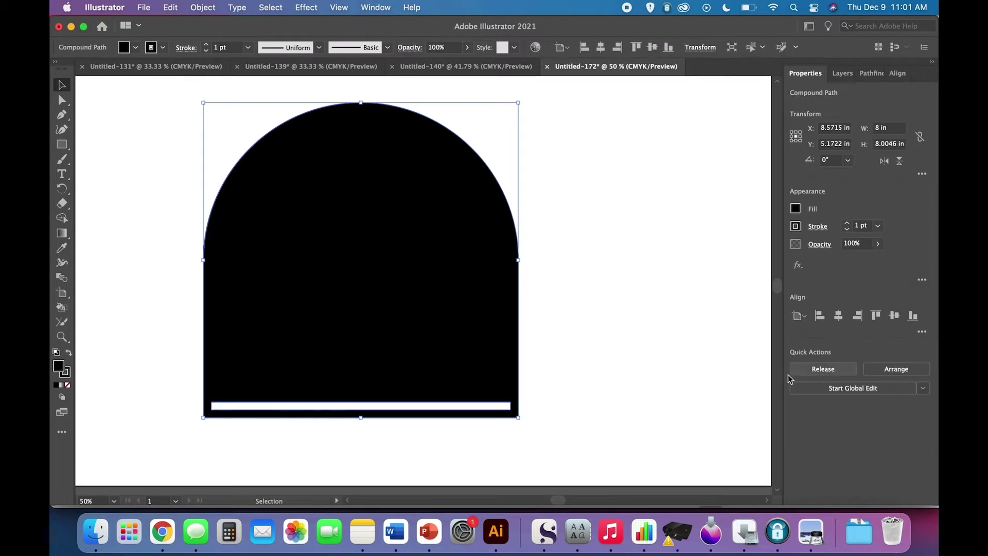
click(703, 381)
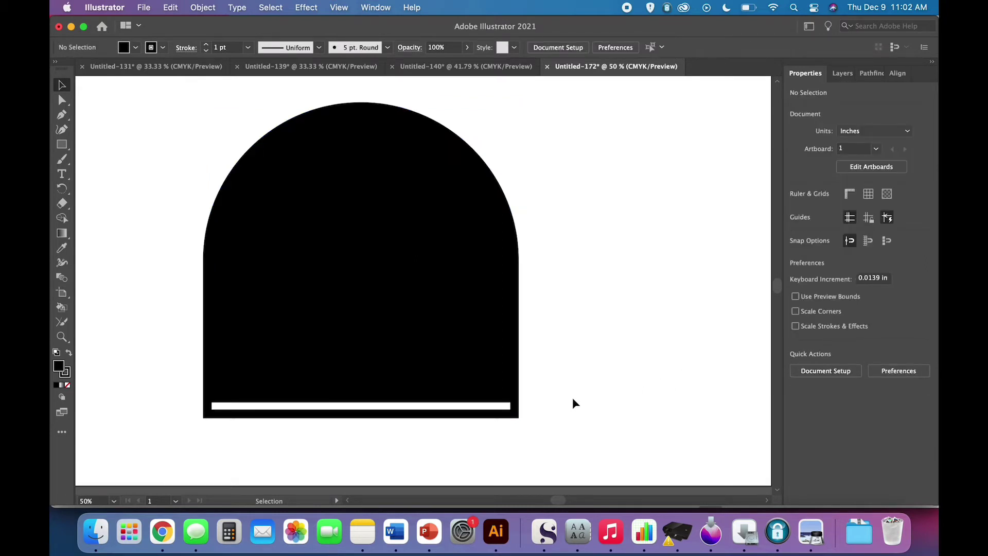
Step: Set the slotted arch's fill to none, keeping its black outline
click(430, 308)
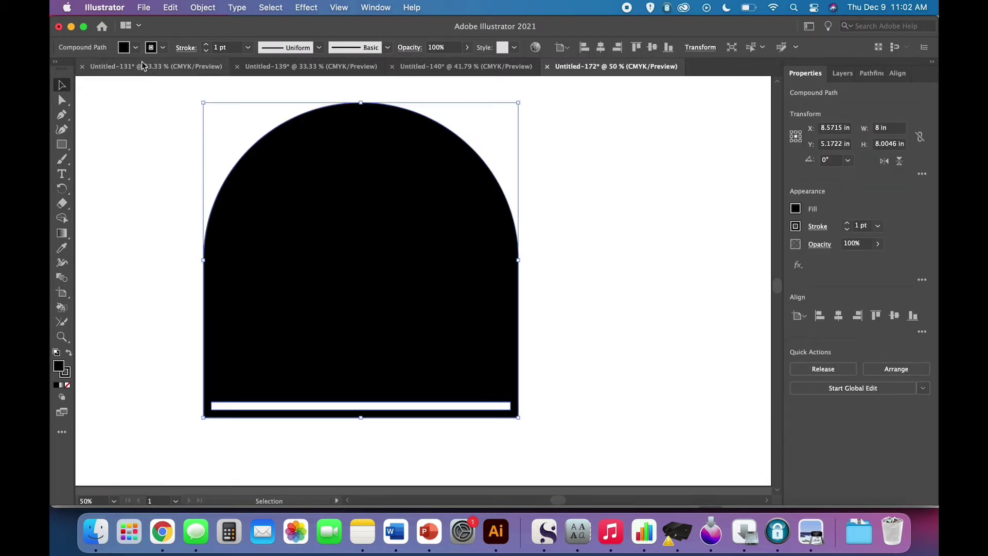
click(136, 47)
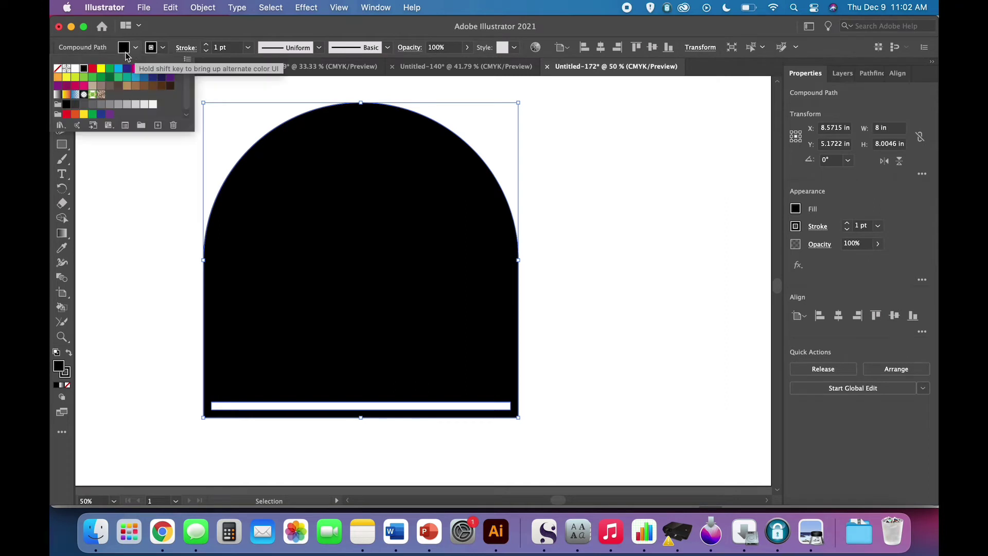
click(63, 77)
click(600, 354)
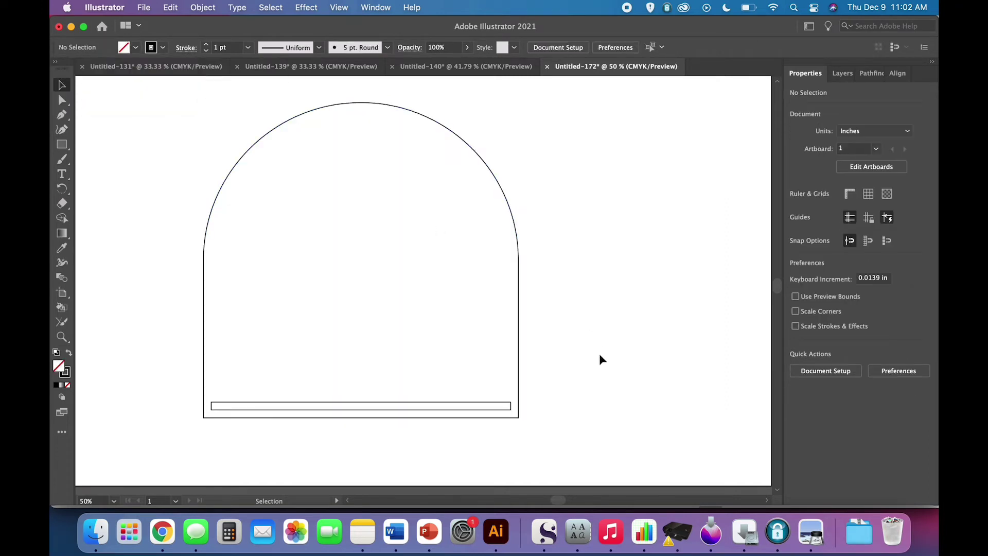
Step: Create a circle 0.2 in wide and 0.2 in high with the Ellipse tool, outside the arch's upper left
click(61, 145)
click(97, 157)
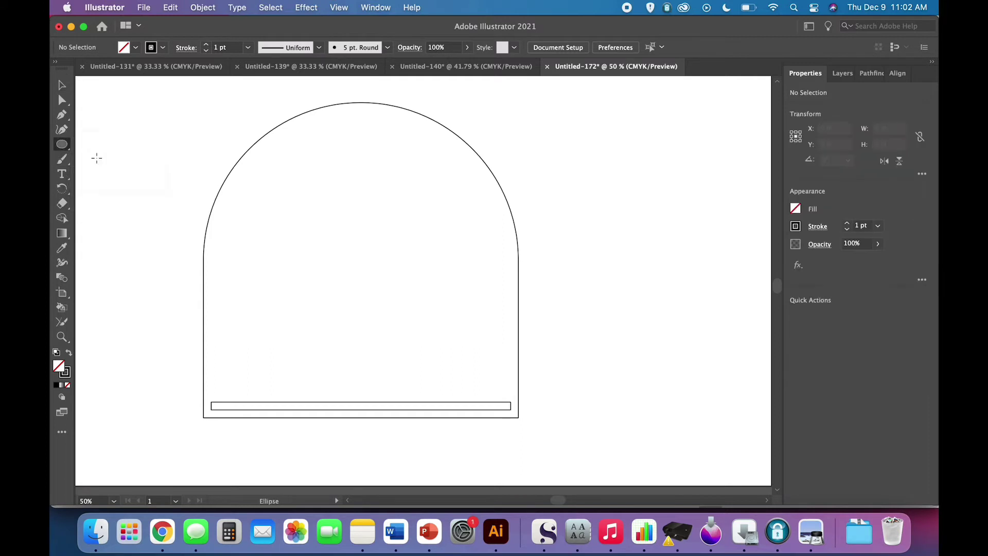
click(136, 160)
key(BackSpace)
text(.2)
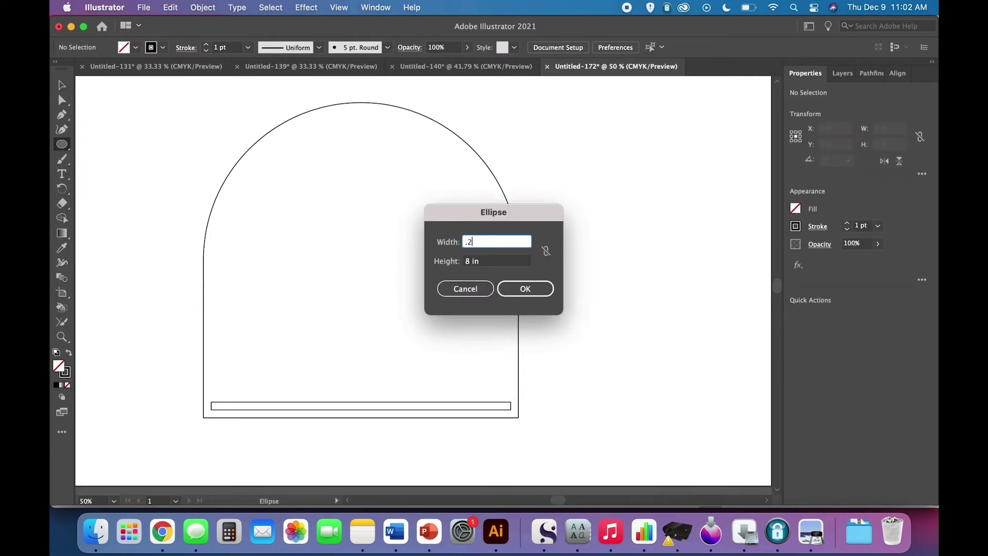
key(Tab)
text(.)
key(Return)
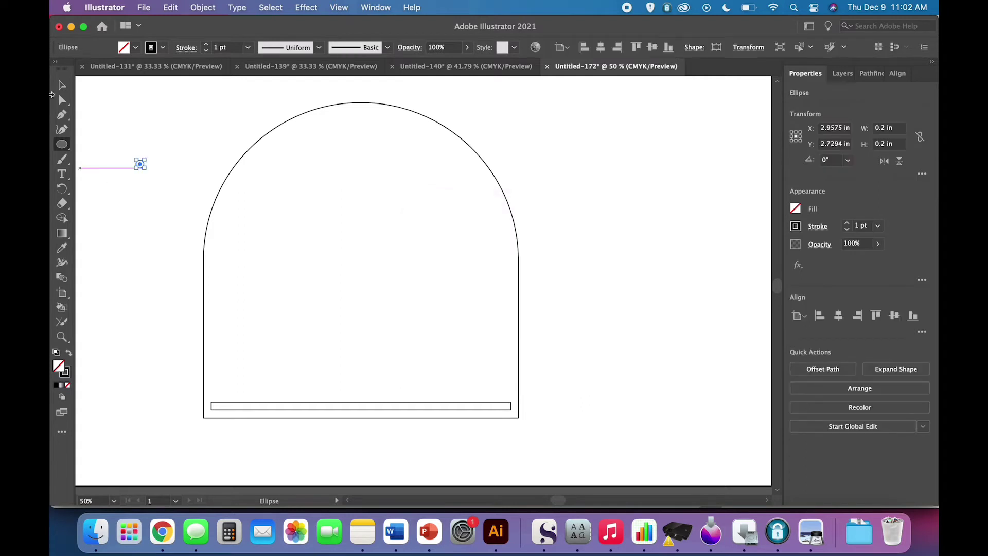
Step: Move the 0.2 in circle just inside the upper-left curve of the arch
click(62, 85)
click(121, 102)
drag(143, 163, 286, 136)
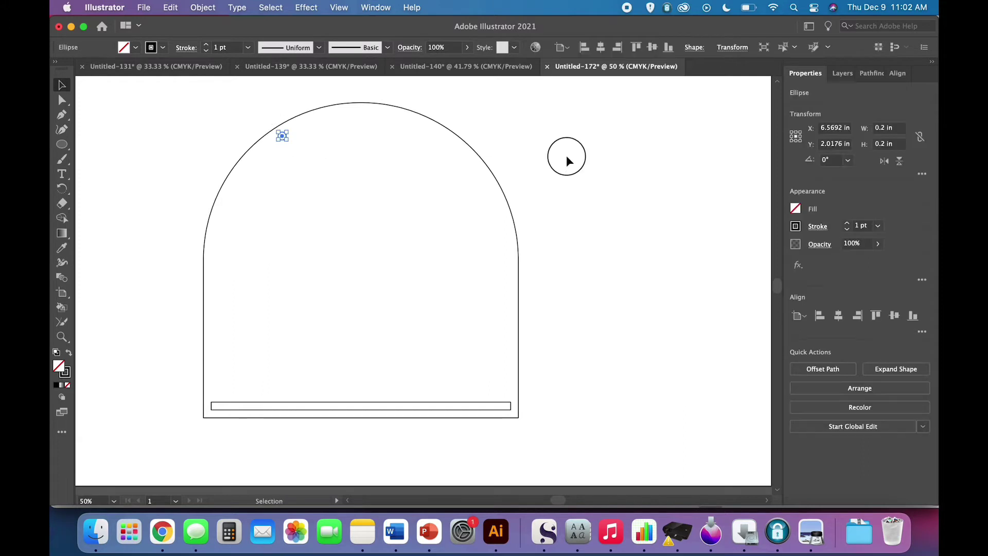
click(566, 159)
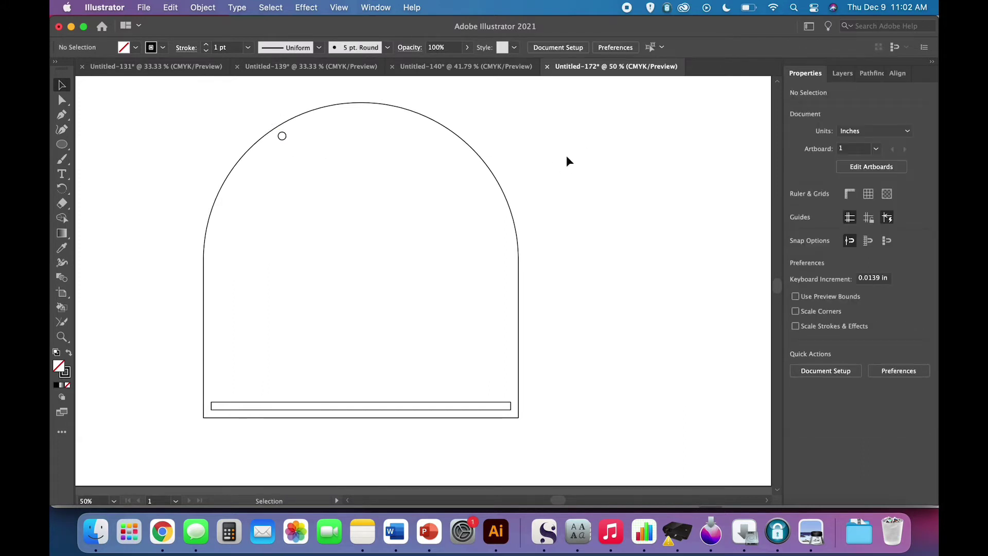
Step: Copy the small circle and place the duplicate level with it, just inside the arch's upper-right curve
click(282, 137)
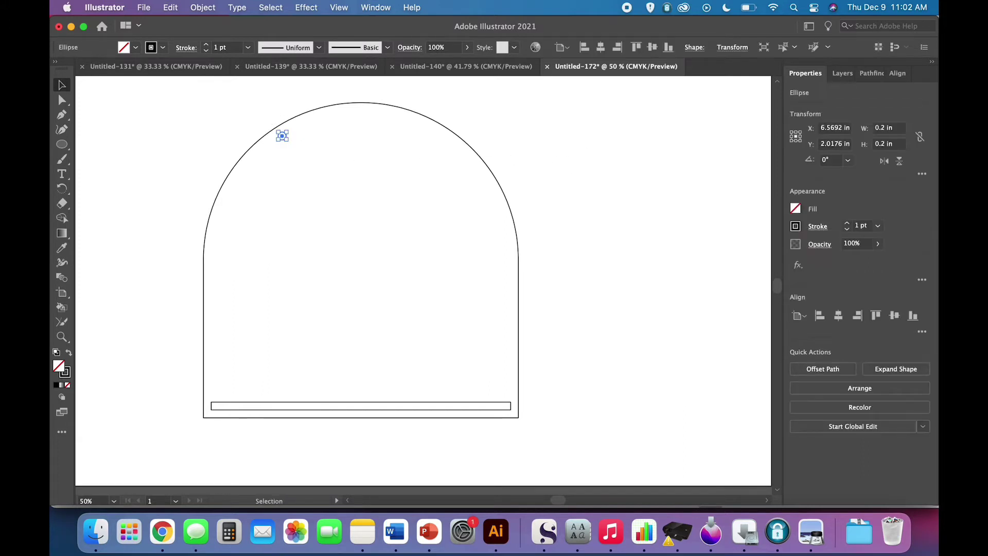
key(super+c)
key(super+v)
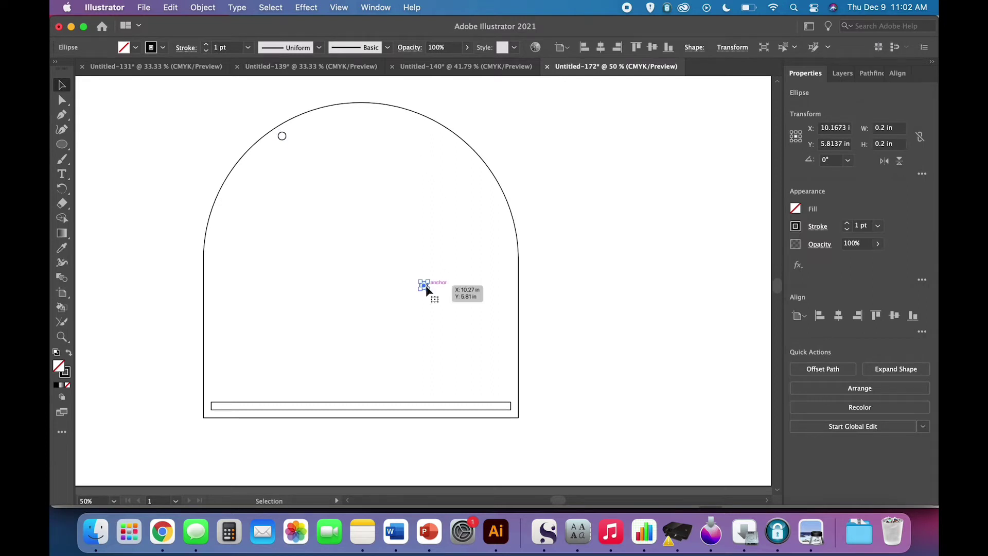
drag(424, 289, 440, 137)
Step: Align the two small circles by their vertical centers and group them
shift+click(286, 138)
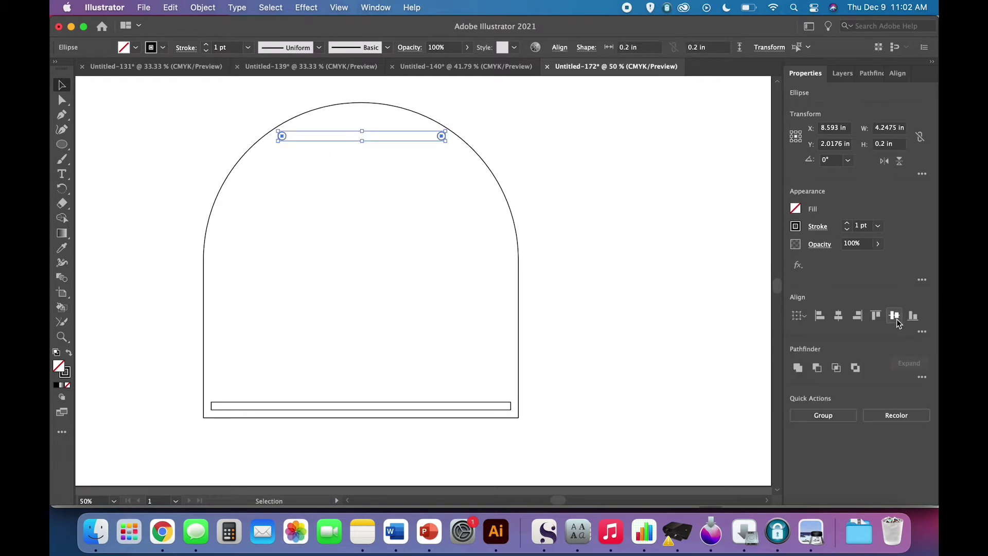
click(202, 7)
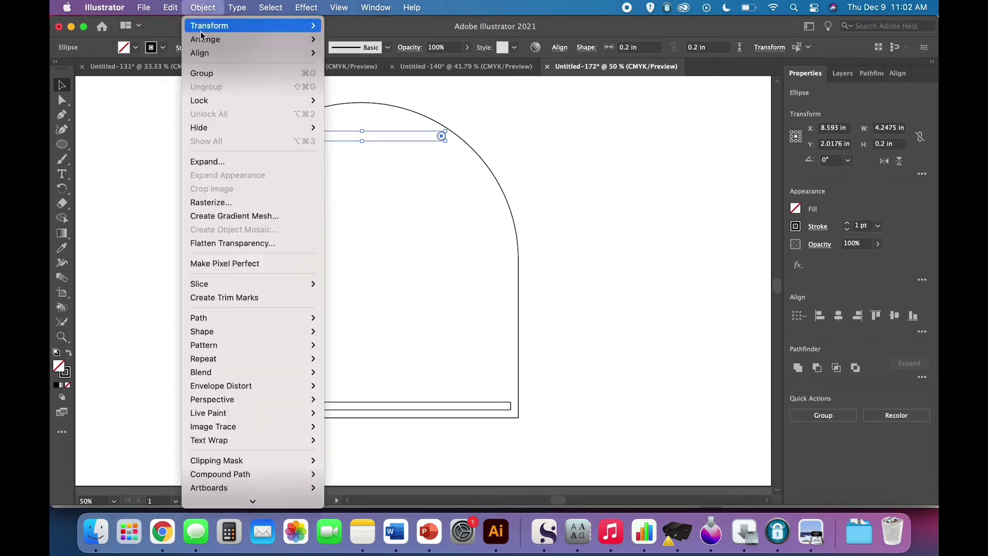
click(201, 73)
Step: Center the arch, its slot and the grouped circles horizontally on one another
click(199, 110)
key(v)
key(super+a)
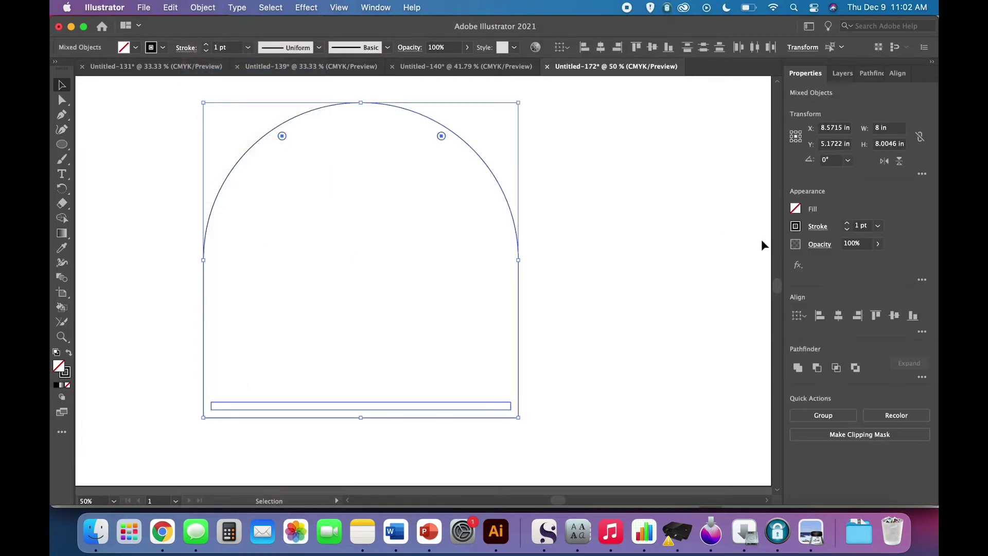
click(839, 317)
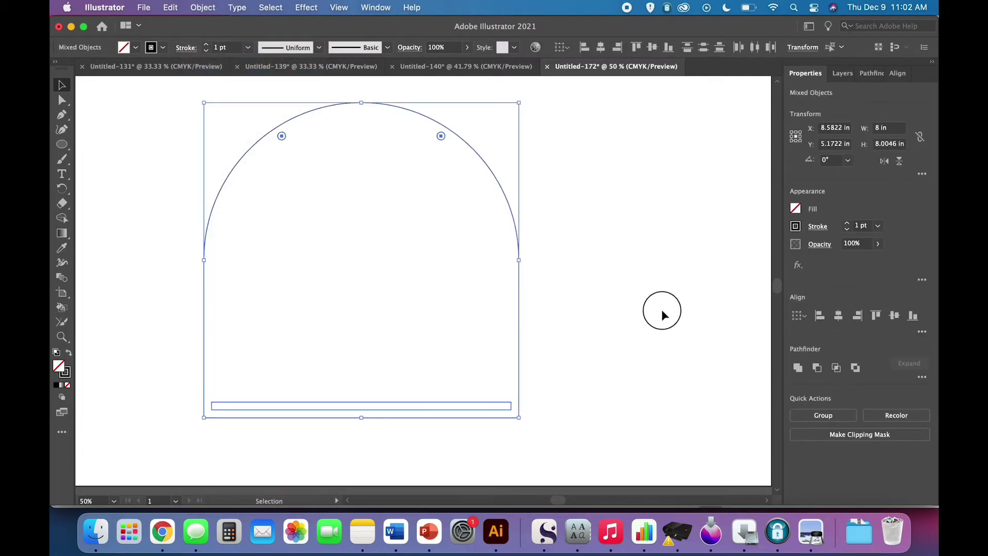
click(663, 312)
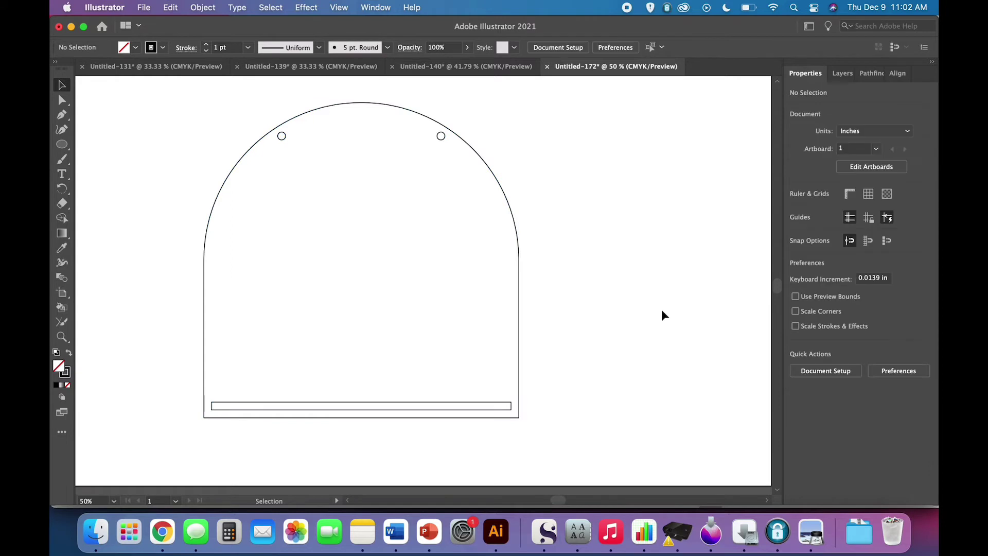
click(441, 137)
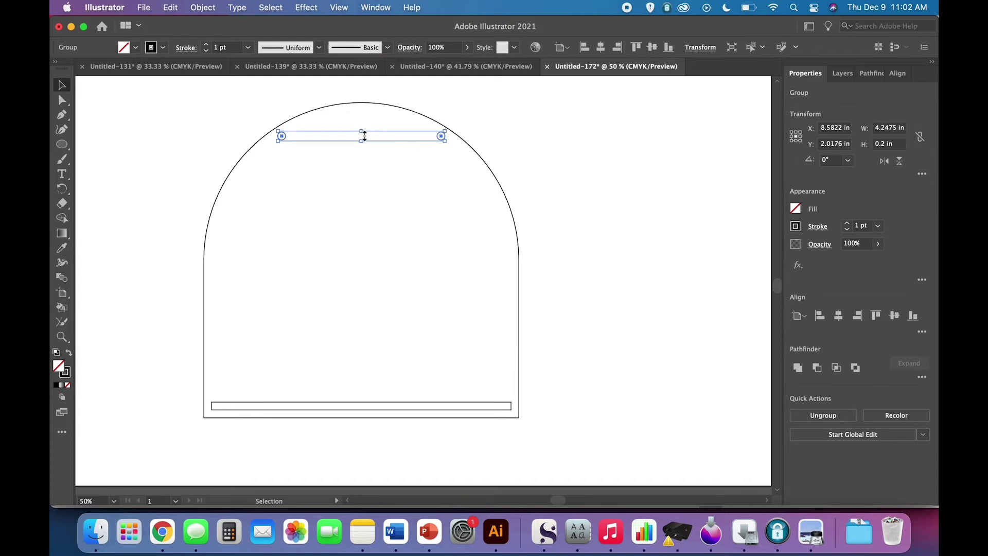
click(353, 184)
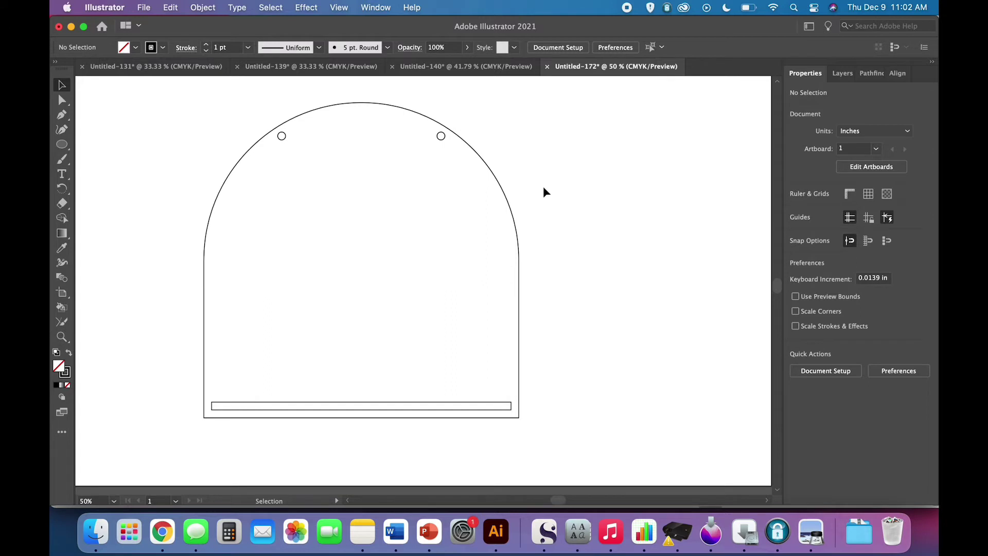
Step: Combine the arch, slot and two circles into one compound path with a black fill
drag(568, 244, 347, 122)
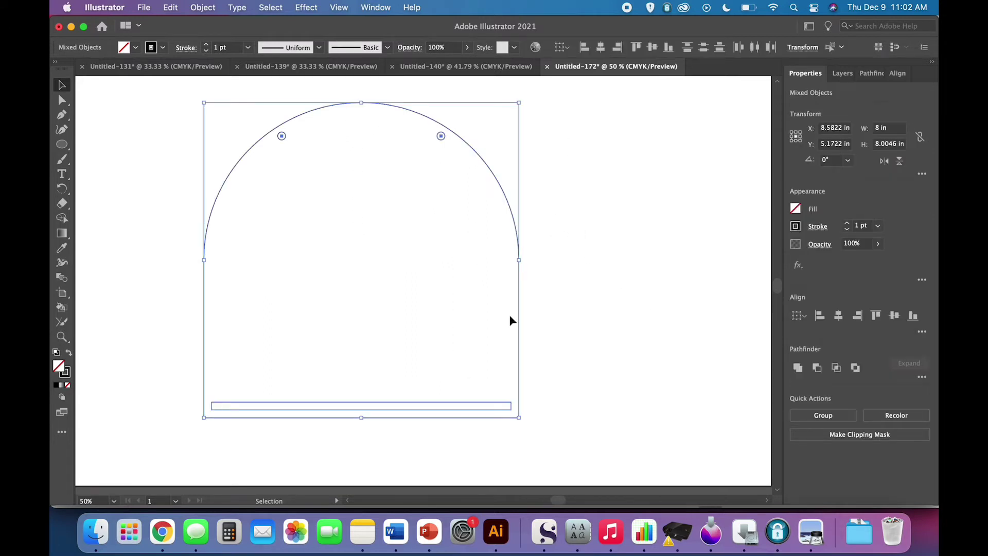
click(136, 48)
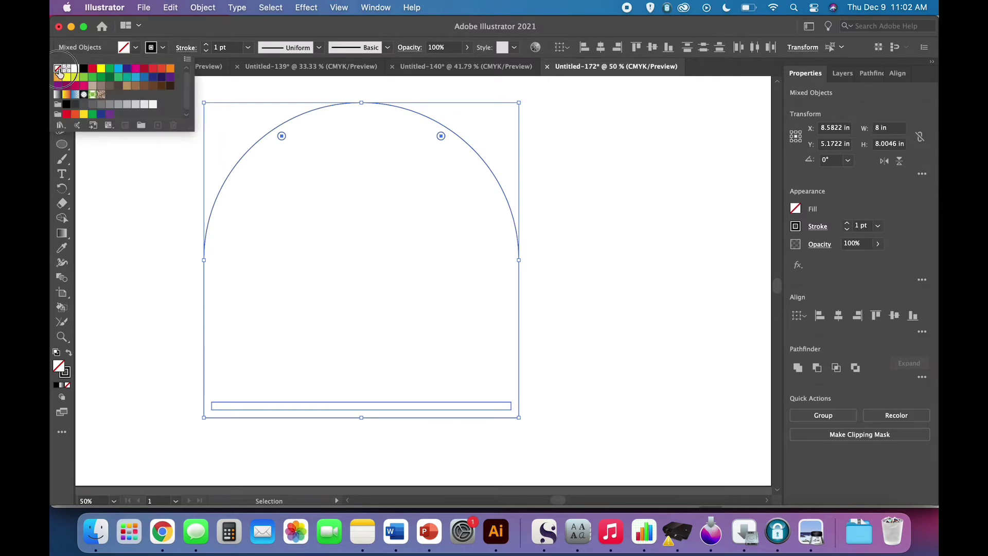
click(69, 75)
drag(582, 272, 372, 105)
key(super+8)
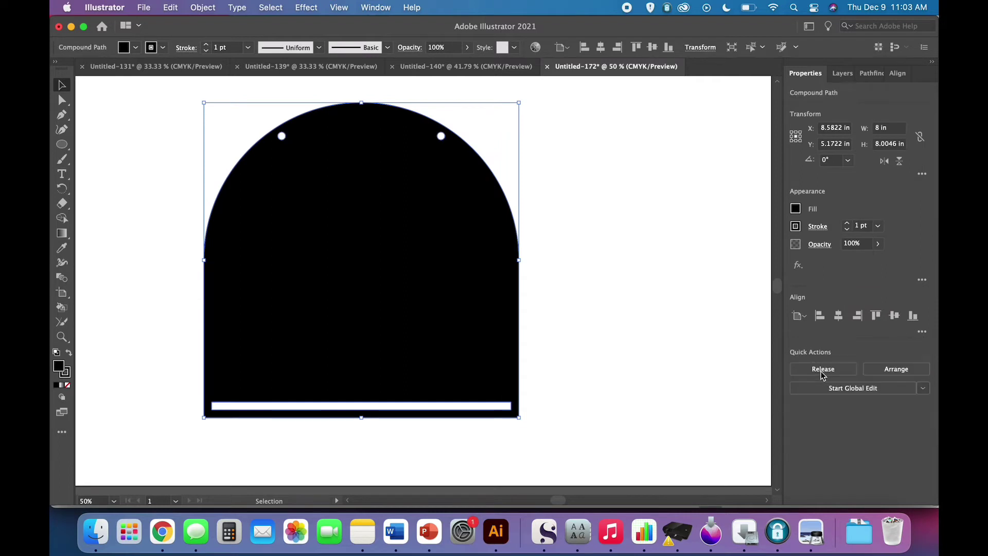
click(577, 327)
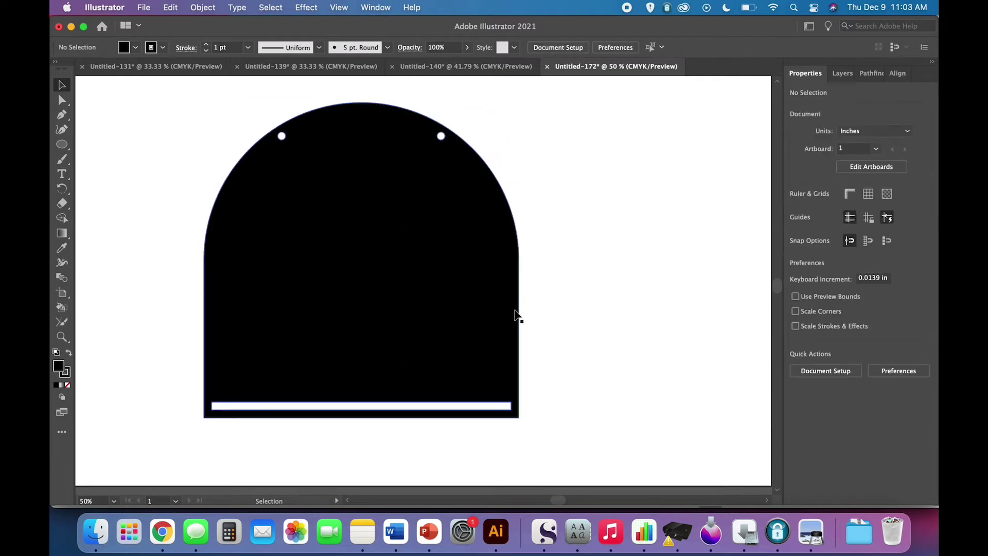
Step: Set the compound arch's fill to none, keeping its black outline
click(512, 316)
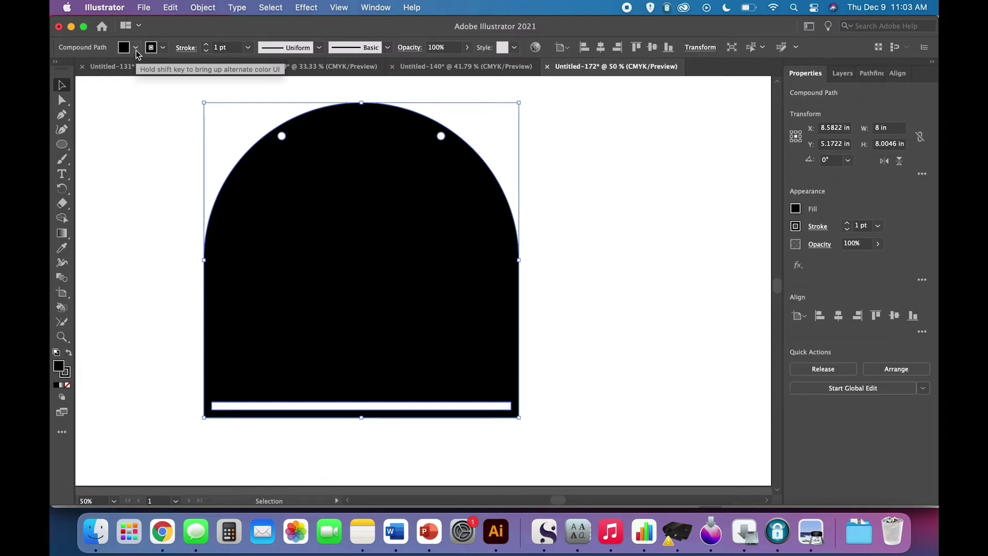
click(135, 47)
click(57, 69)
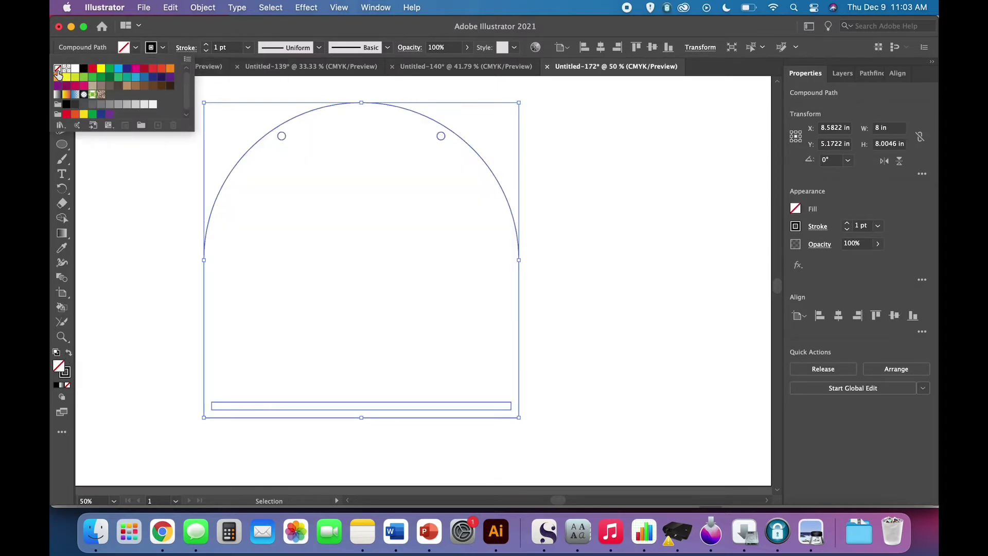
click(570, 225)
click(575, 241)
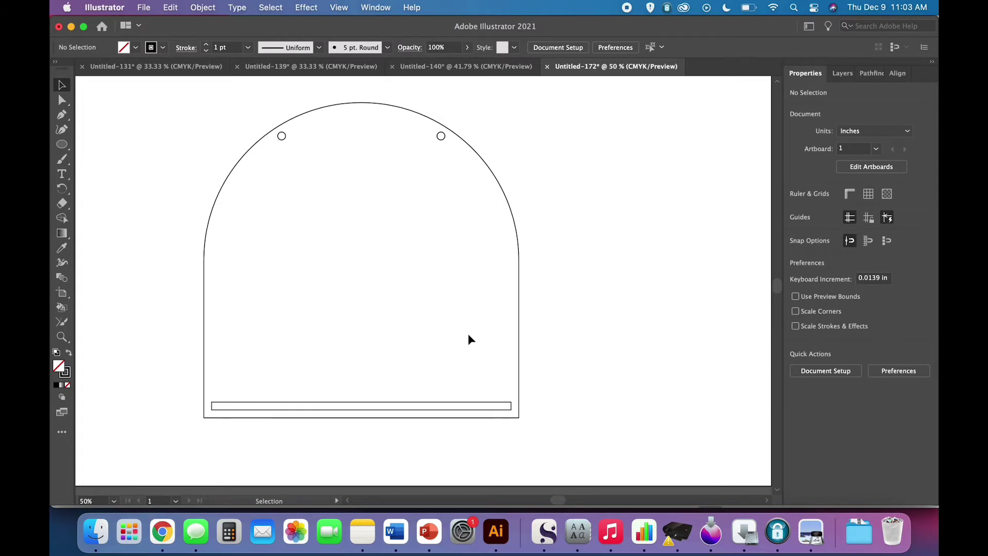
Step: Add the point text "merry" inside the left half of the arch with the Type tool
click(62, 174)
click(261, 250)
text(merry)
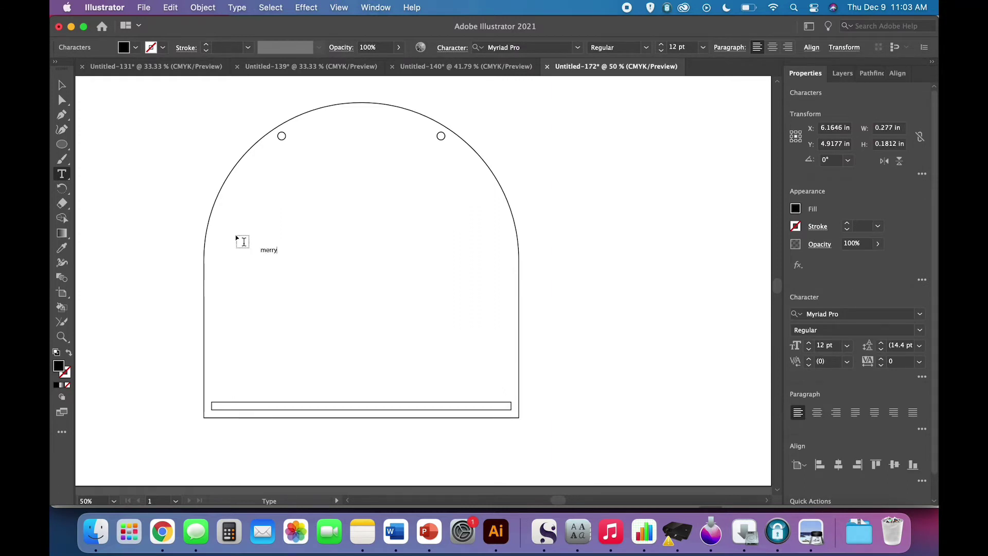
click(62, 85)
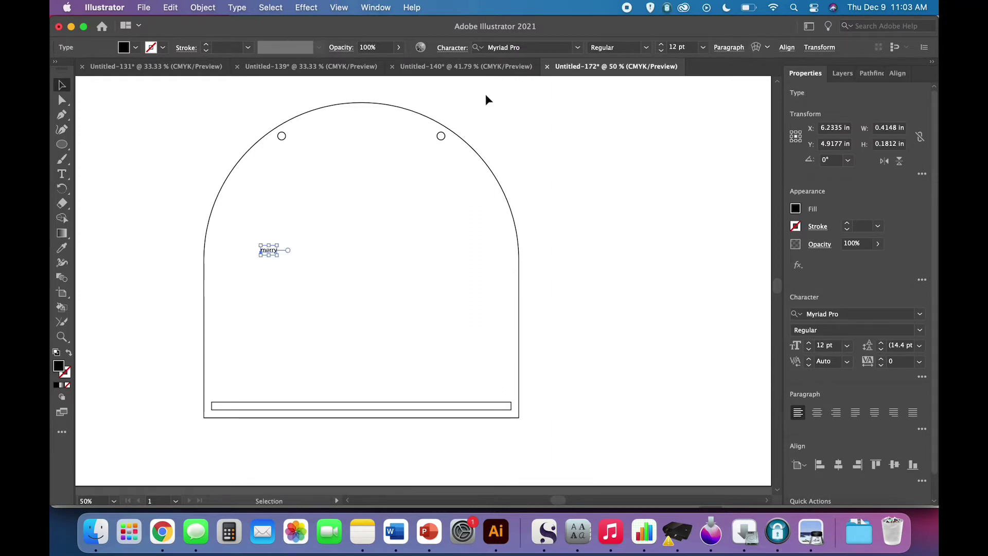
Step: Set the "merry" text in Wild Mango Regular and enlarge it to about 6.07 in wide, across the arch's middle
click(579, 49)
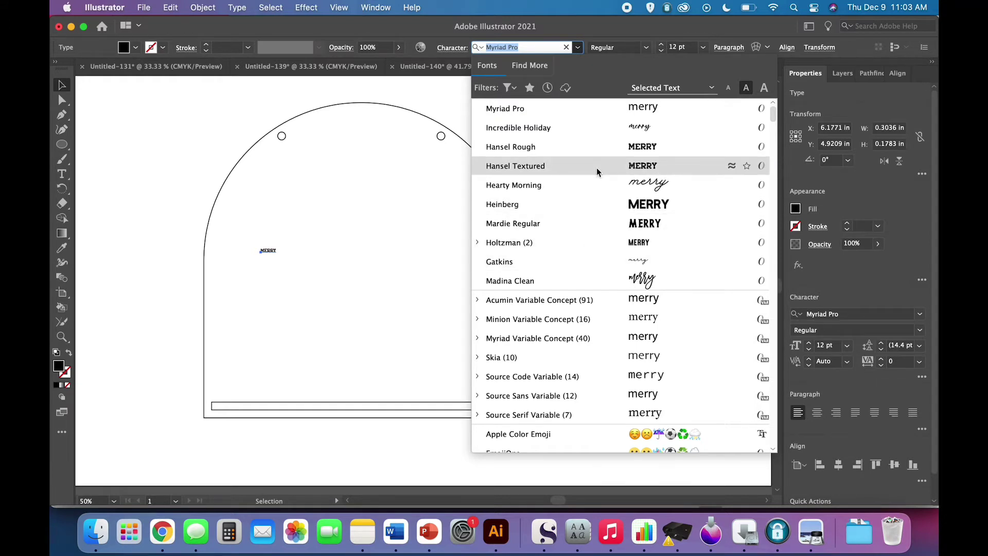
text(wil)
click(697, 111)
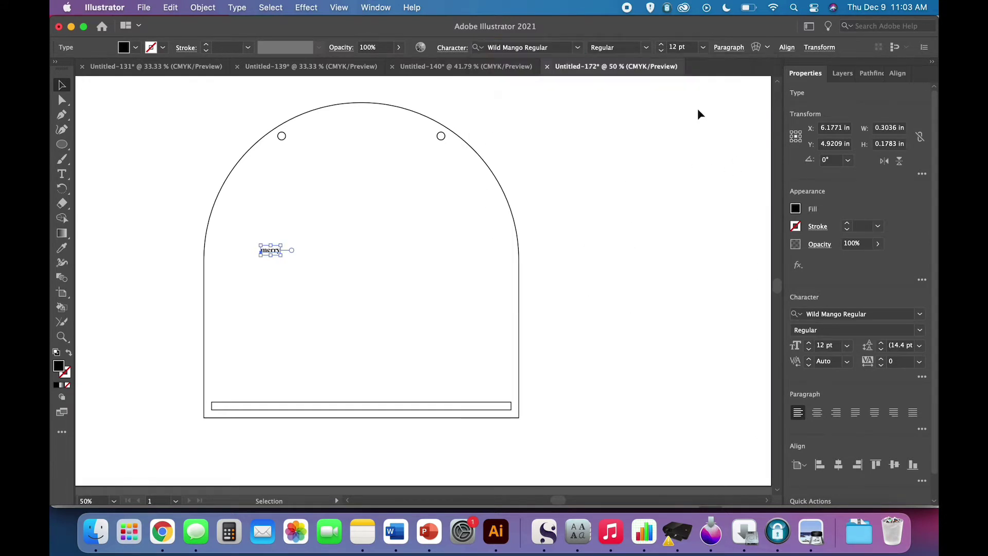
drag(282, 255, 455, 255)
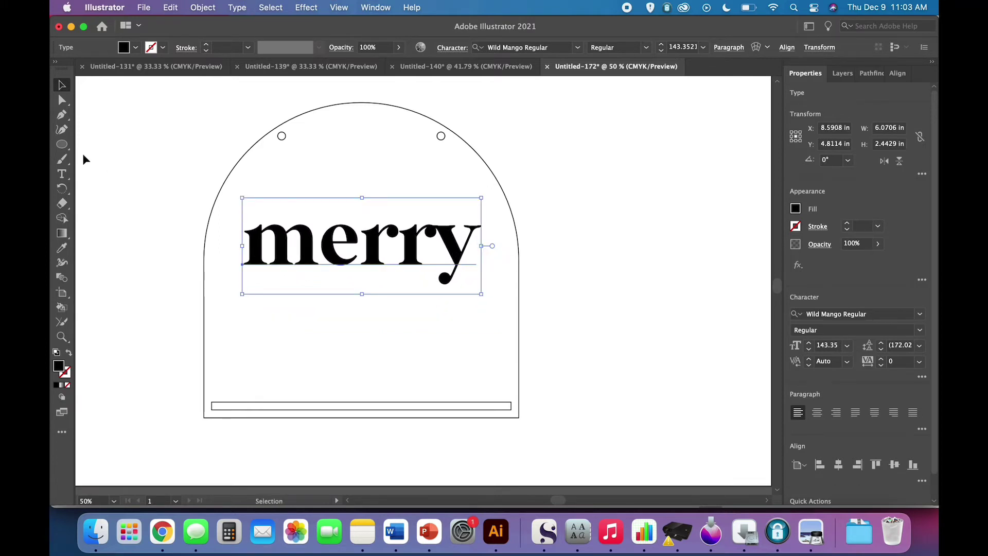
click(62, 174)
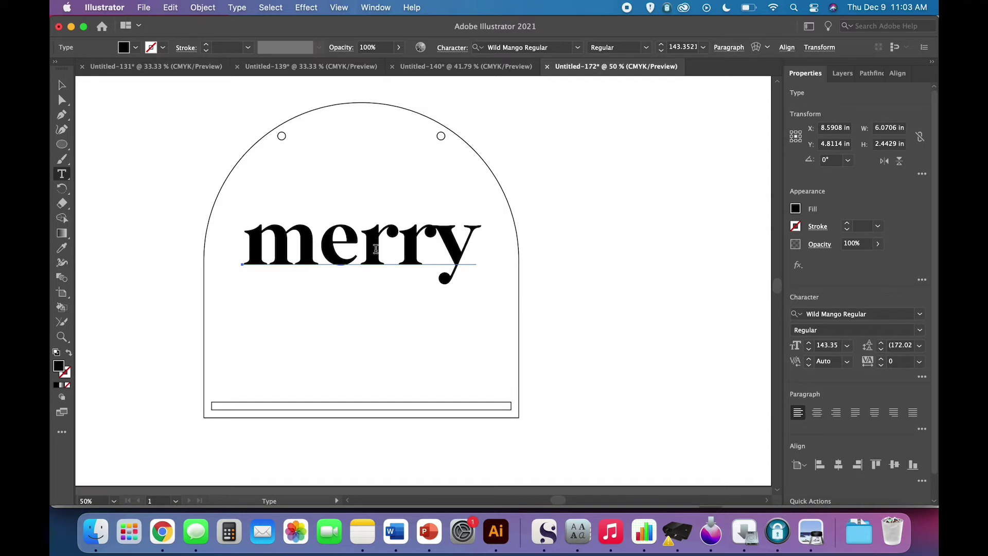
click(337, 257)
key(BackSpace)
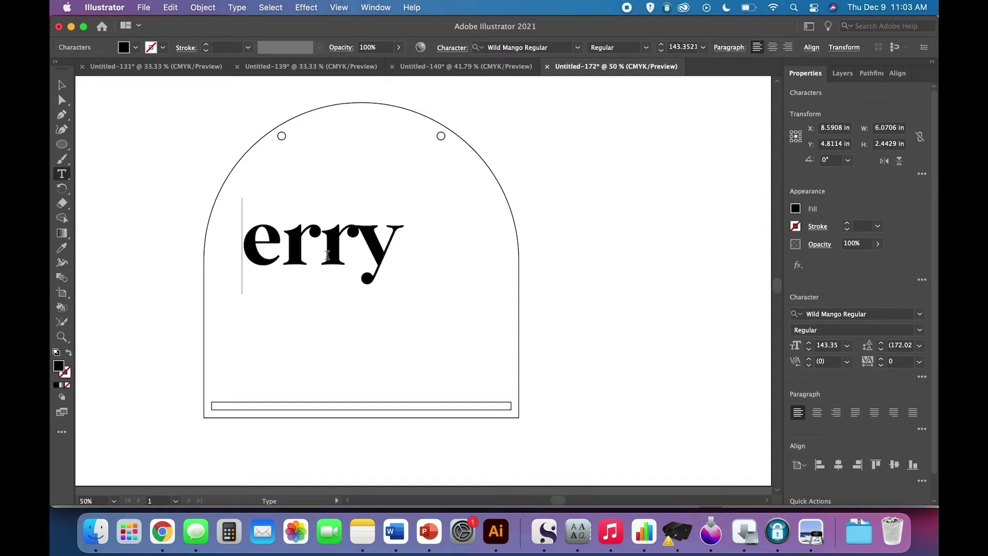
click(240, 7)
key(Escape)
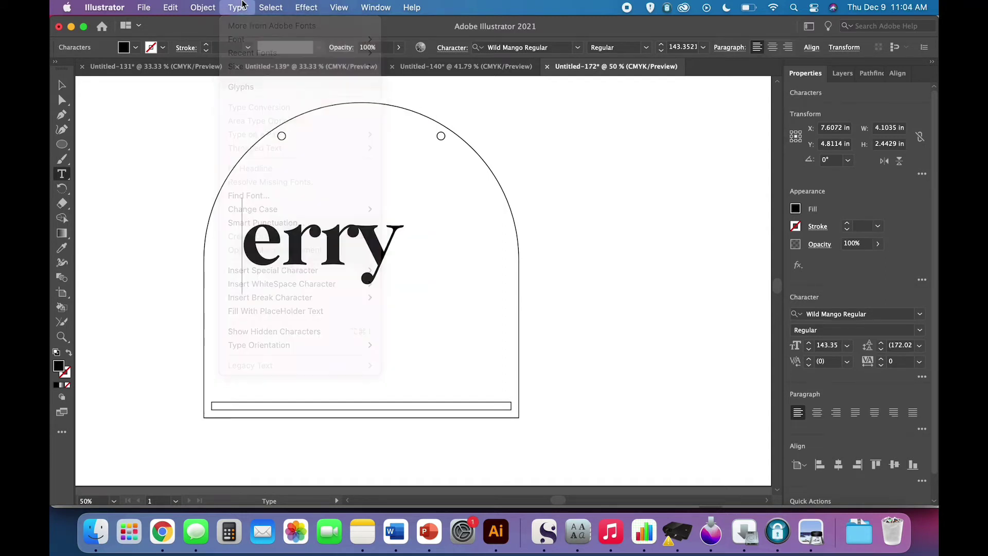
text(m)
key(Escape)
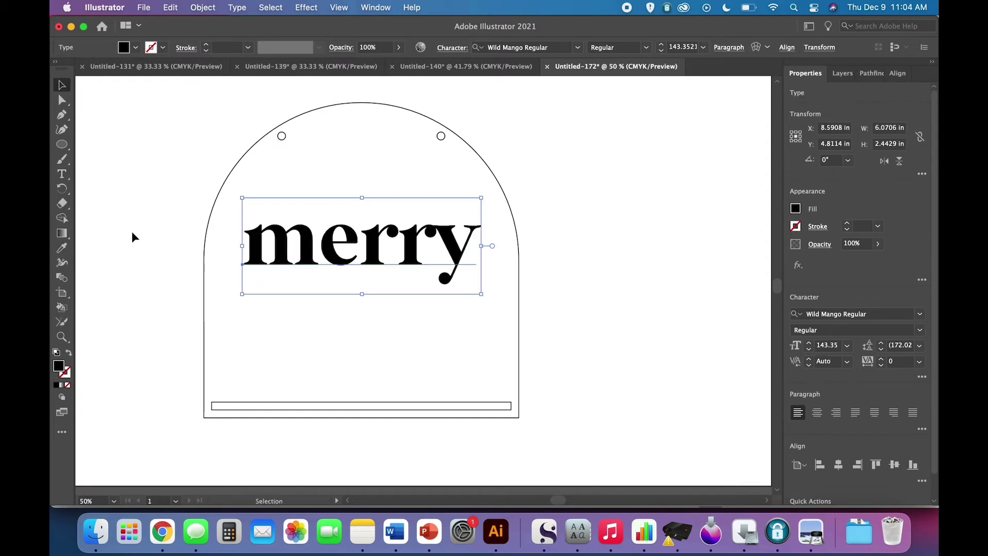
Step: Set the font size of the "merry" text to 145 pt
click(130, 230)
click(363, 260)
click(611, 214)
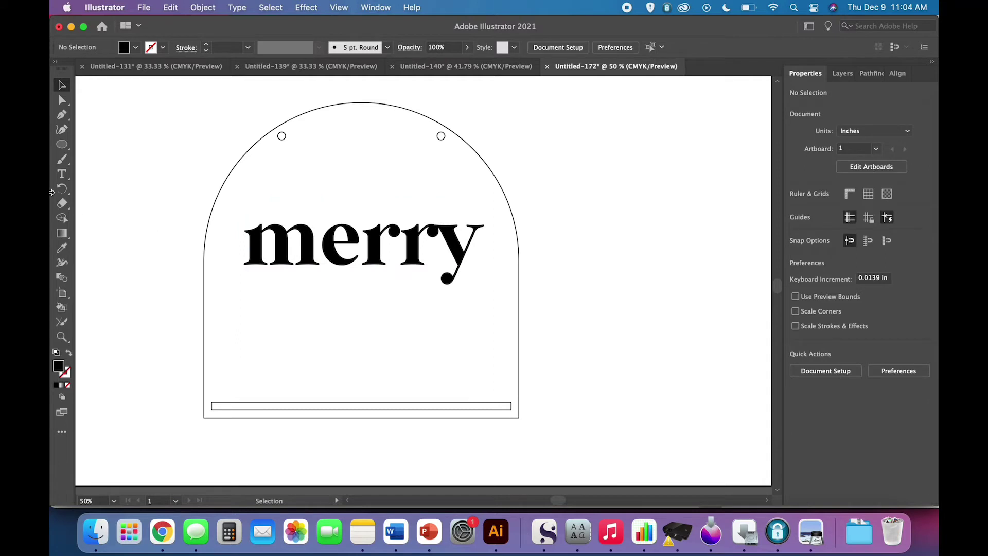
Step: Add the text "mail" in 145 pt Wild Mango Regular just below "merry"
click(62, 174)
click(260, 317)
text(mail)
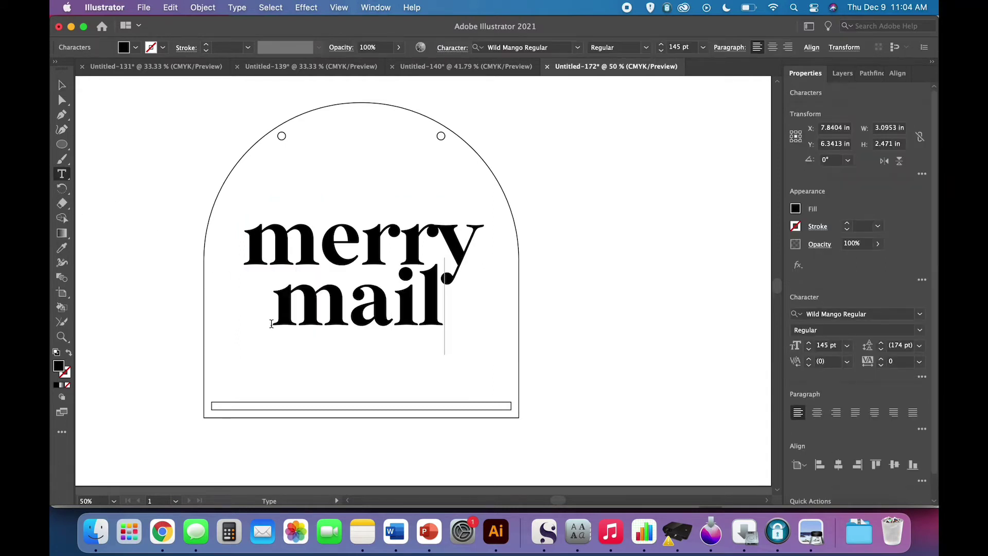
Step: Replace the final "l" of "mail" with the font's alternate glyph that has a curled tail below the baseline
key(BackSpace)
text(l)
key(BackSpace)
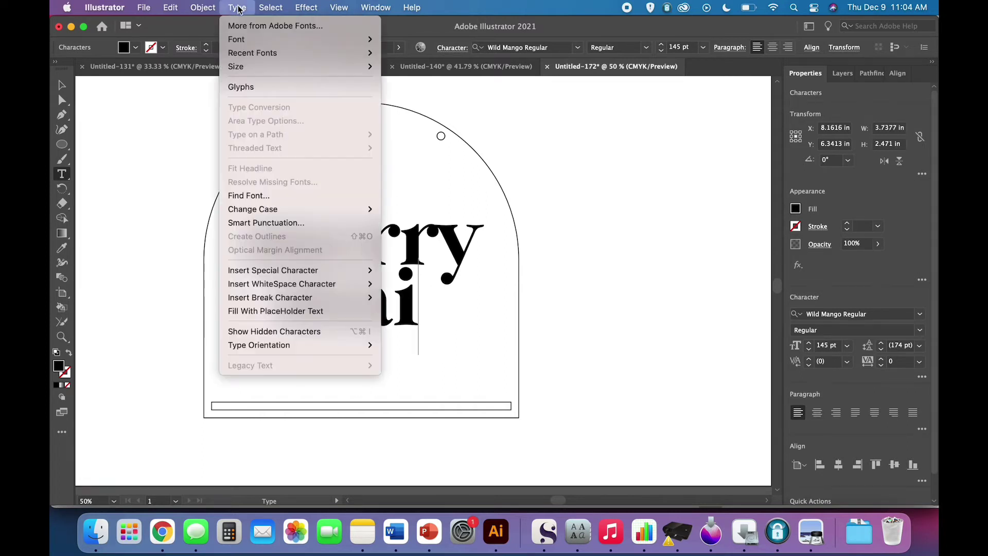
click(237, 8)
mouse_move(258, 51)
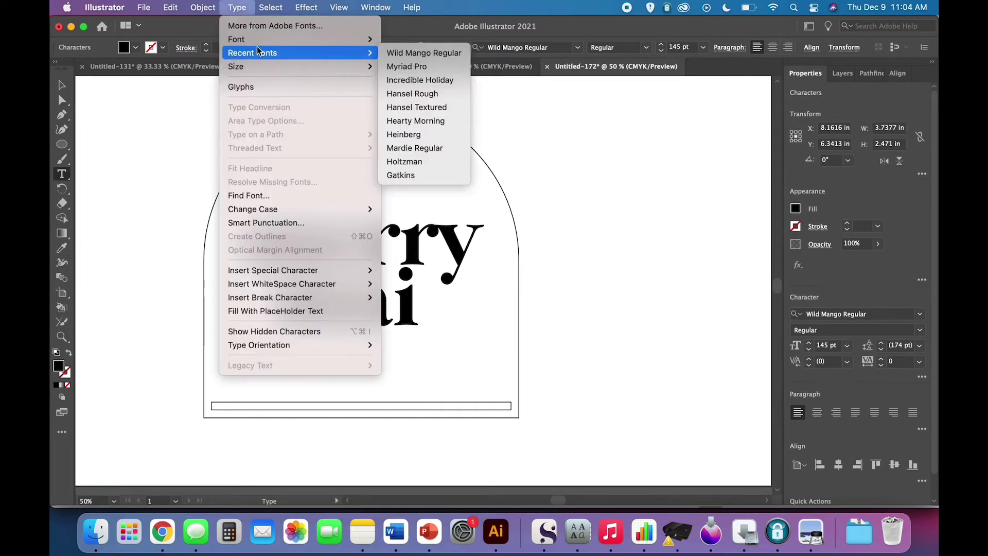
click(250, 87)
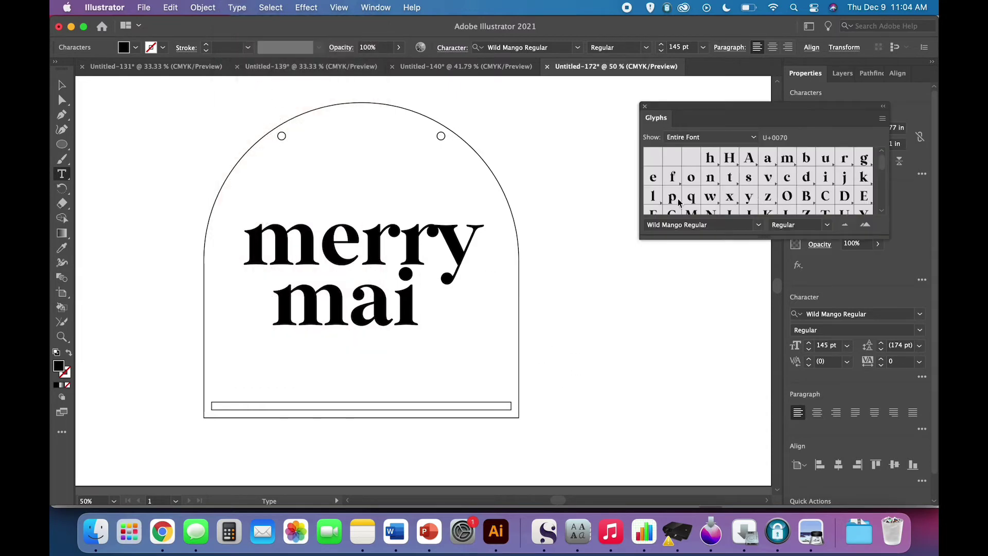
drag(656, 200, 695, 221)
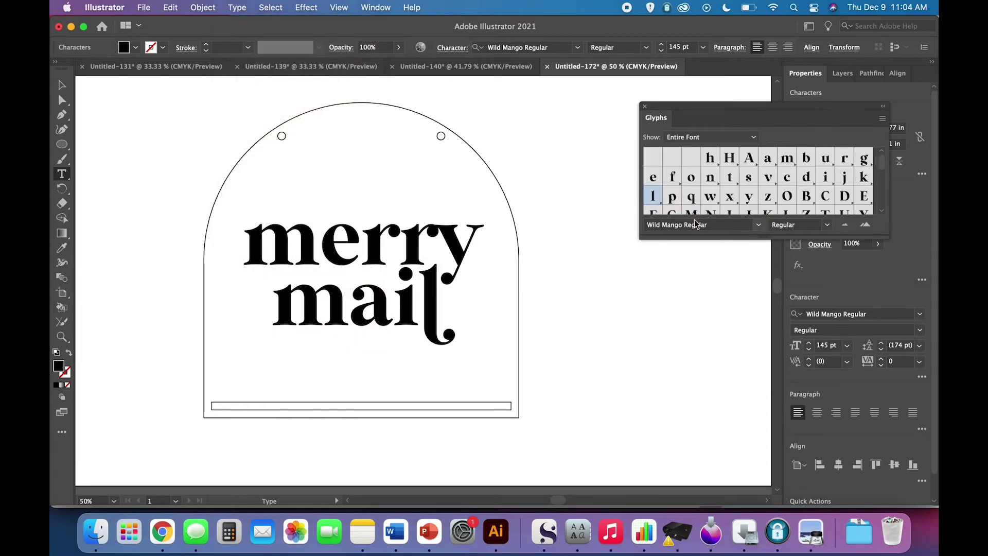
Step: Replace the "m" of "mail" with its curled-tail alternate glyph and close the glyph list
key(Left)
key(Left)
key(Left)
key(BackSpace)
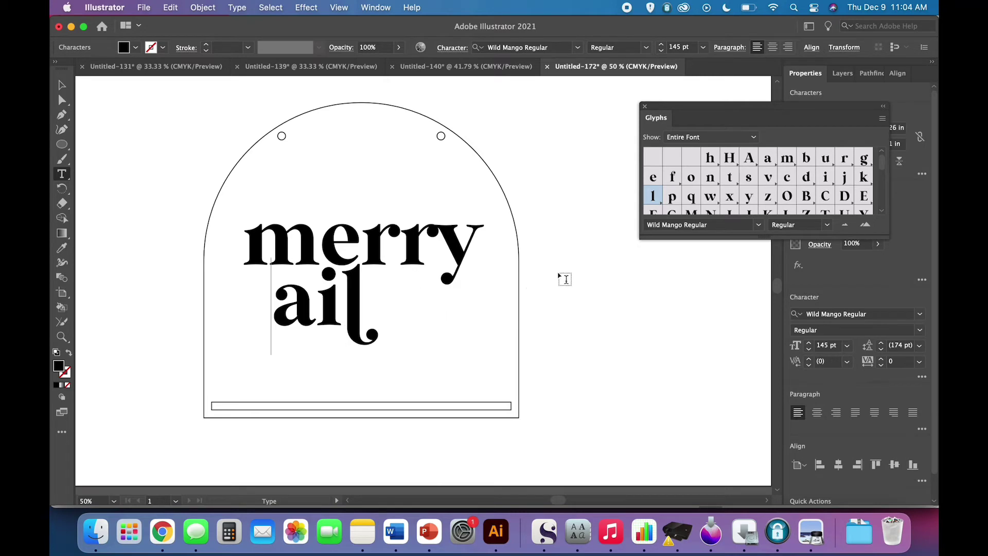
drag(788, 158, 826, 179)
click(646, 107)
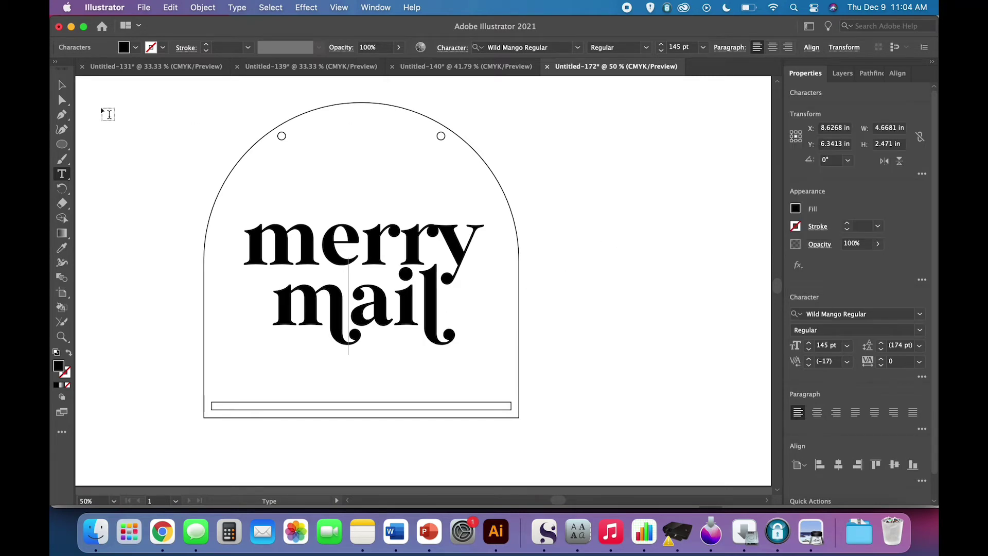
key(Escape)
click(628, 445)
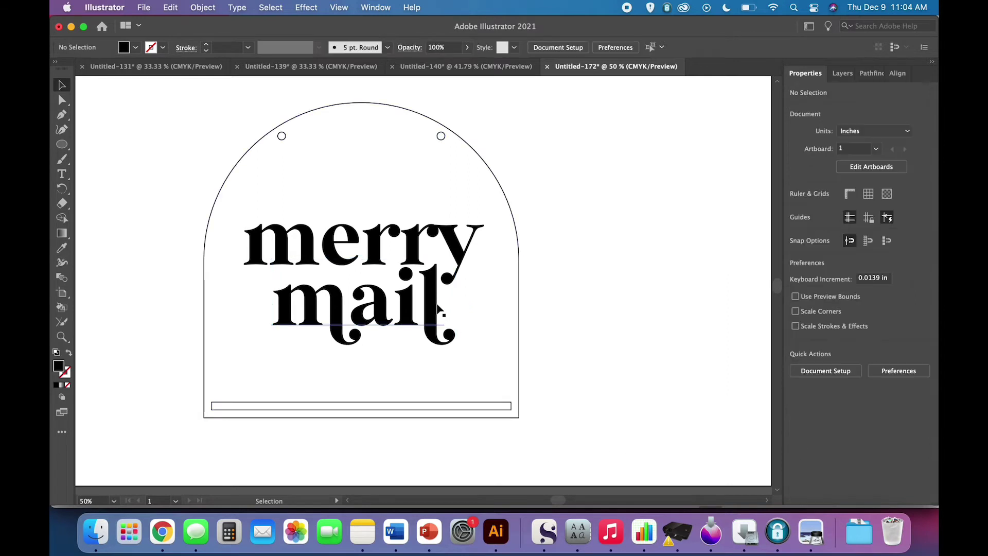
Step: Convert the "merry" text to outlines
click(417, 252)
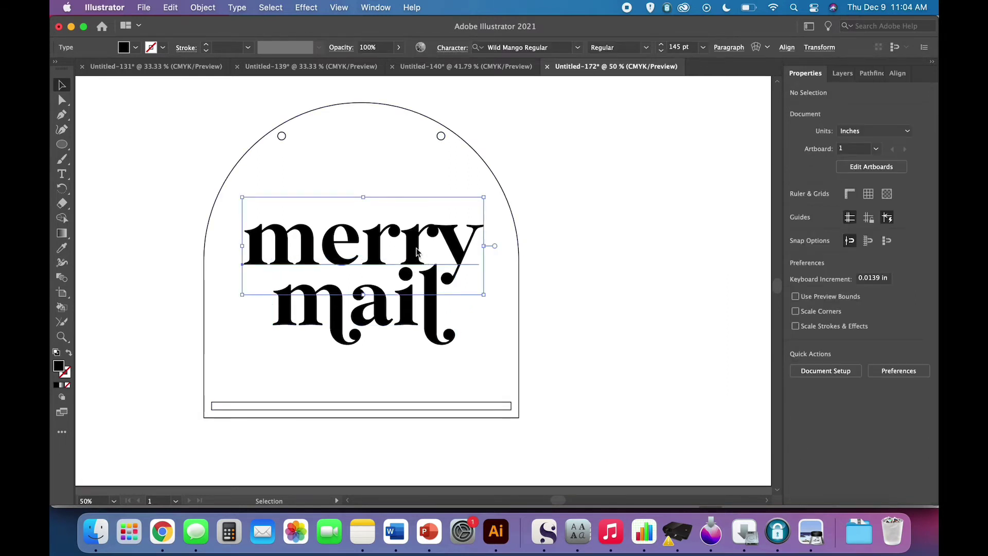
right_click(418, 253)
click(468, 324)
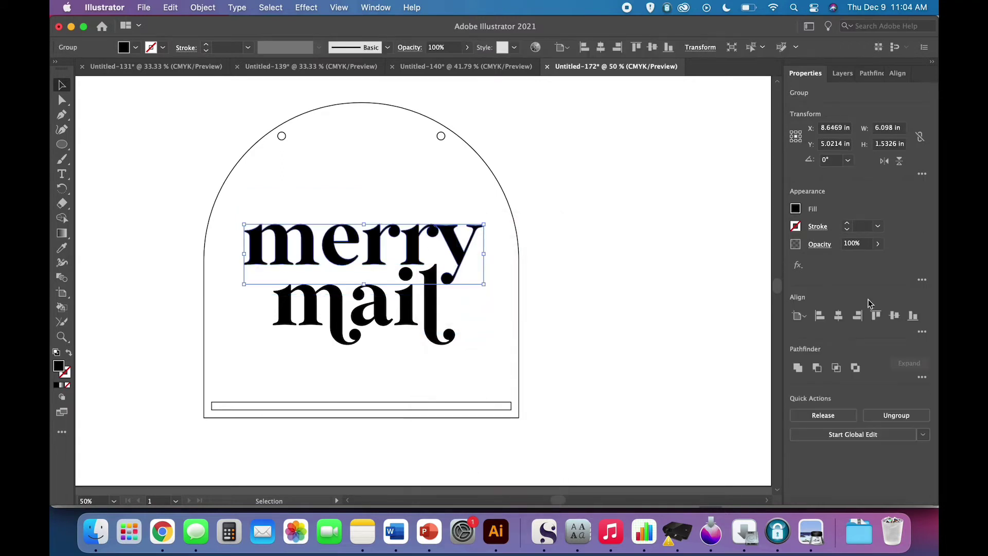
Step: Convert the "mail" text to outlines and unite its letter shapes
click(385, 314)
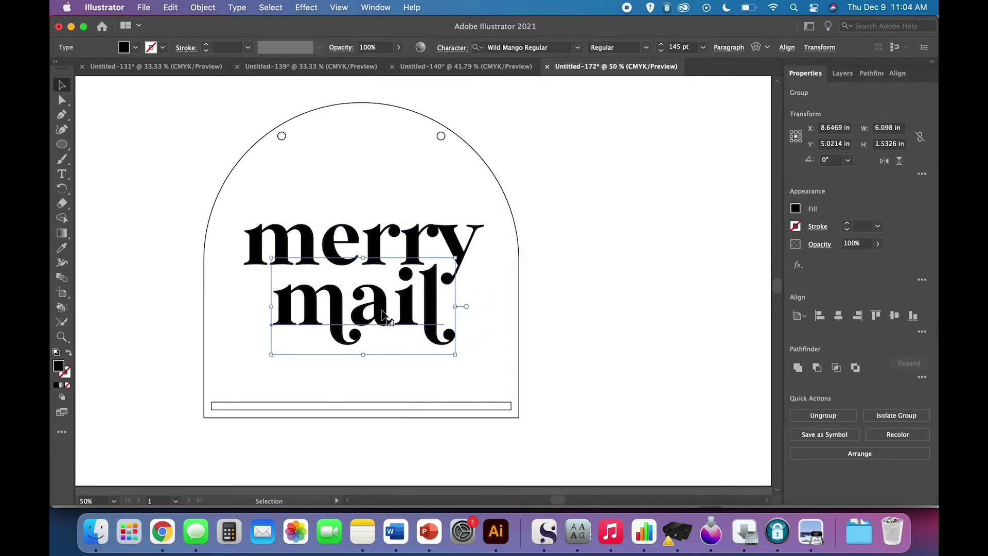
right_click(383, 314)
click(409, 331)
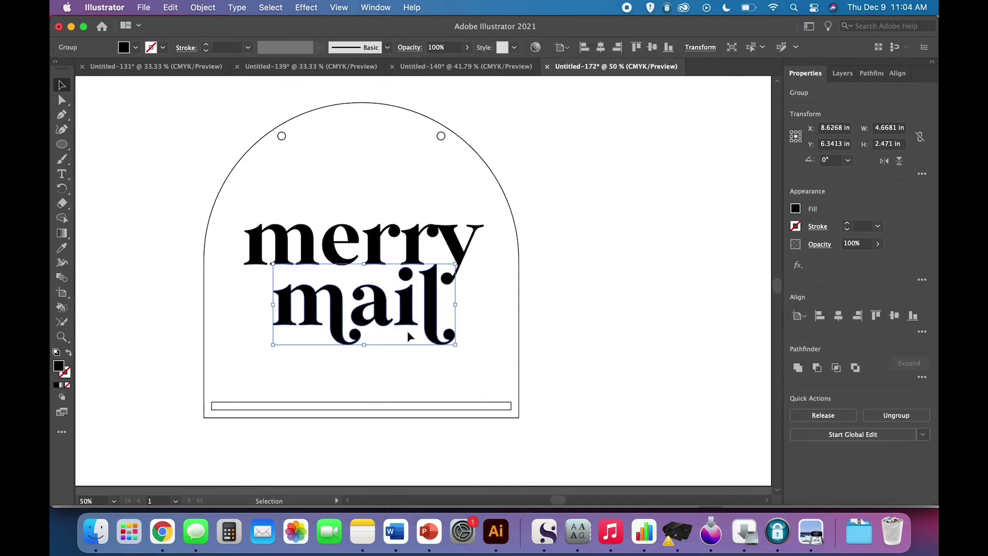
click(798, 369)
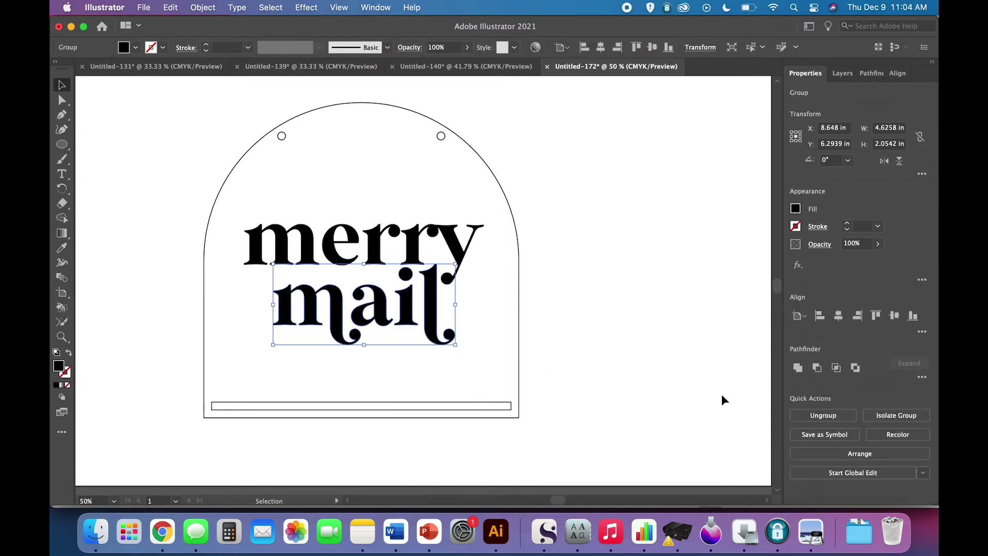
click(472, 346)
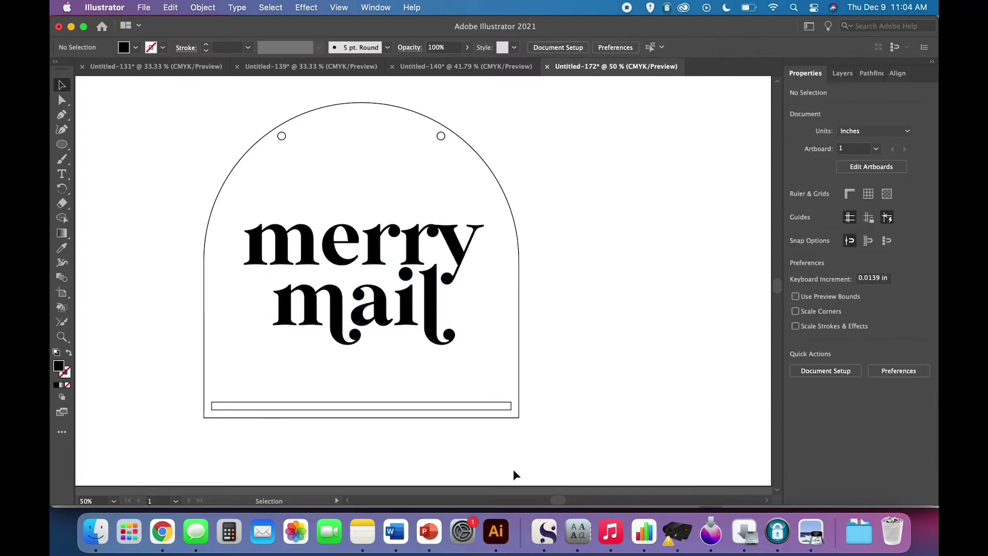
Step: Horizontally center the arch, slot, holes and both outlined words on one another
drag(514, 468, 309, 251)
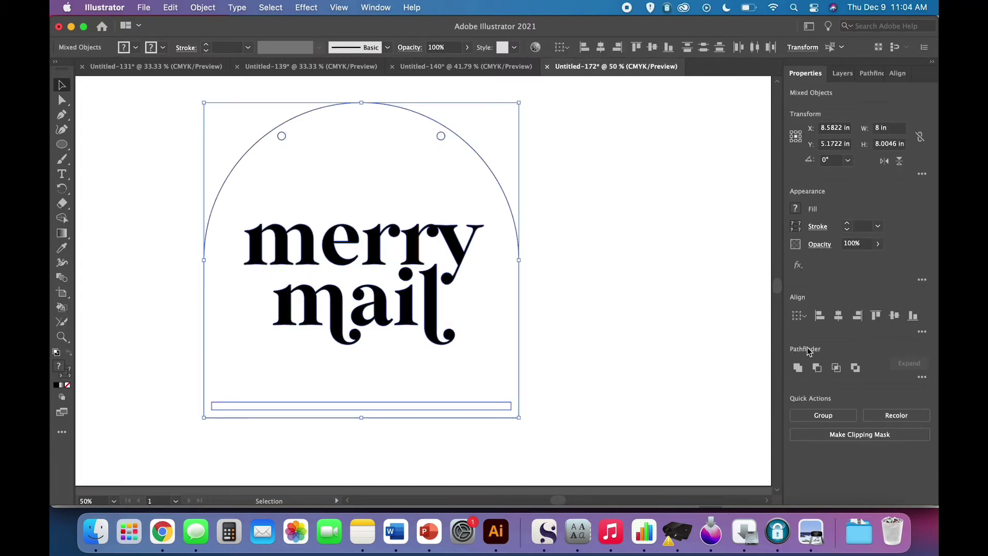
click(836, 316)
click(656, 378)
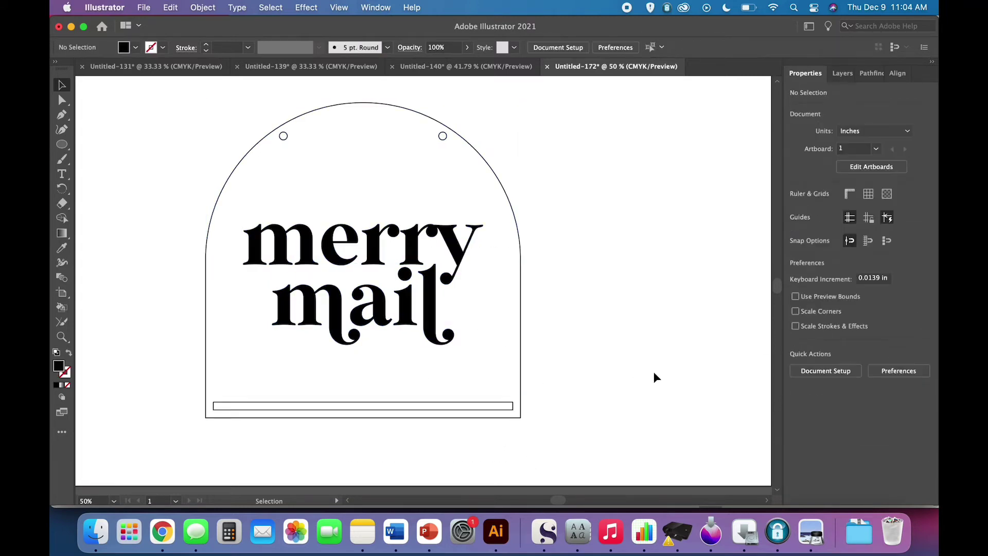
Step: Move "merry" and "mail" together about 0.7 in down toward the slot and group them
click(408, 321)
shift+click(378, 254)
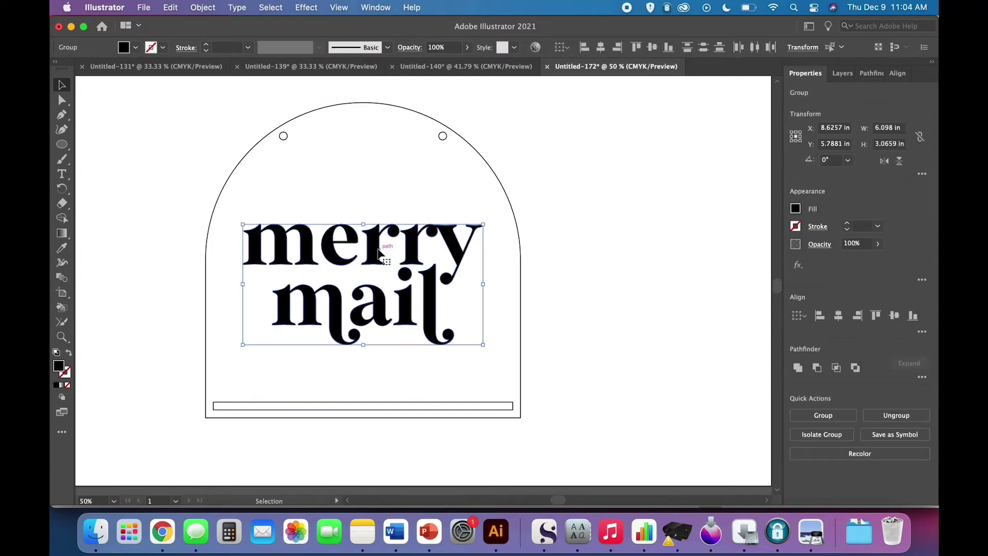
drag(375, 254, 375, 281)
click(202, 7)
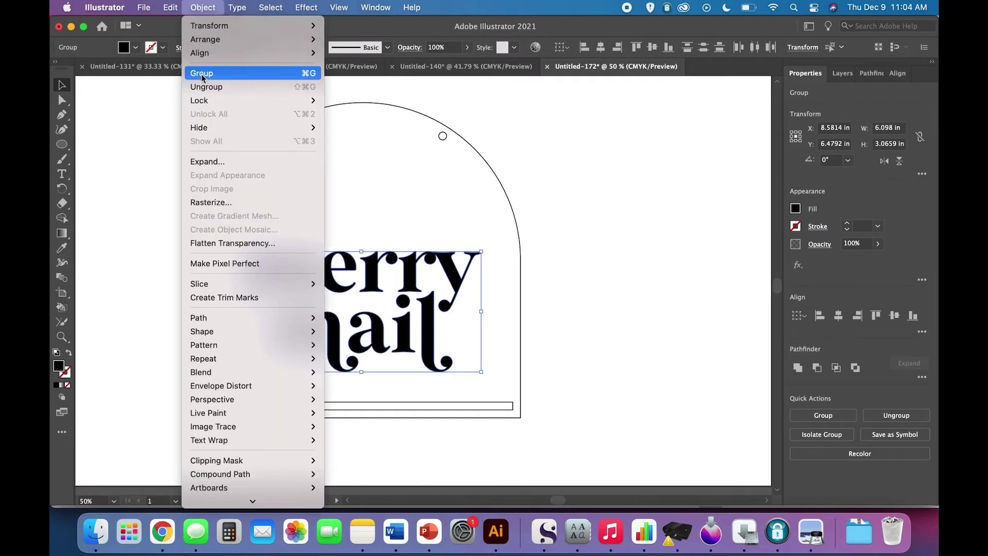
click(203, 73)
click(575, 397)
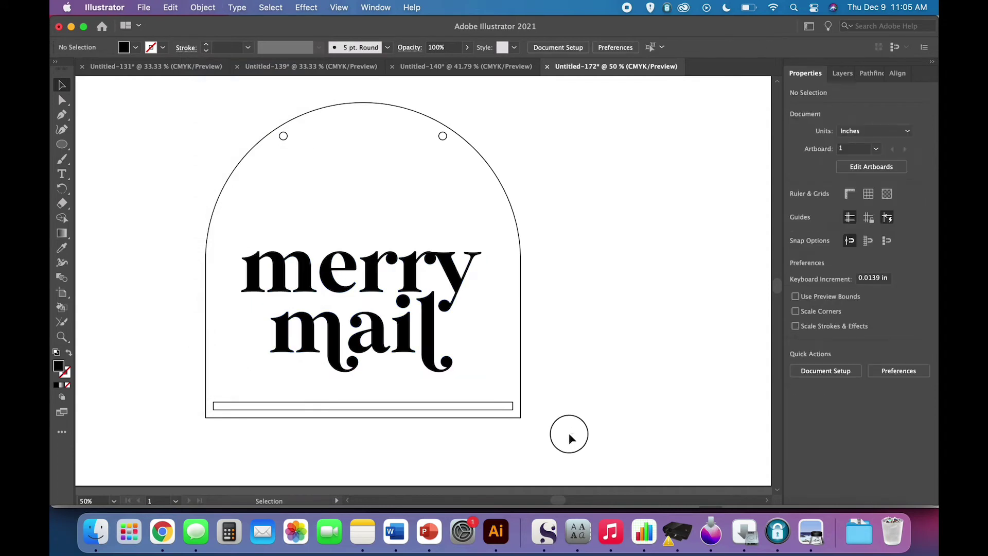
Step: Center the grouped lettering horizontally with the arch, slot and holes
key(super+a)
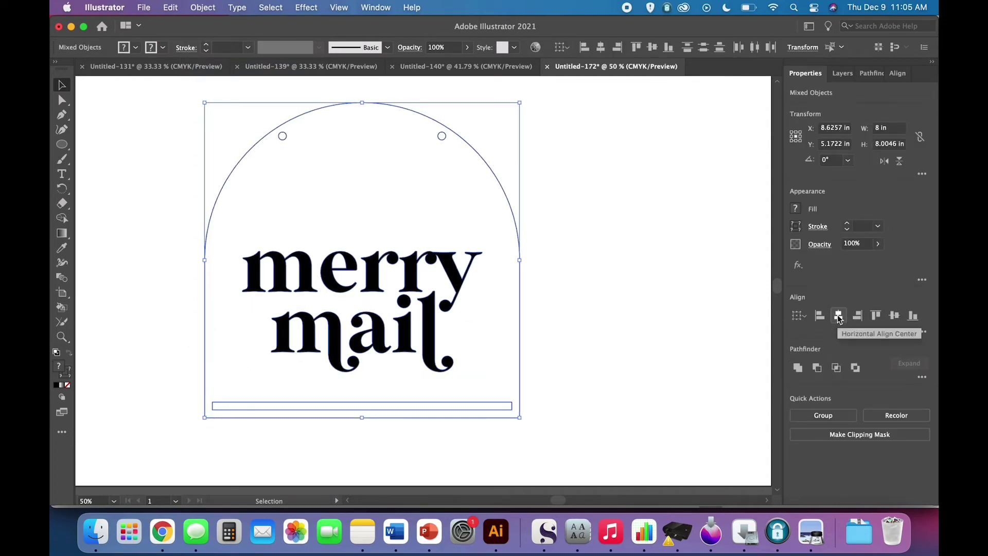
click(636, 419)
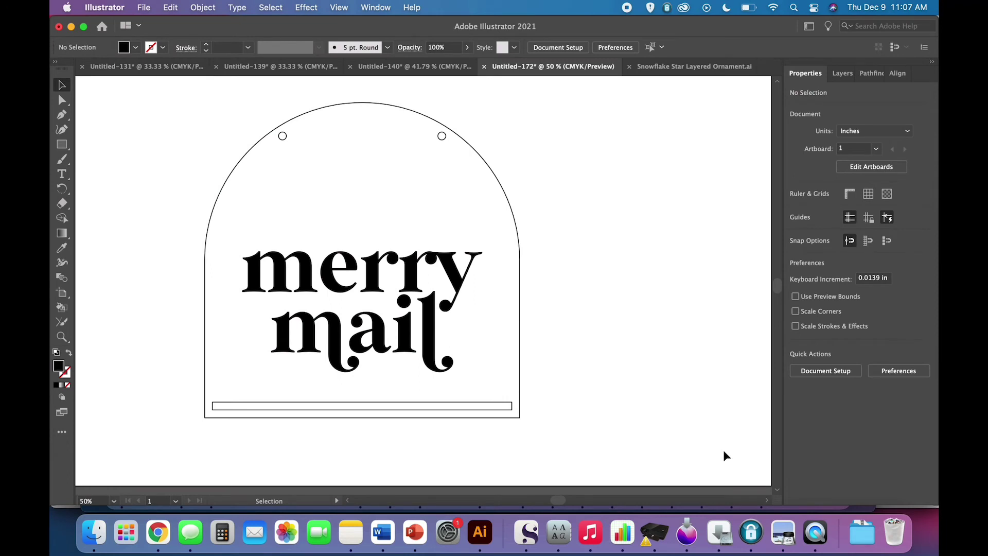
Step: Copy the ringless snowflake from Snowflake Star Layered Ornament.ai into the sign and scale it to about 2.56 by 2.7 in above "merry"
click(693, 67)
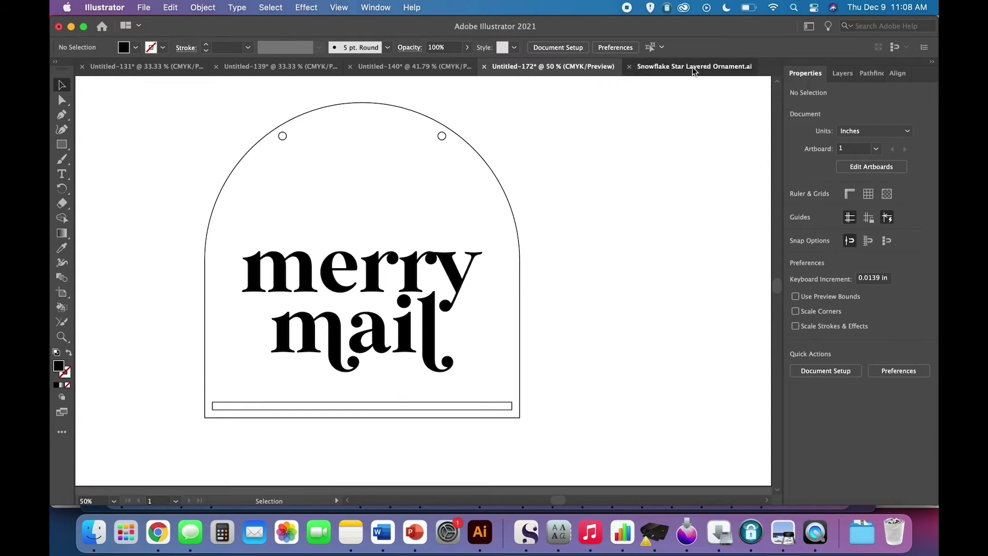
click(329, 296)
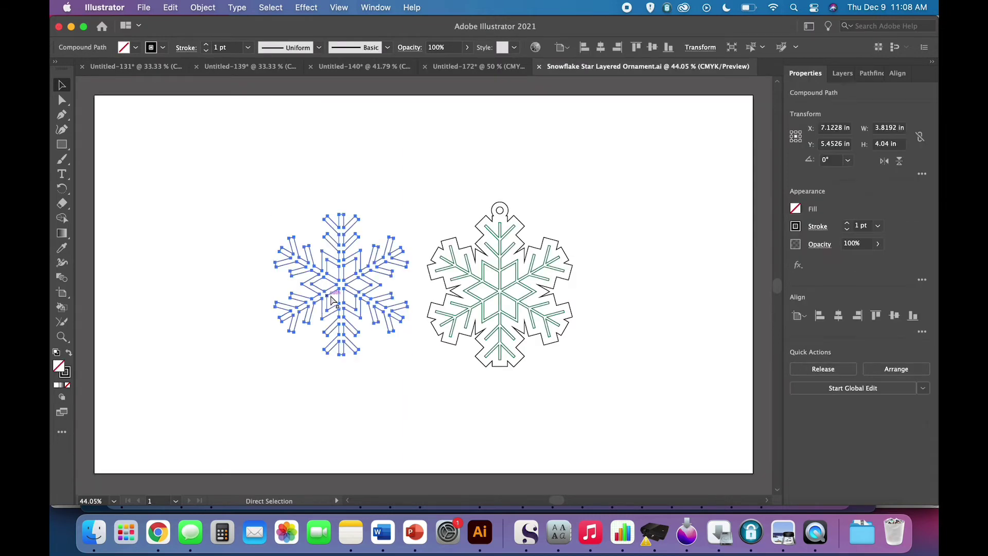
click(478, 69)
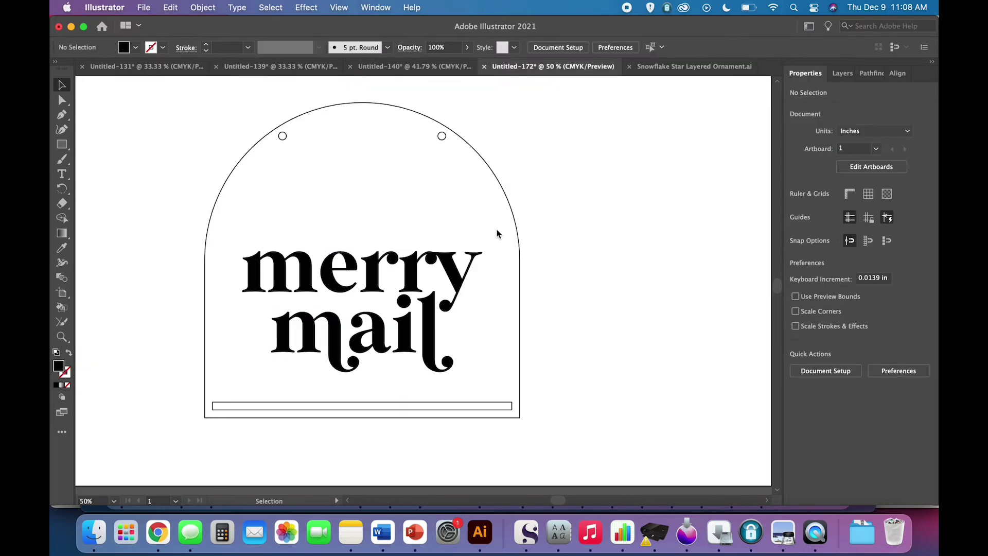
key(ctrl+v)
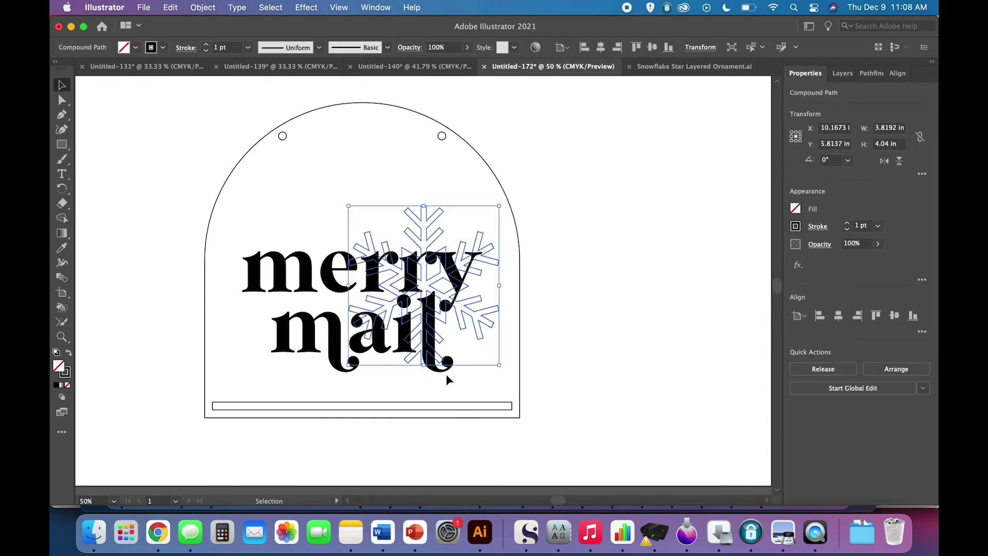
drag(427, 365, 376, 203)
click(605, 291)
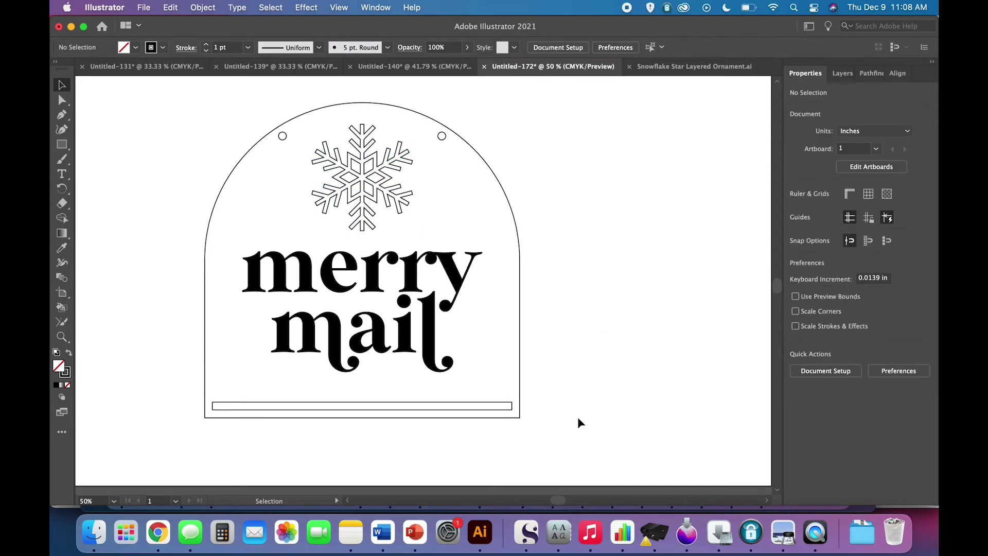
Step: Align all the sign artwork, including the snowflake, to a common horizontal center
key(super+a)
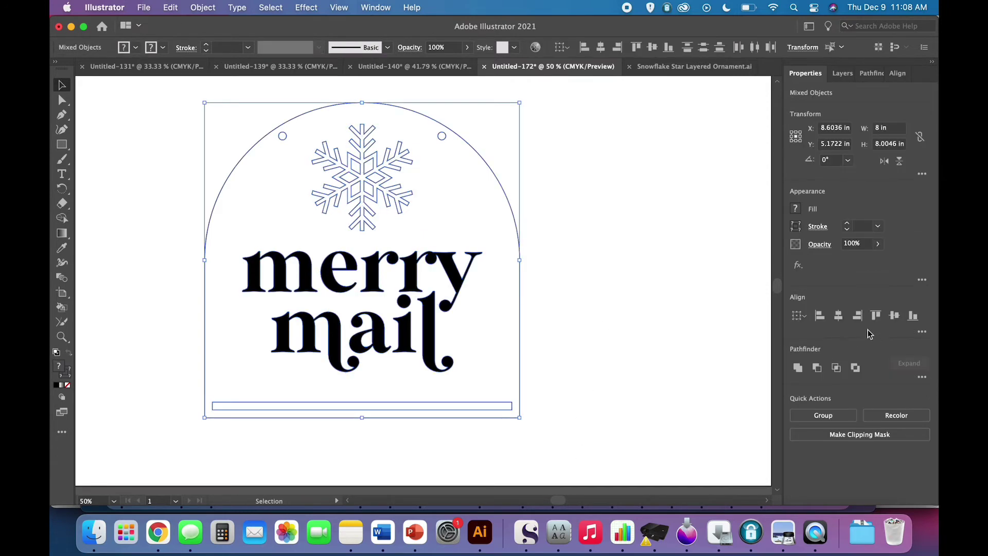
click(839, 317)
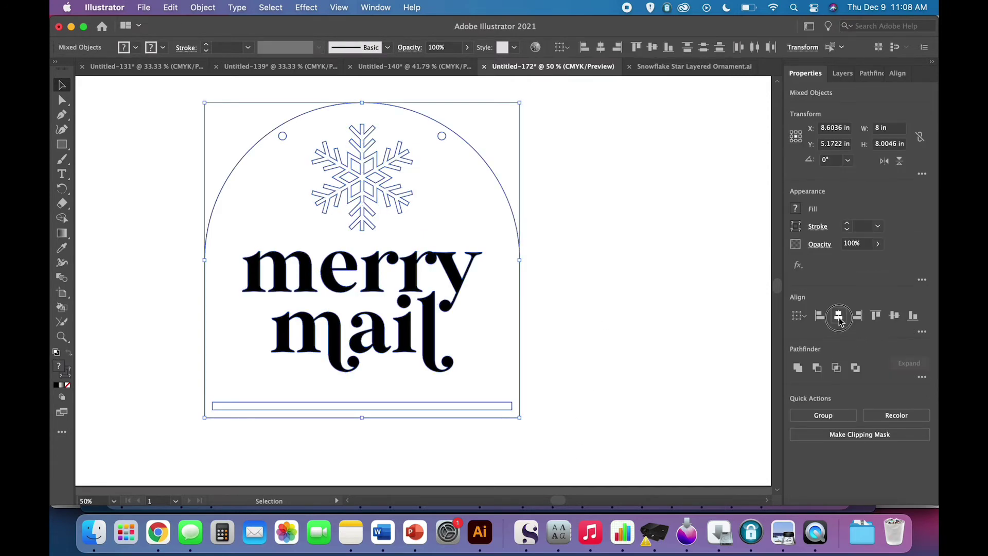
click(609, 333)
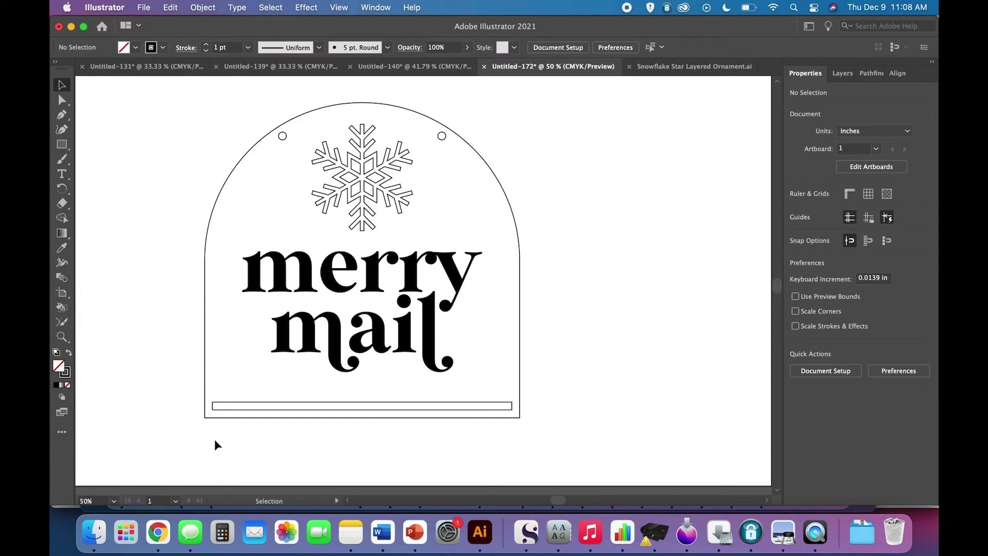
Step: Enlarge the "merry mail" lettering proportionally to about 6.9 in wide, extending it down toward the slot
click(344, 368)
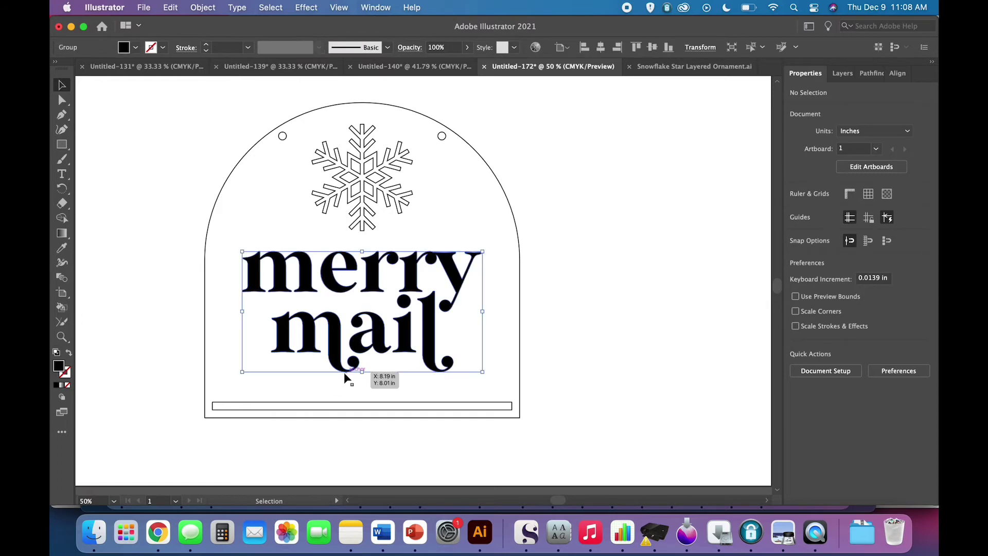
drag(362, 372, 363, 390)
click(584, 383)
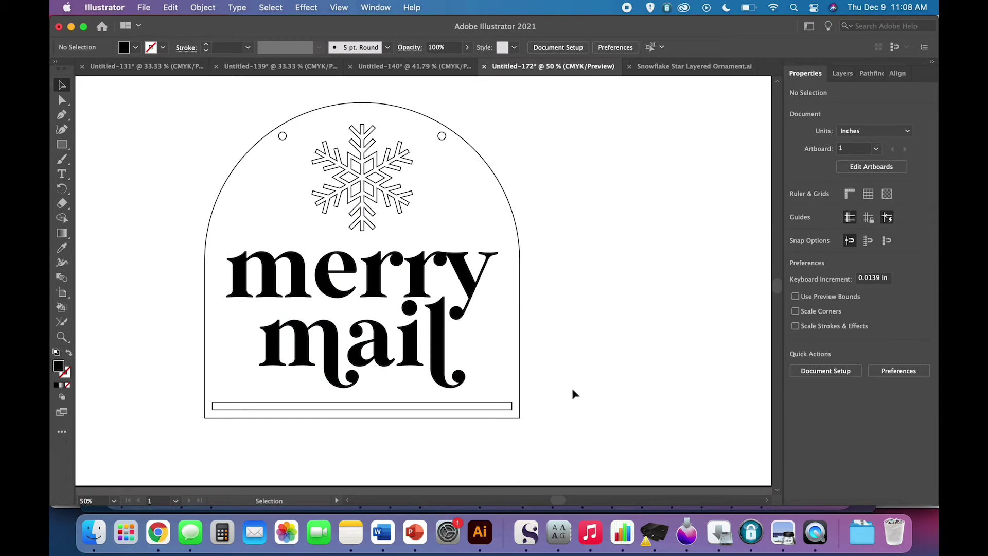
Step: Swap the snowflake's fill and stroke to give it a solid black fill and no stroke
click(393, 200)
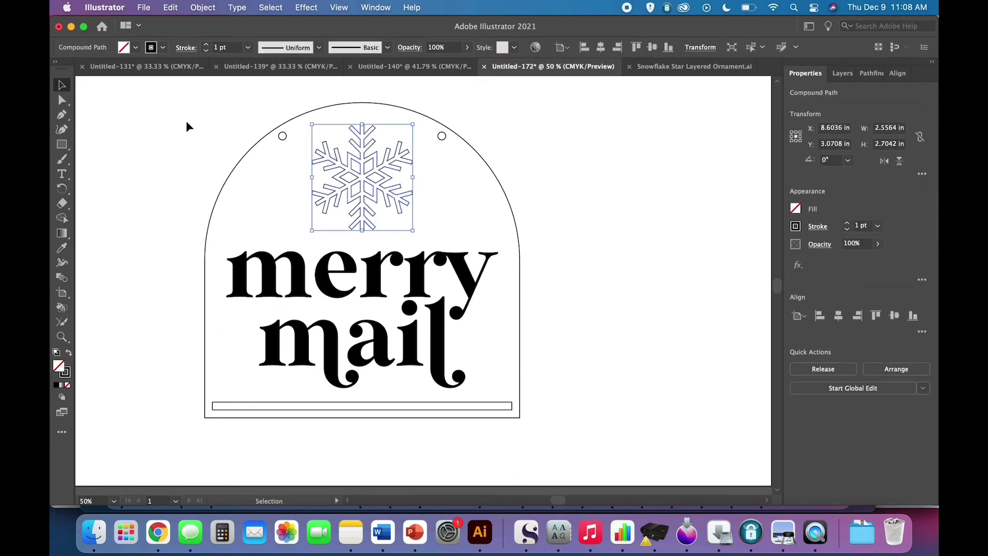
click(69, 352)
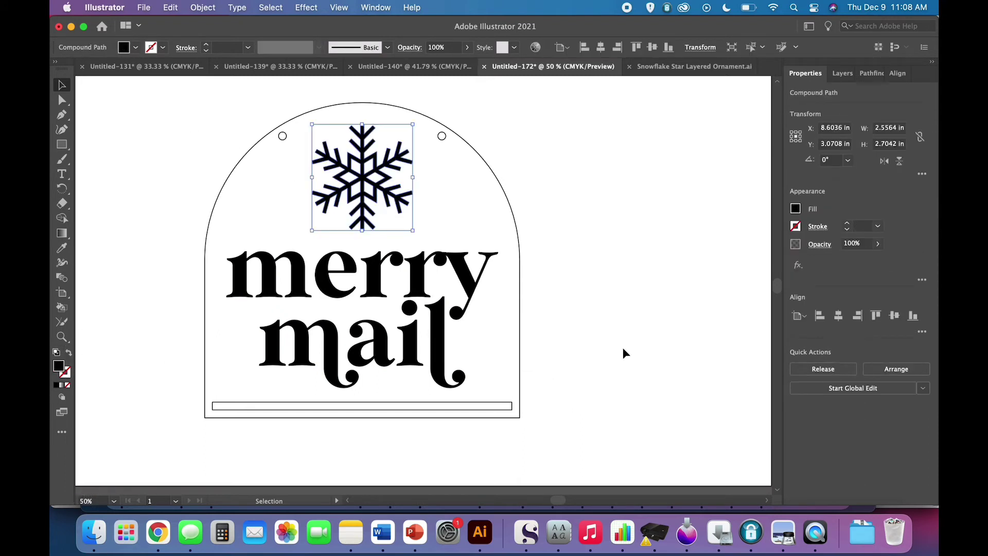
click(652, 350)
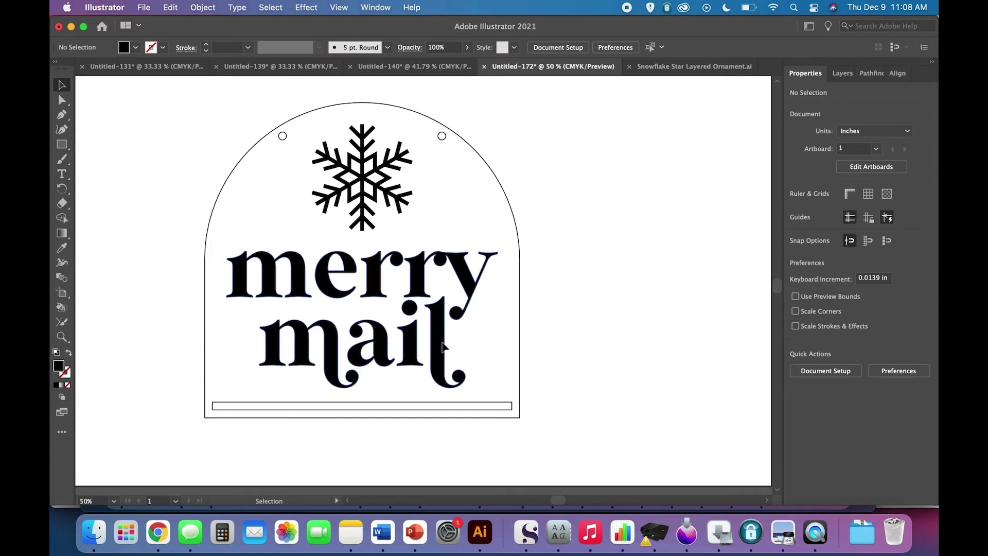
Step: Duplicate the lettering and snowflake together and place the copy beside the arch on its right
click(466, 281)
shift+click(362, 221)
key(super+c)
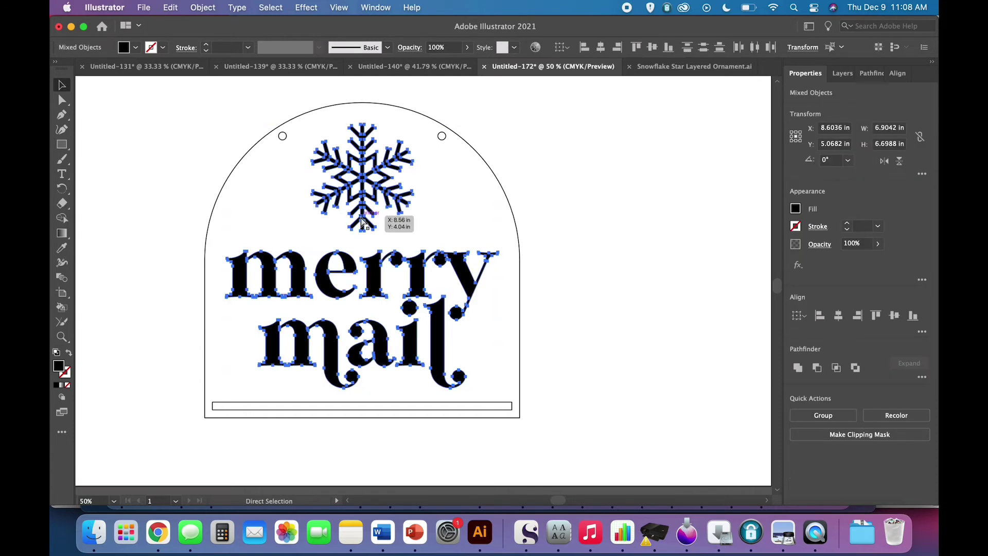
key(super+v)
drag(457, 328, 713, 278)
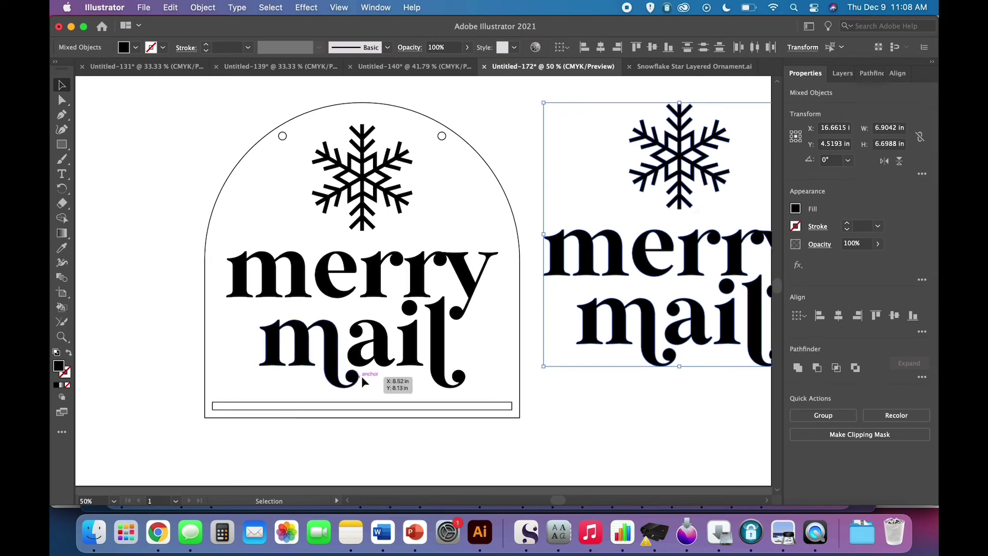
Step: Offset the paths of the lettering and snowflake inside the arch by -0.04 in with round joins
click(468, 283)
shift+click(363, 222)
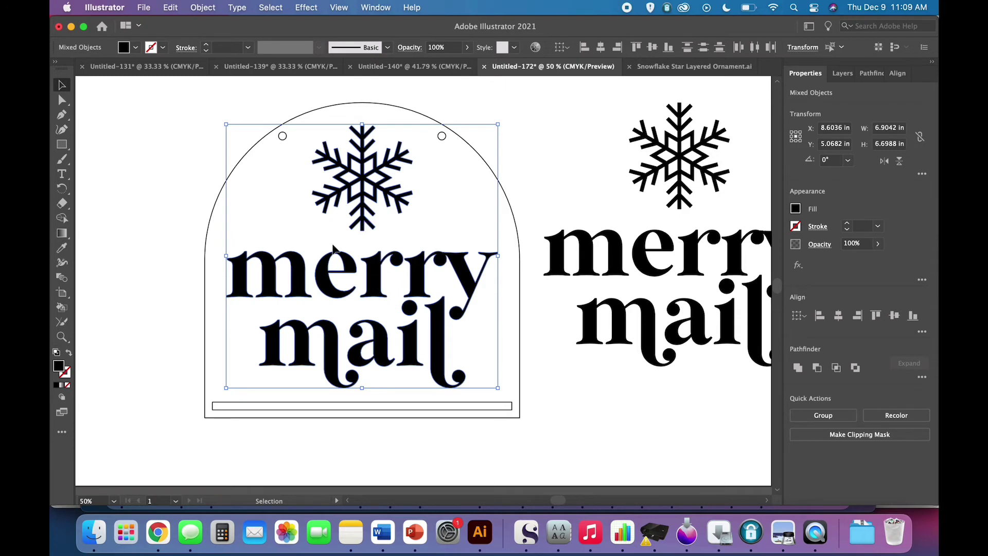
click(204, 8)
mouse_move(218, 319)
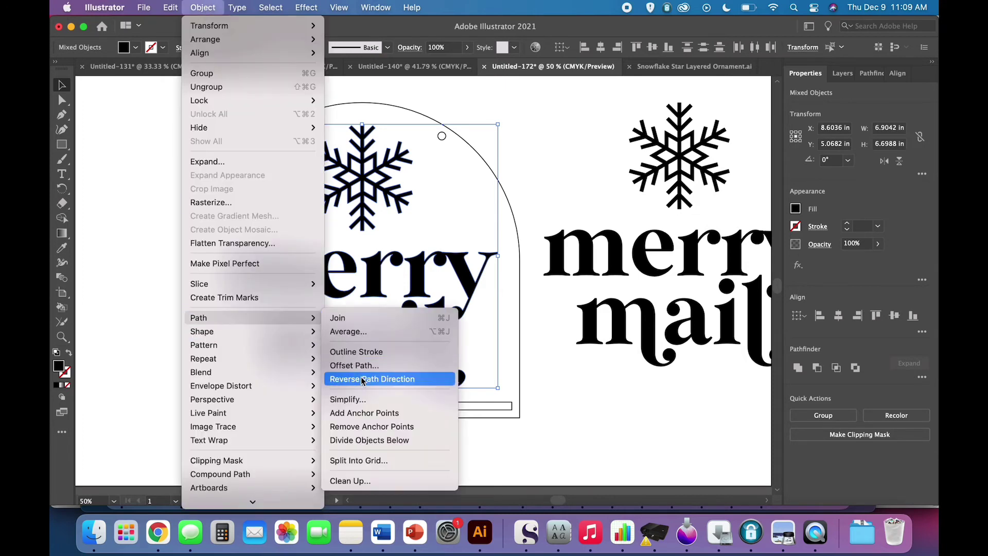
click(364, 372)
text(-)
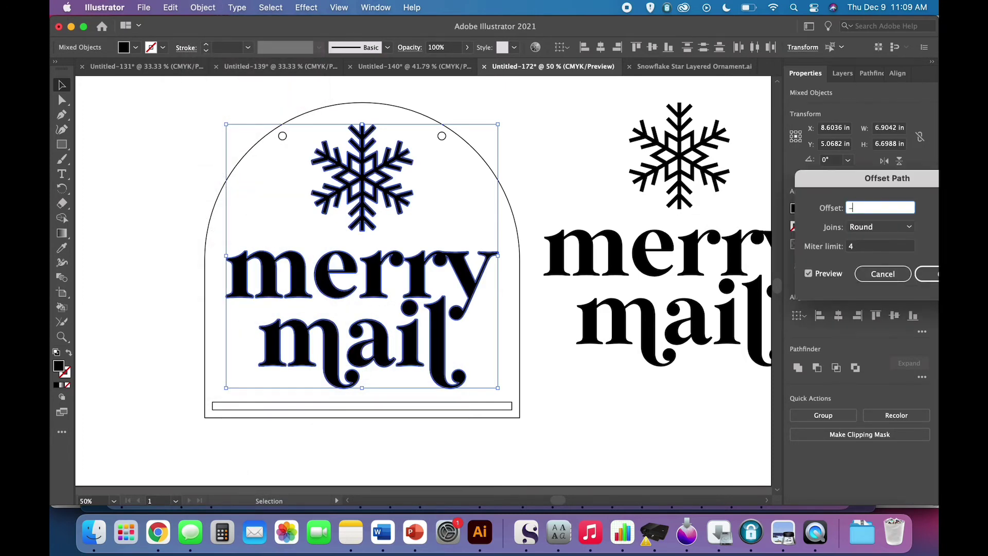
text(.04)
key(Tab)
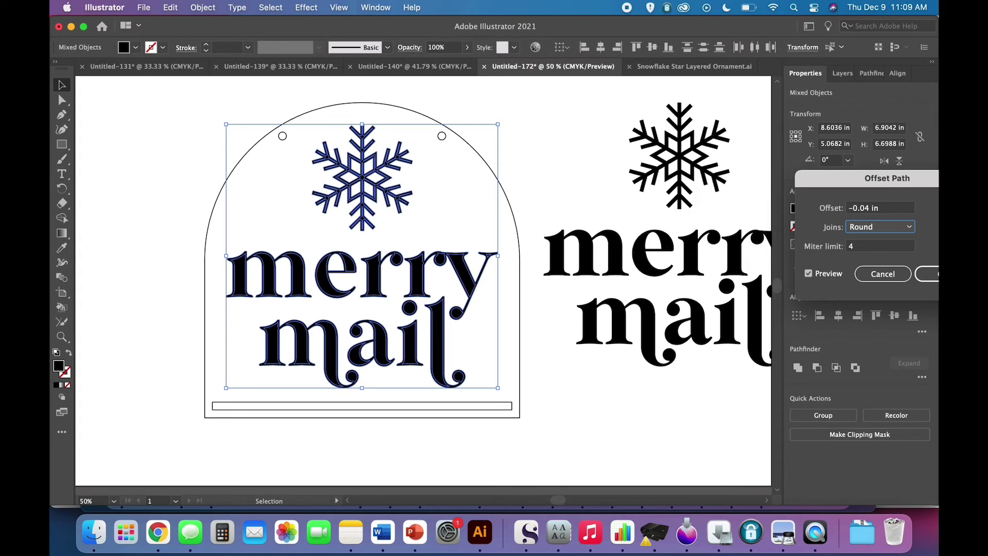
key(Return)
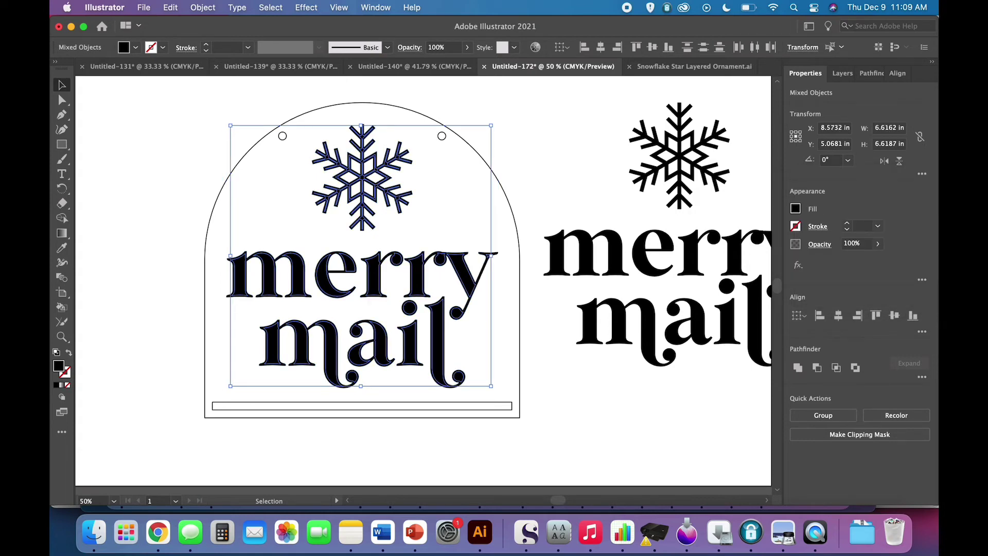
Step: Fill the inset offset shapes of the lettering and snowflake with dark green
click(136, 47)
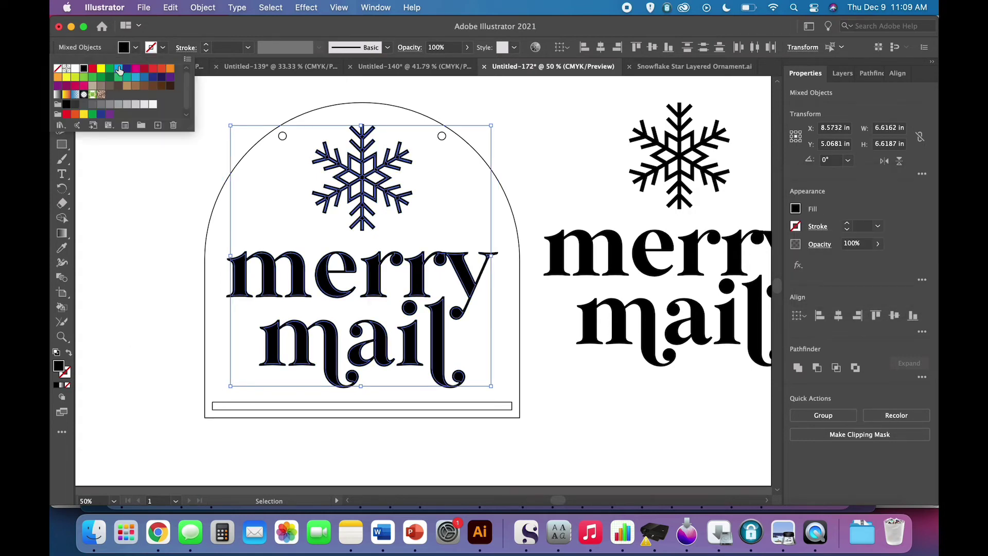
click(110, 76)
click(136, 47)
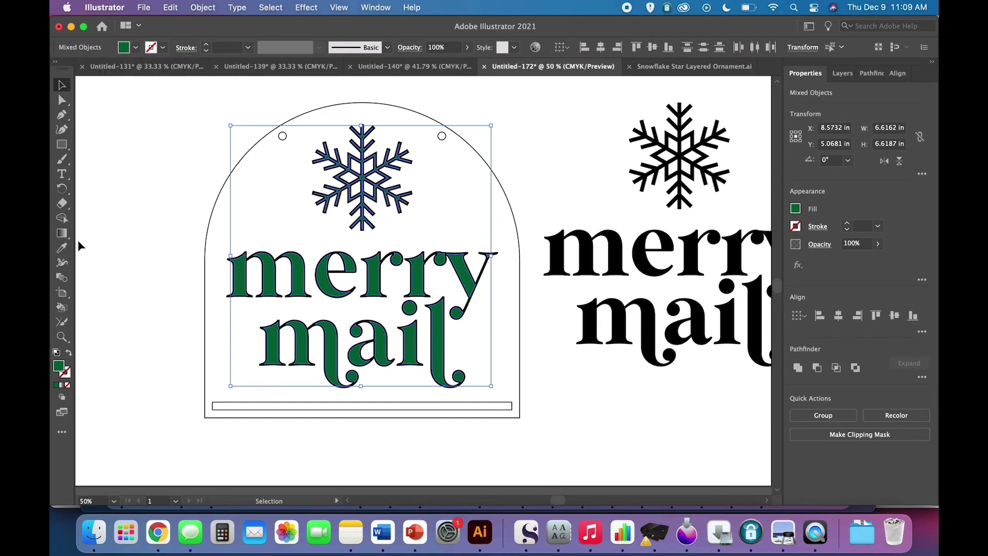
Step: Swap fill and stroke on the green inset shapes inside the arch, and delete the solid black lettering and snowflake behind them
click(68, 353)
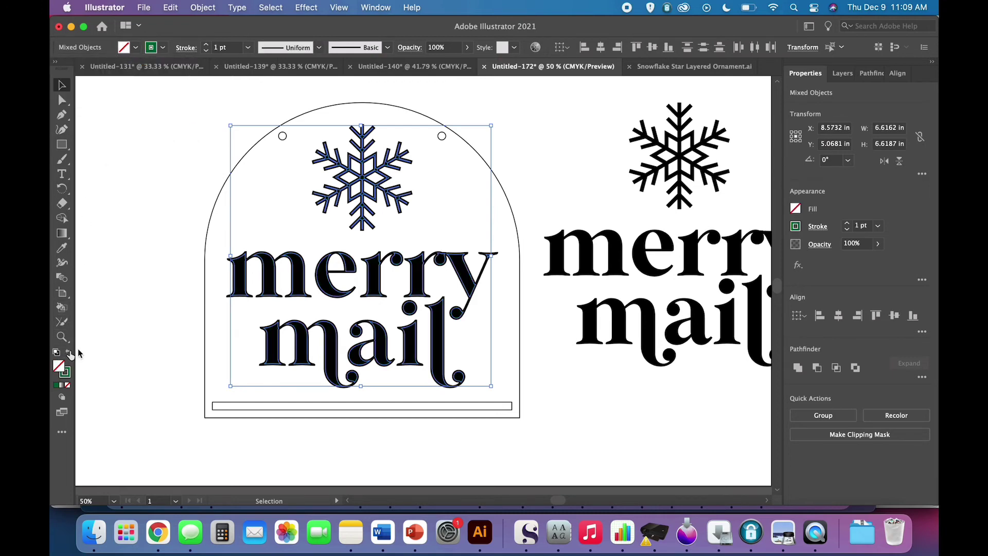
click(127, 308)
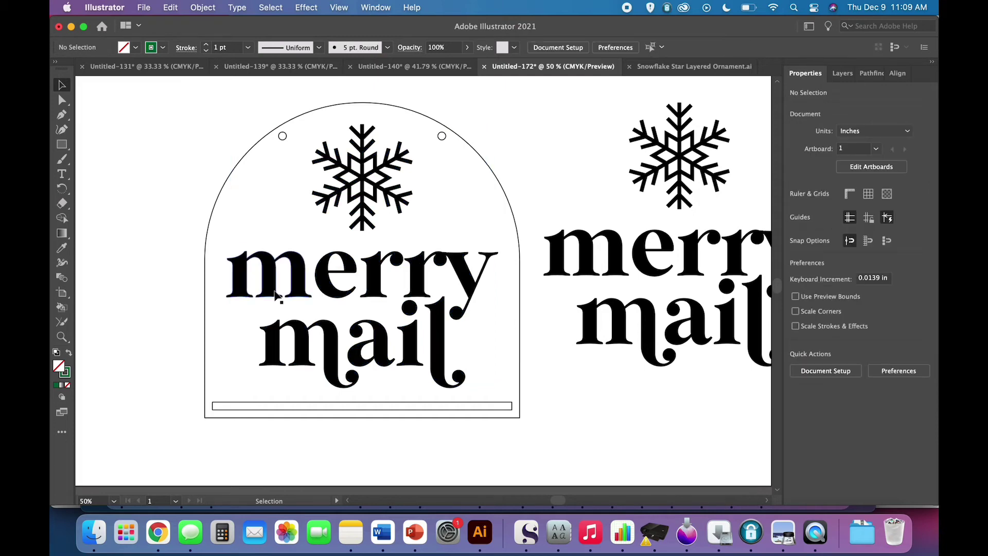
click(387, 218)
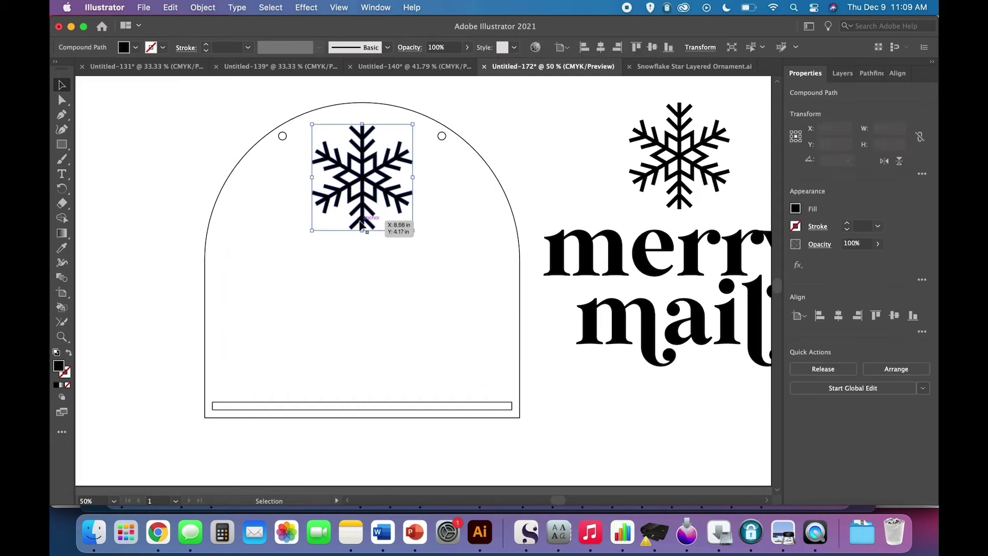
key(super+x)
click(179, 8)
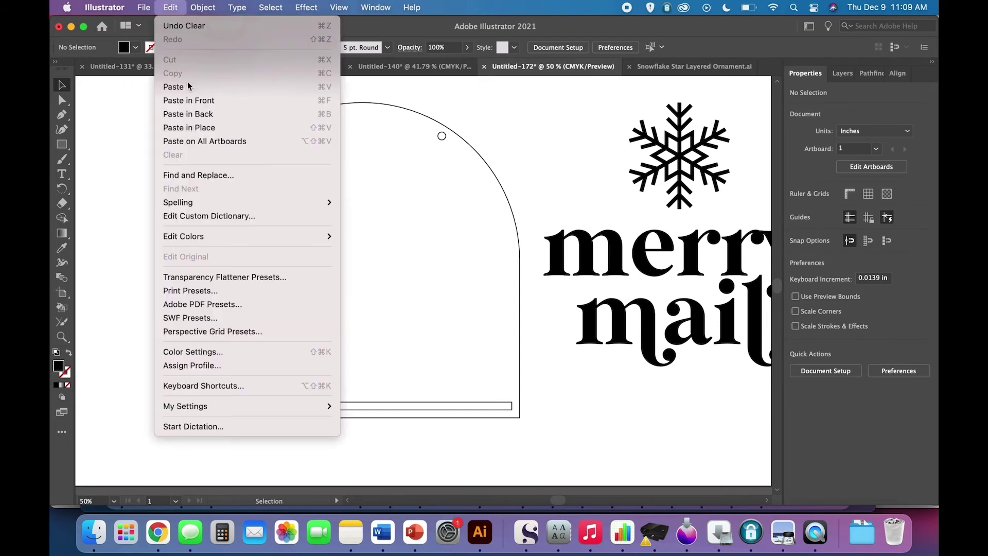
click(194, 128)
click(143, 275)
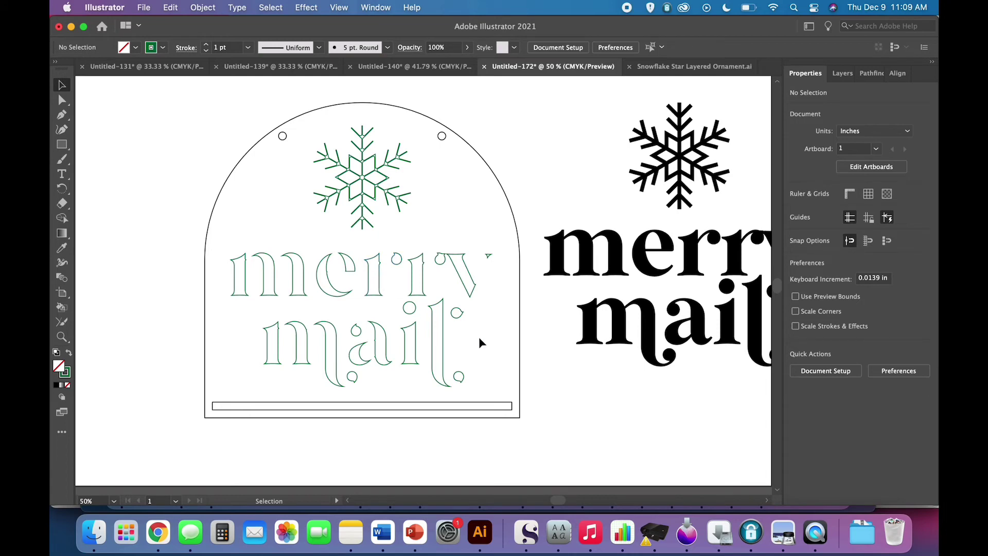
Step: Examine the thin strokes of the black lettering copy beside the arch up close
scroll(479, 341, right, 5)
click(561, 329)
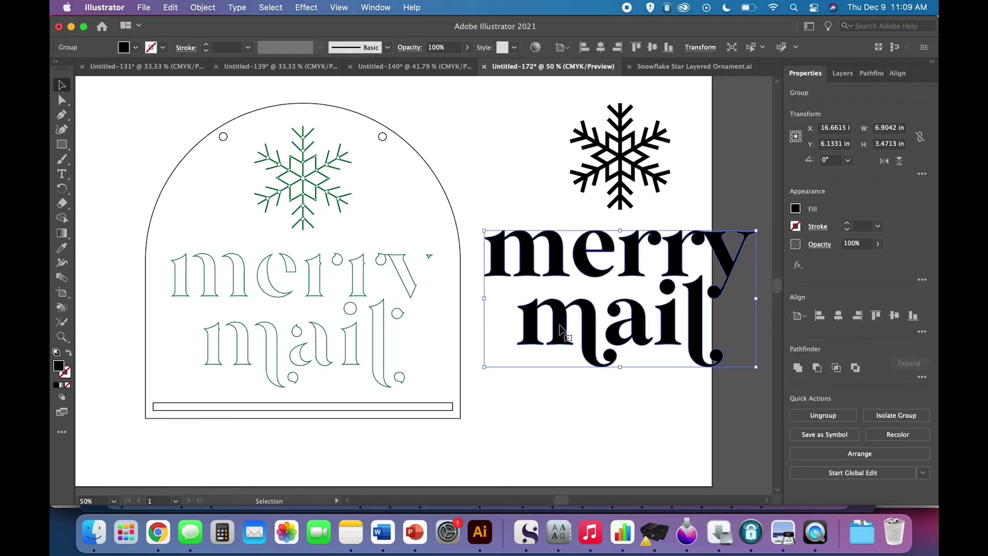
scroll(632, 339, right, 2)
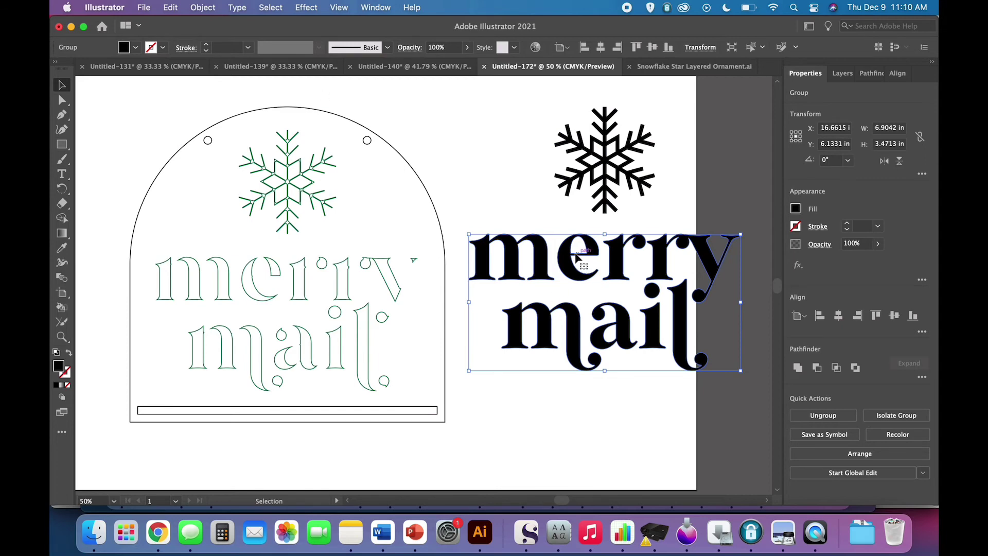
key(super+equal)
key(super+equal)
key(super+equal)
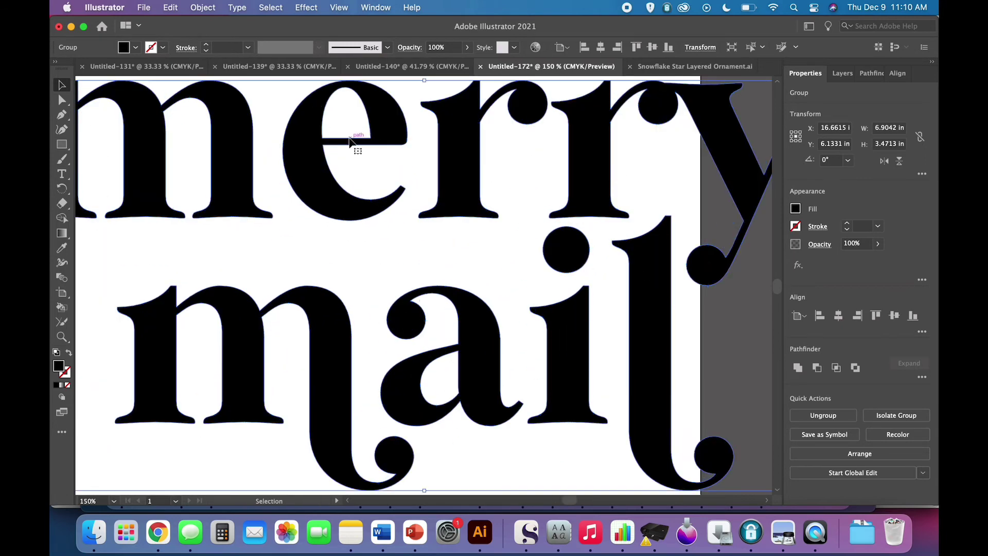
click(520, 173)
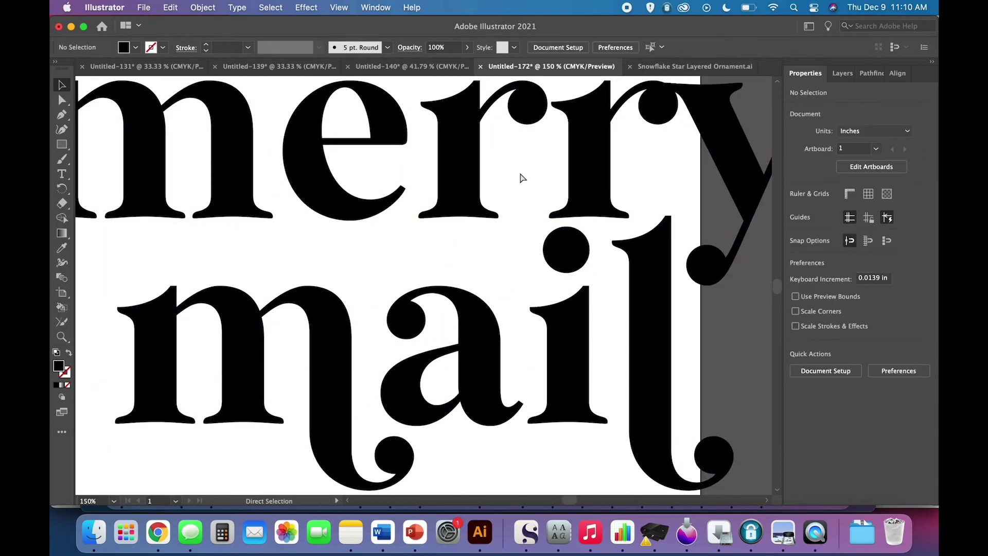
key(super+minus)
key(super+minus)
Step: Offset the path of the black lettering copy outward by 0.02 in with round joins
click(498, 429)
scroll(496, 429, left, 2)
drag(508, 431, 392, 245)
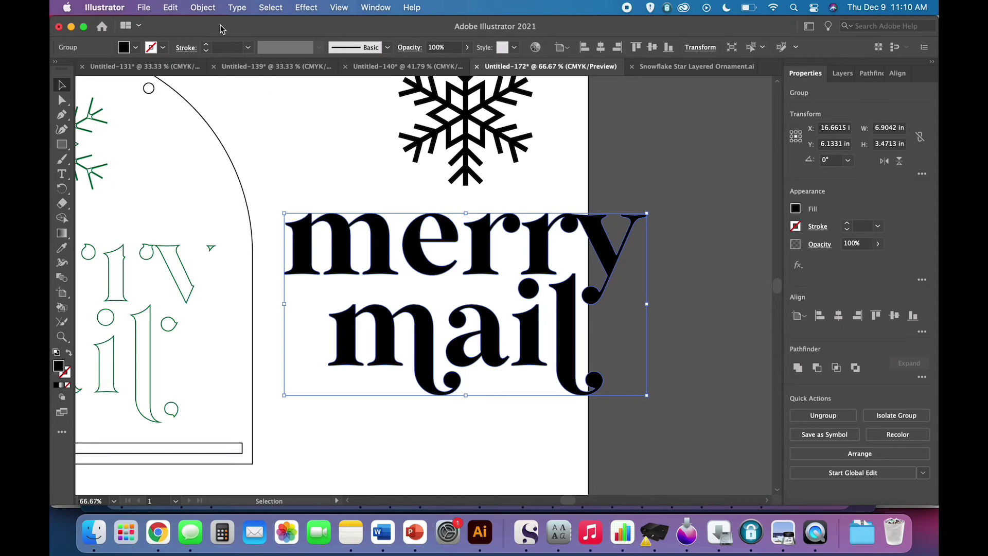
click(211, 8)
mouse_move(282, 322)
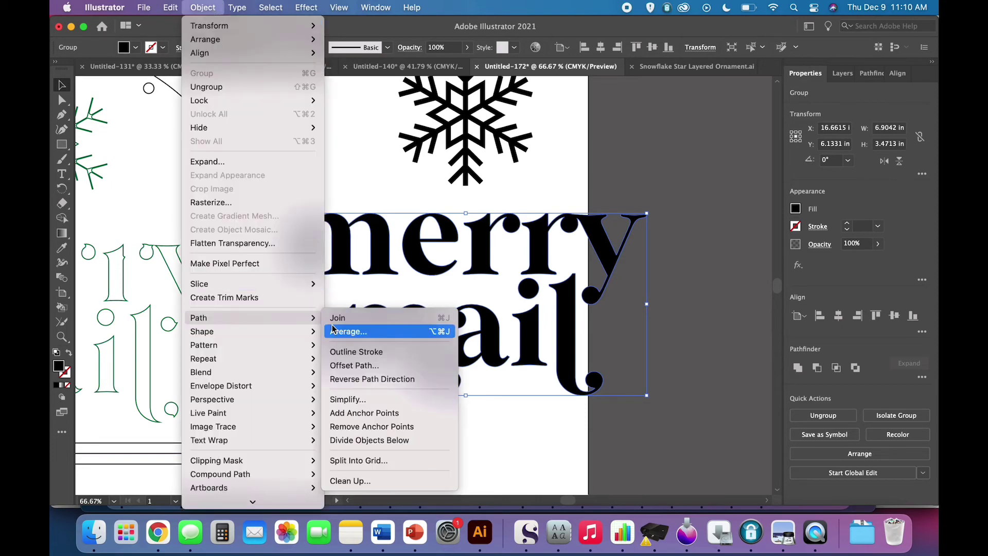
click(366, 367)
text(.02)
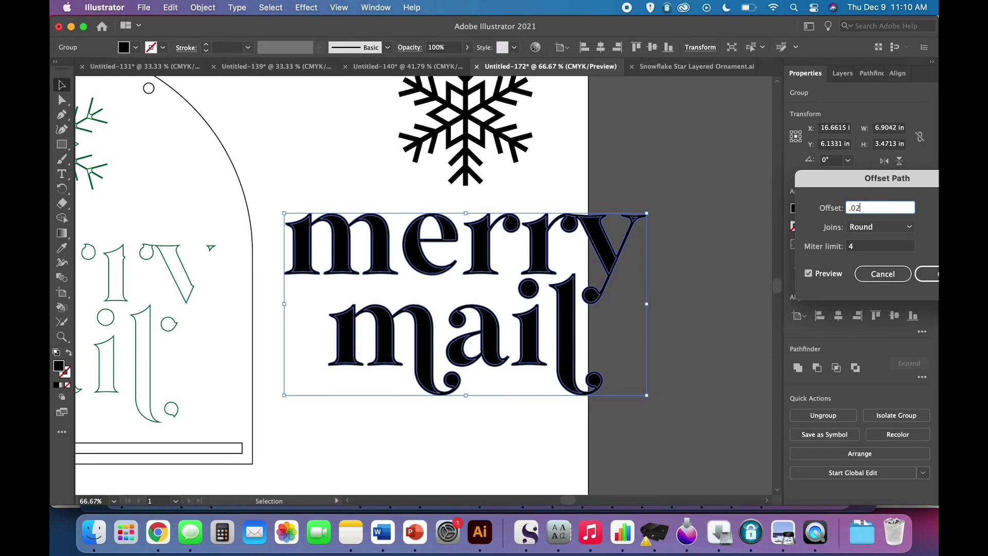
key(Tab)
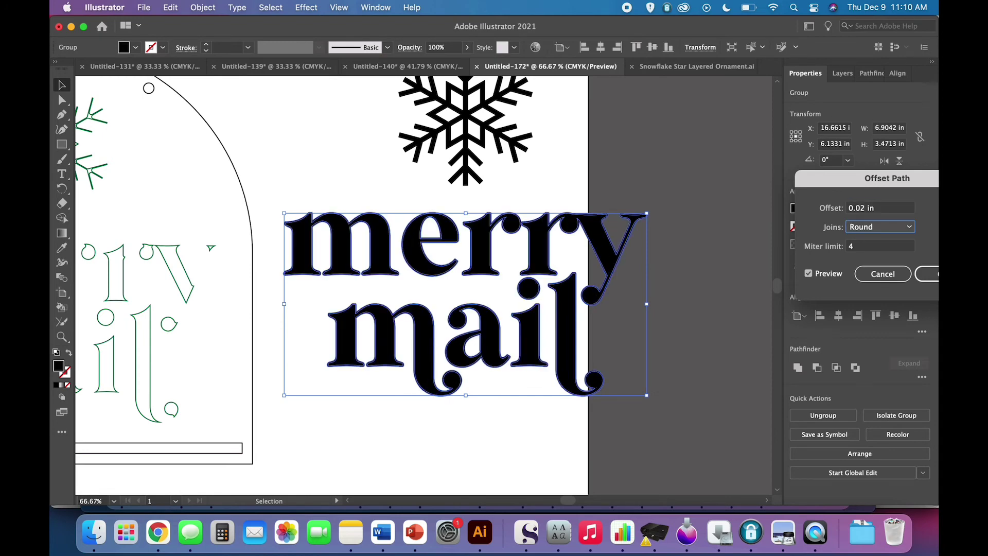
key(Return)
click(544, 429)
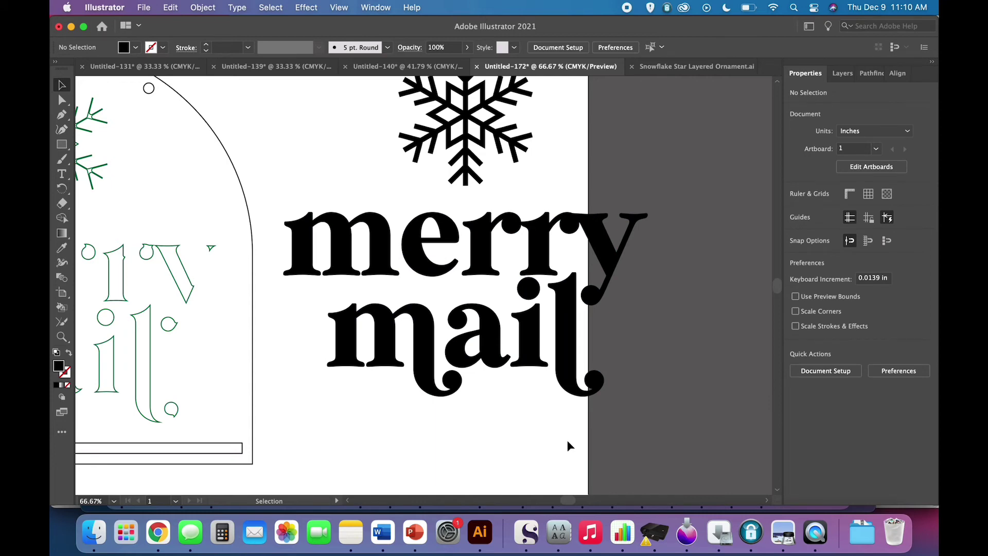
Step: Unite the offset lettering with its original and swap fill and stroke to leave only a black outline
drag(567, 441, 441, 247)
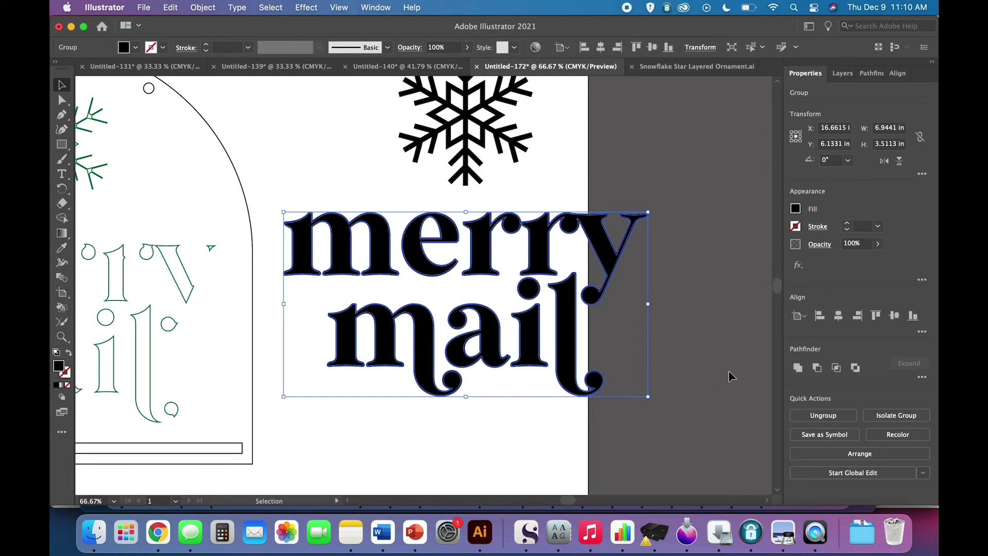
click(797, 367)
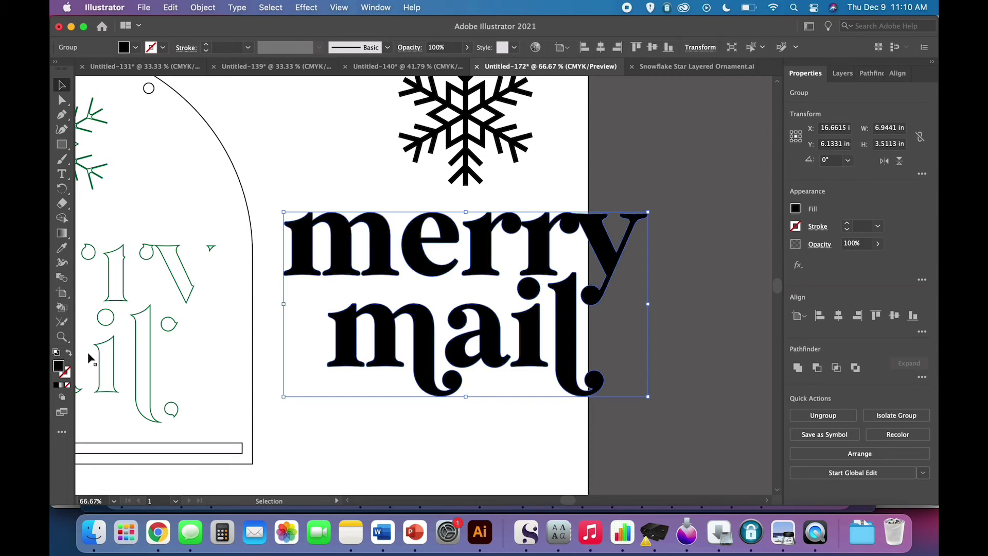
click(69, 354)
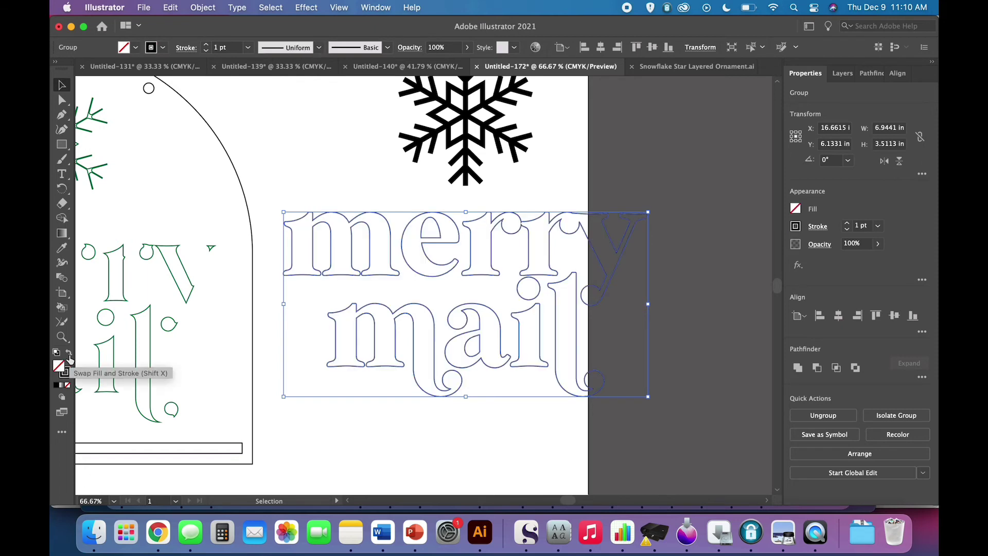
click(295, 423)
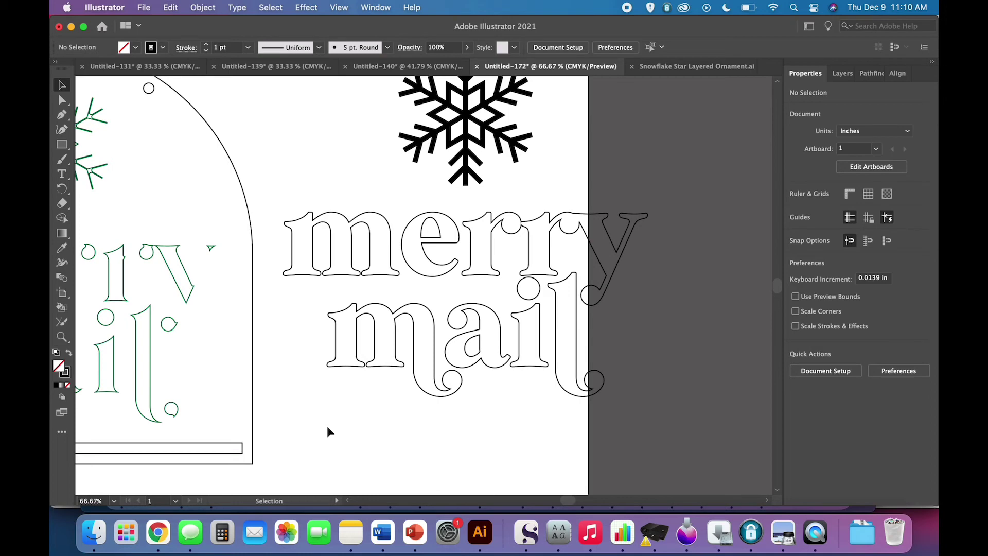
Step: Swap the fill and stroke of the snowflake copy beside the arch to give it an unfilled black outline
scroll(329, 431, up, 5)
scroll(483, 262, left, 5)
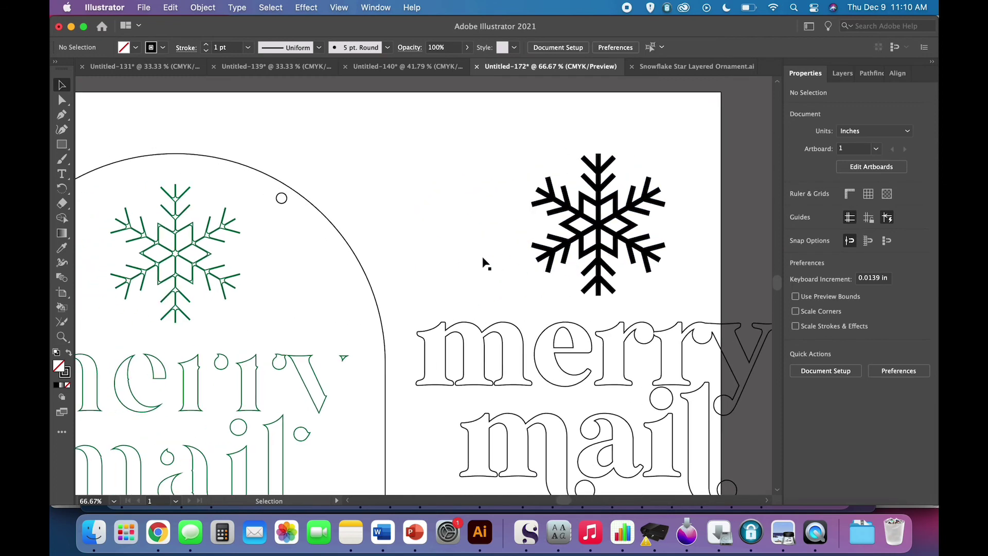
click(617, 261)
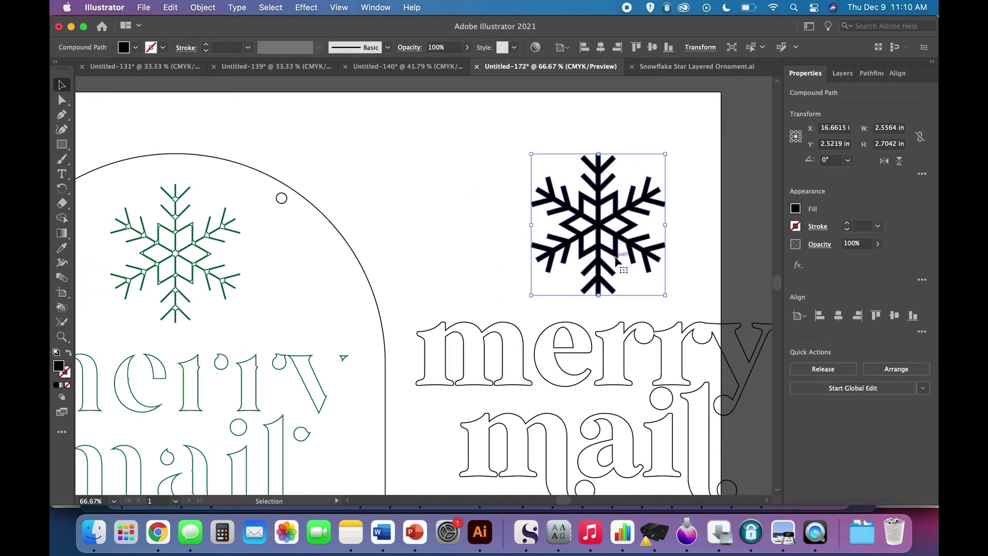
click(68, 352)
click(442, 237)
Step: Move the arch with its holes, slot and green inset shapes to the upper-left corner of the artboard
scroll(443, 237, down, 3)
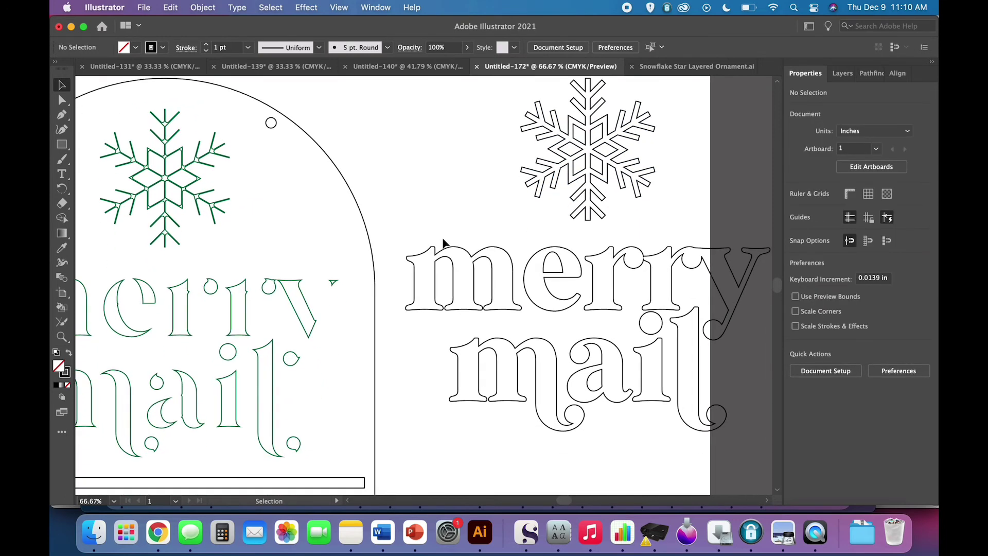
scroll(443, 237, left, 5)
key(super+minus)
key(super+minus)
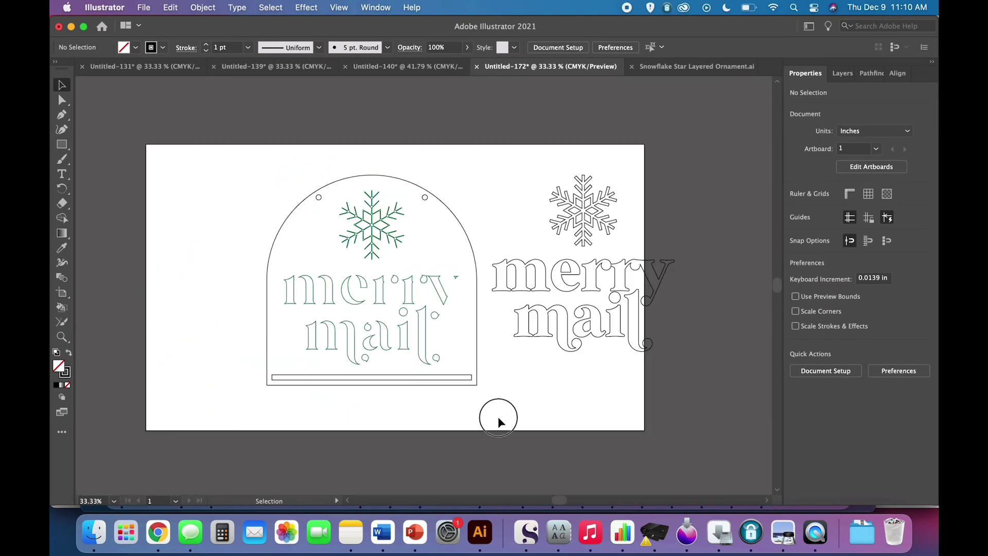
drag(499, 417, 261, 184)
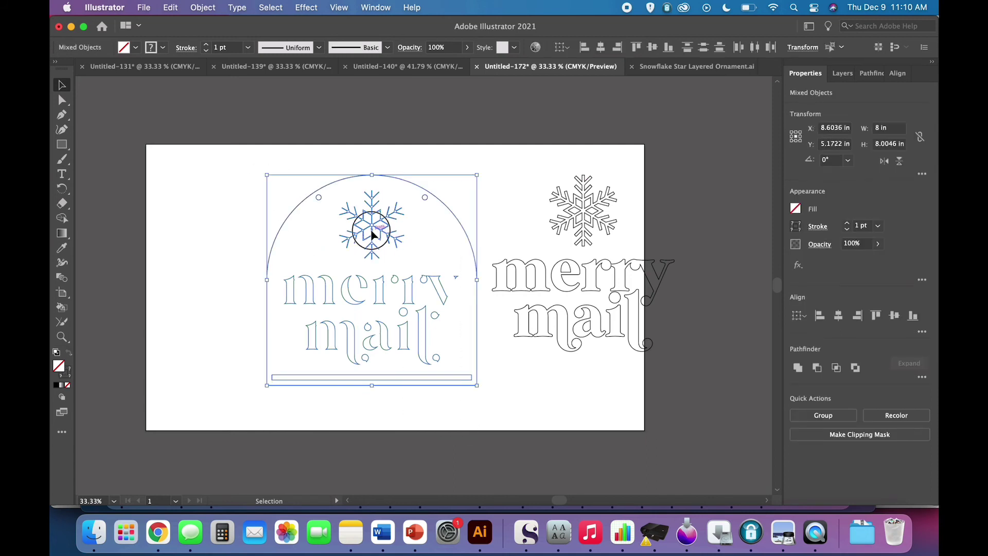
drag(361, 235, 258, 202)
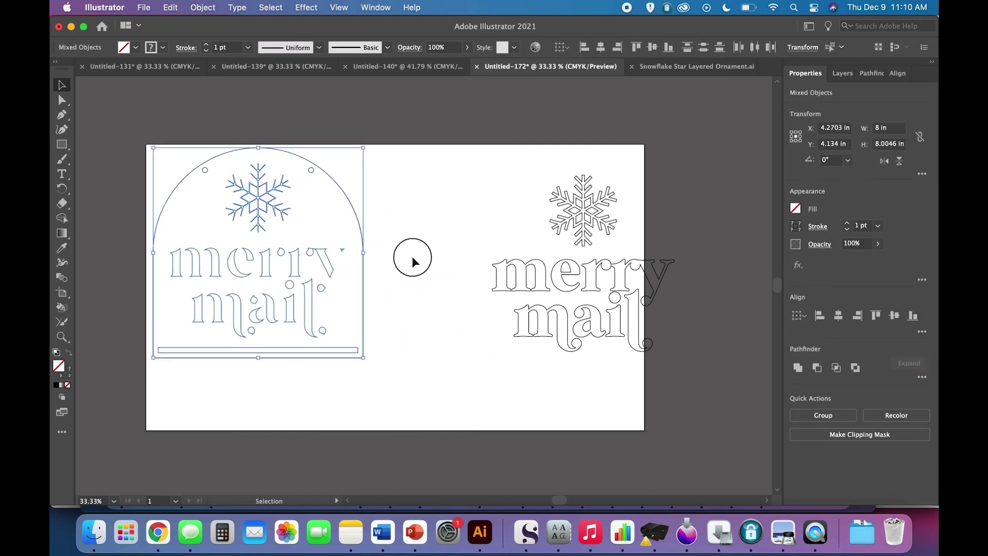
Step: Move the outlined lettering and snowflake copy fully onto the artboard, directly beside the arch's right edge
click(619, 384)
drag(639, 392, 533, 190)
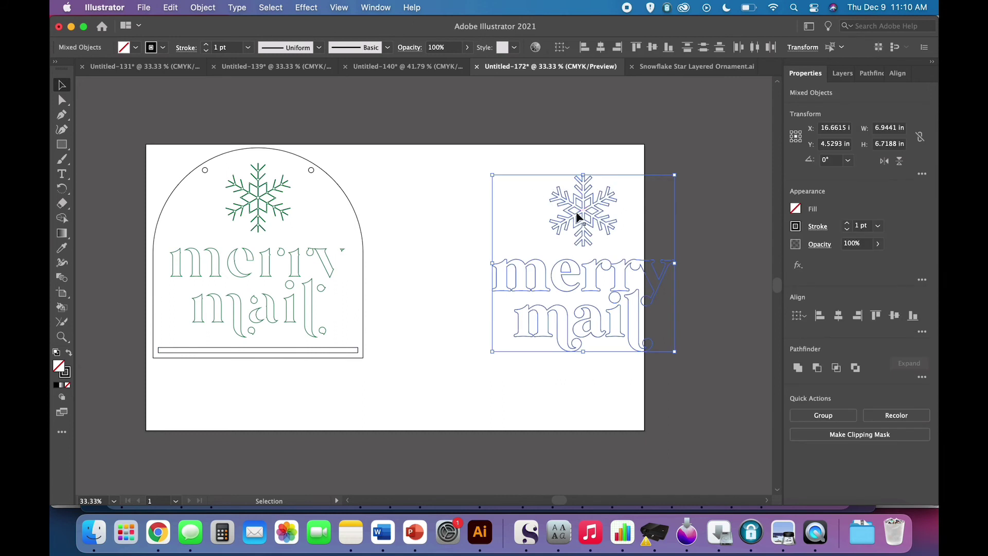
drag(578, 214, 452, 191)
click(598, 283)
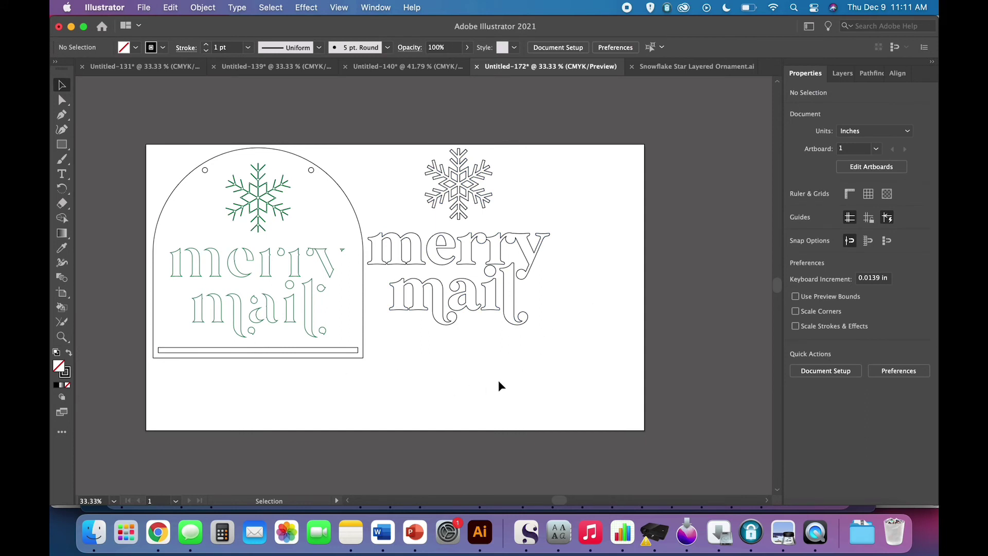
click(364, 338)
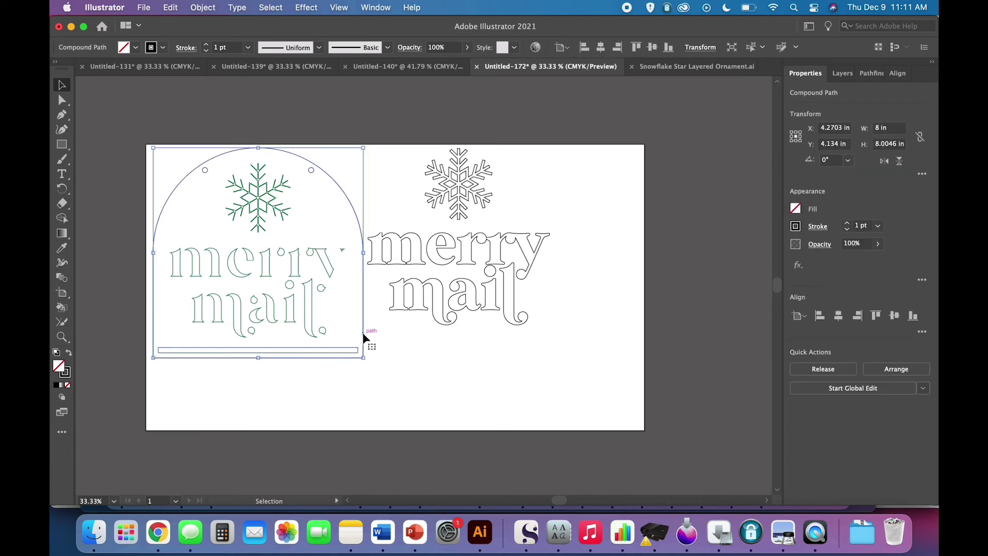
click(369, 379)
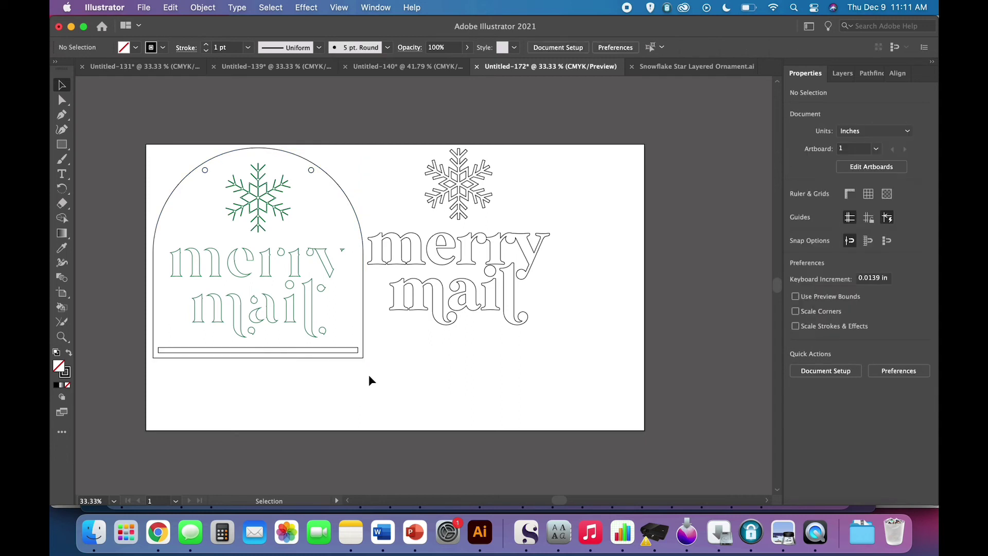
click(364, 351)
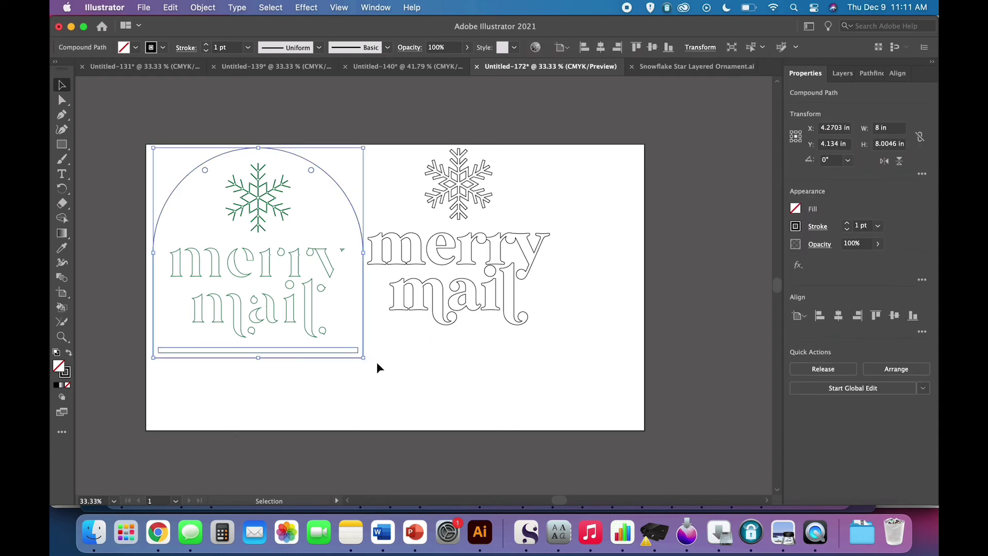
click(375, 362)
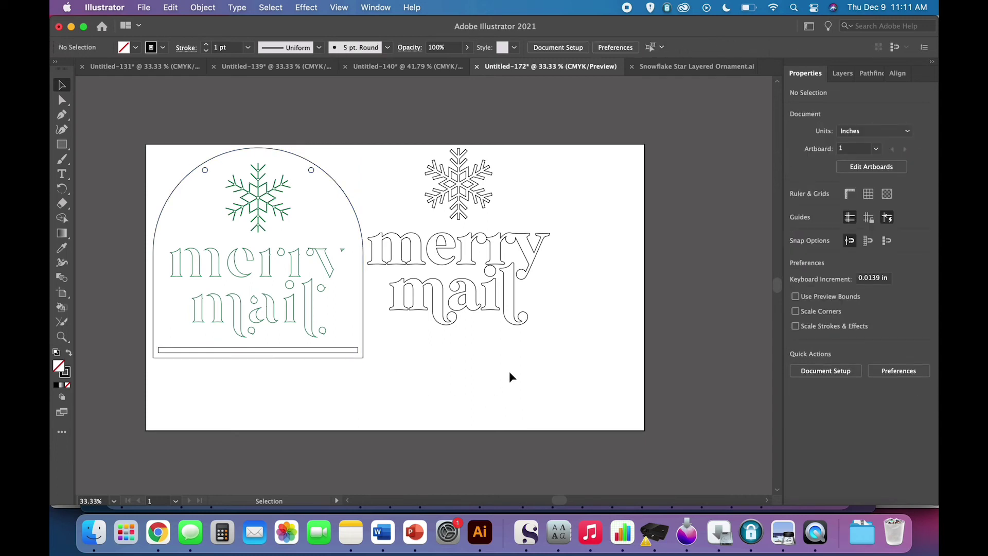
Step: Move the black outlined lettering and snowflake onto the arch, overlapping the green inset shapes
drag(529, 354, 409, 162)
scroll(517, 241, down, 3)
scroll(516, 240, left, 2)
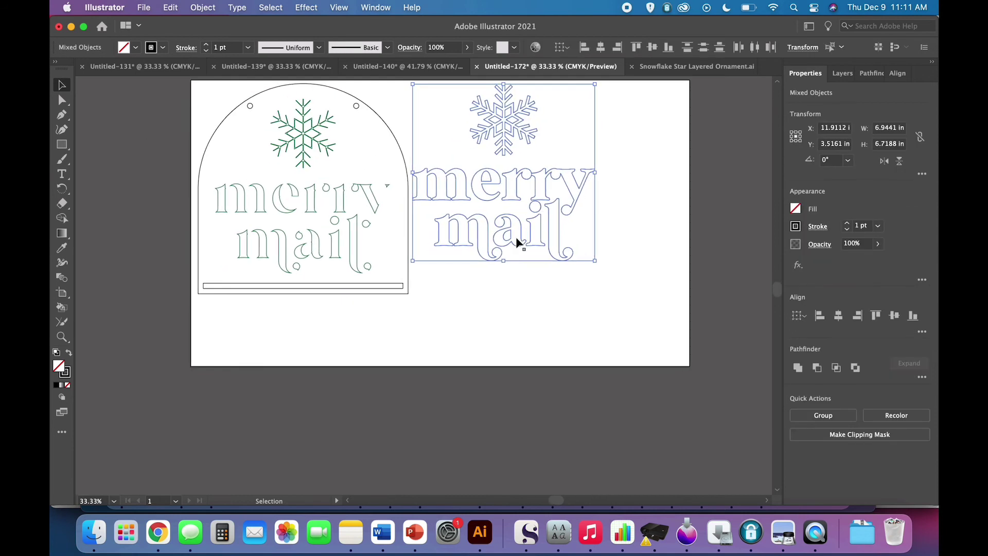
drag(514, 140, 317, 152)
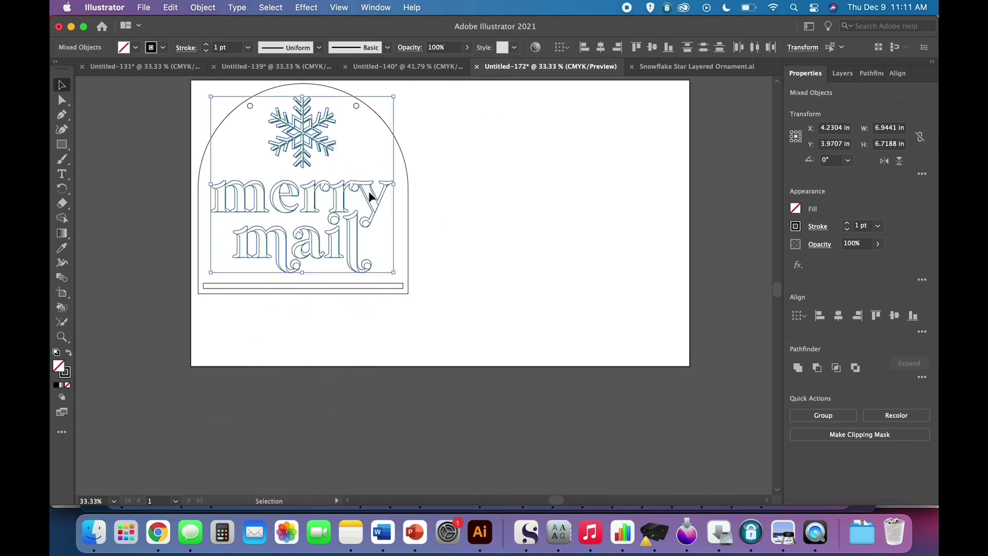
click(467, 320)
scroll(467, 319, up, 2)
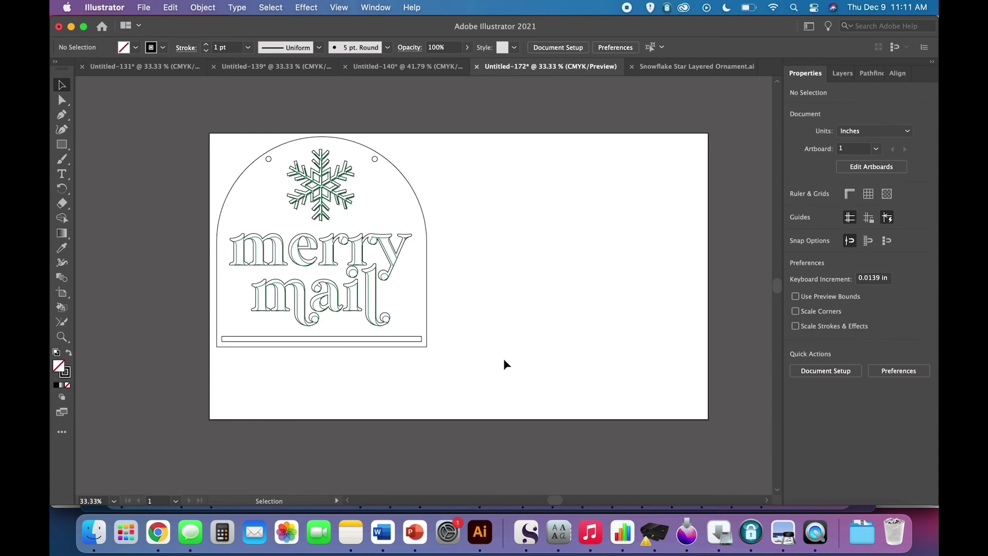
Step: Select the whole design, constrain its proportions and enlarge it to about 10.58 in wide
key(super+a)
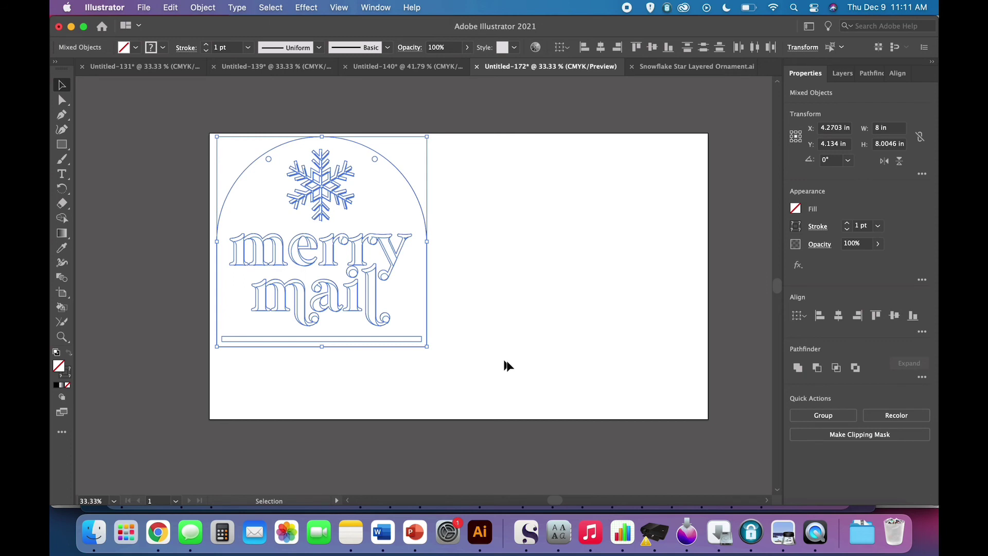
click(920, 137)
drag(427, 346, 538, 415)
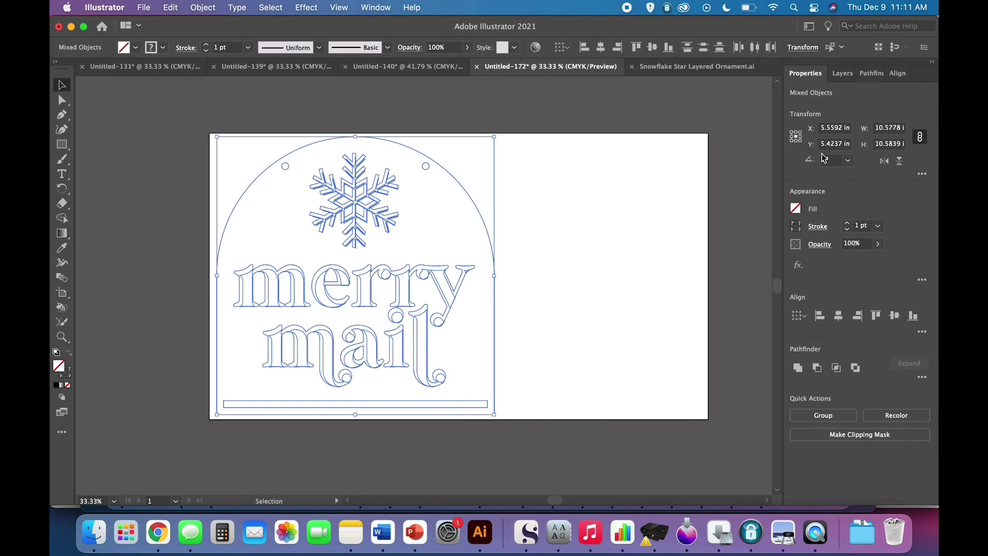
Step: Scale the whole selected design proportionally to a height of 10.4 in and deselect it
click(898, 146)
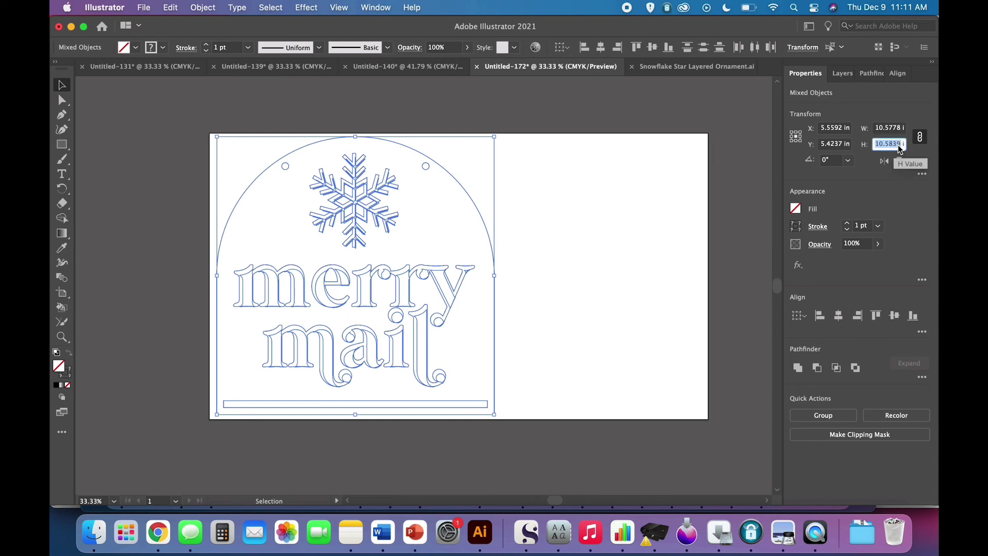
text(10.4)
key(Tab)
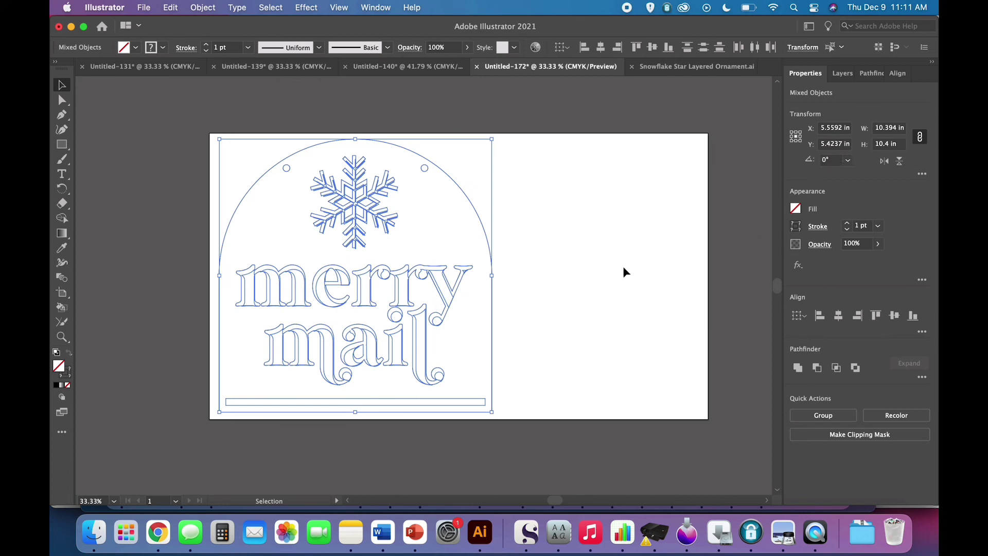
click(623, 267)
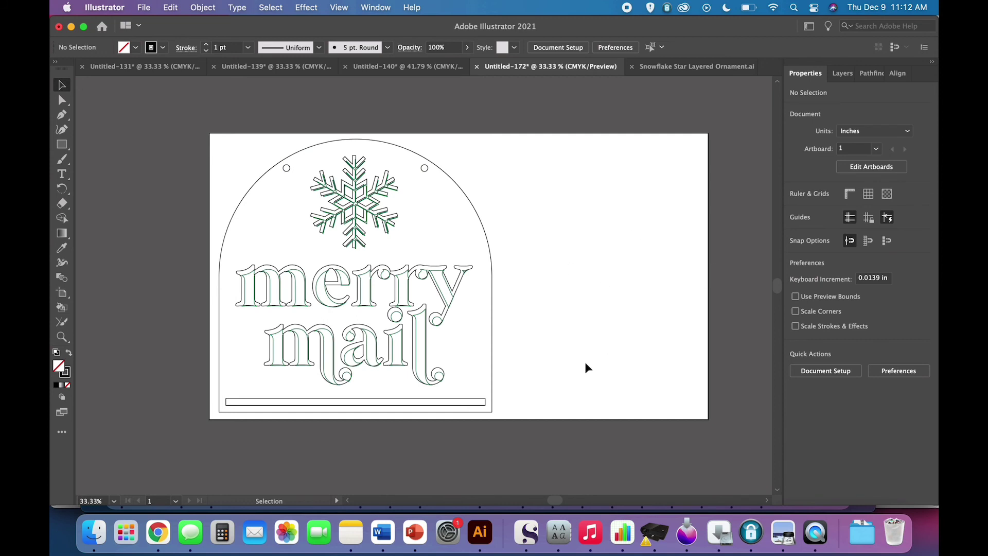
Step: Move the black outlined lettering and snowflake together off the arch into the empty space to its right
click(390, 176)
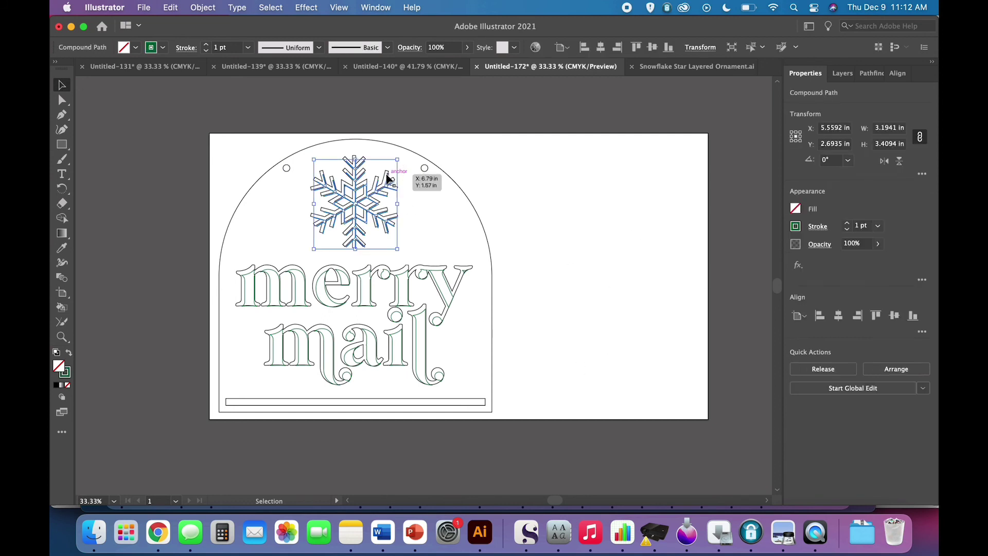
click(533, 236)
click(447, 269)
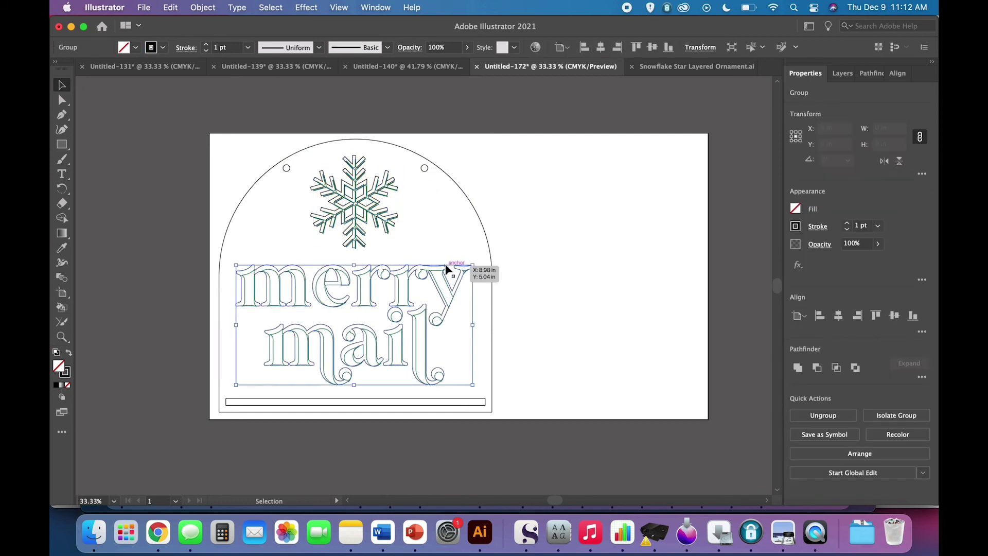
shift+click(387, 173)
key(Right)
key(Right)
key(Right)
key(Right)
key(Right)
key(Right)
key(Right)
key(Right)
key(Right)
key(Right)
key(Right)
key(Right)
key(Right)
key(Right)
key(Right)
key(Right)
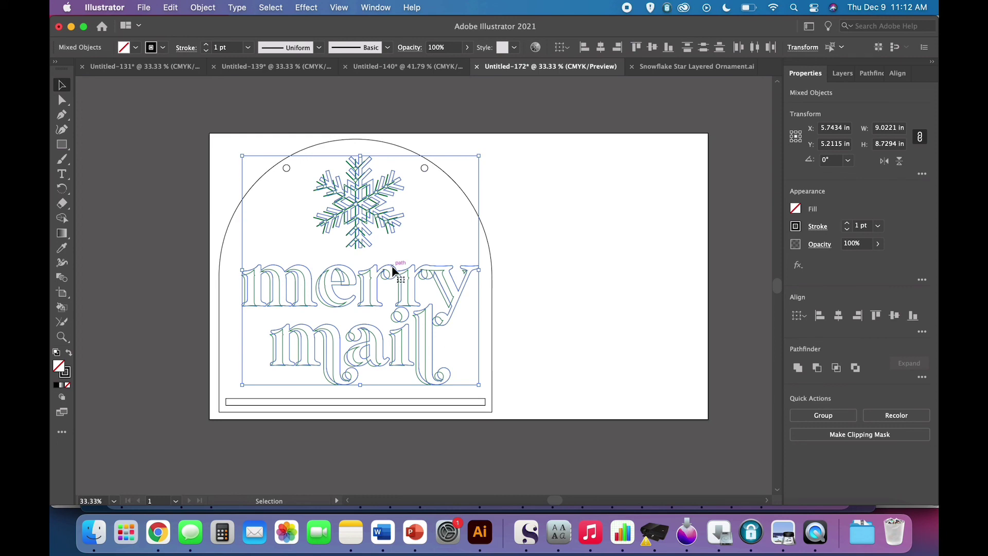
drag(391, 273, 650, 267)
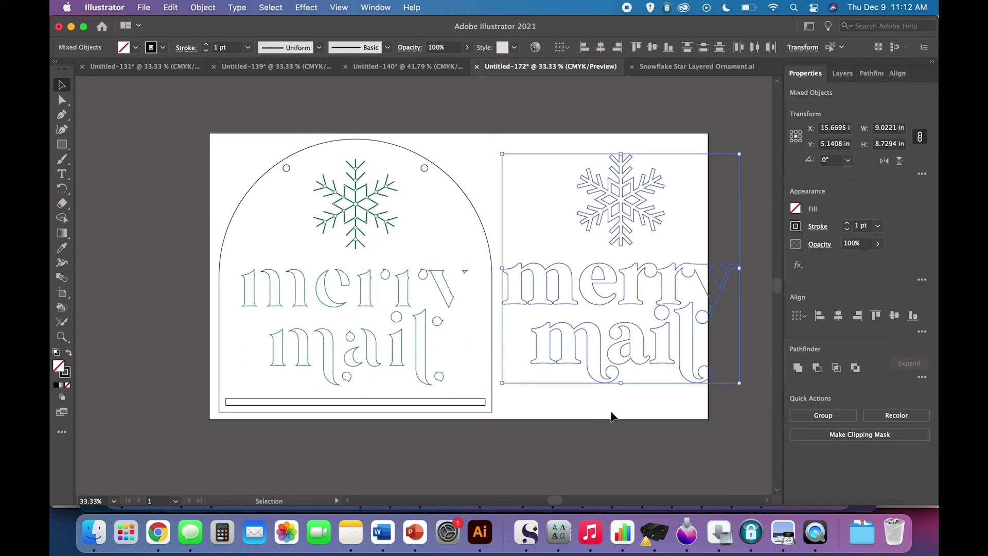
Step: Arrange the black lettering beside the arch's upper right and the black snowflake below it, keeping both within the artboard
click(644, 416)
click(690, 406)
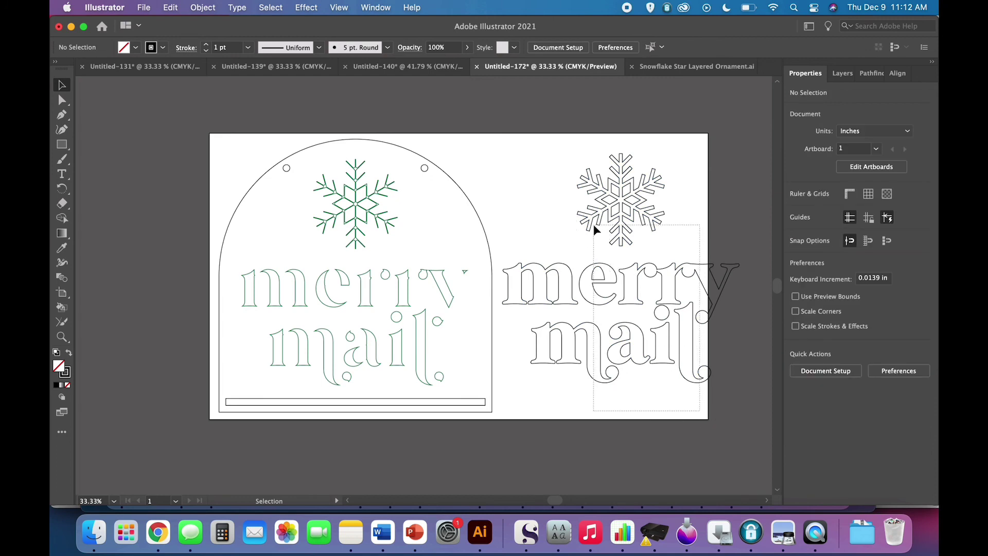
drag(618, 227, 617, 345)
click(647, 374)
click(624, 412)
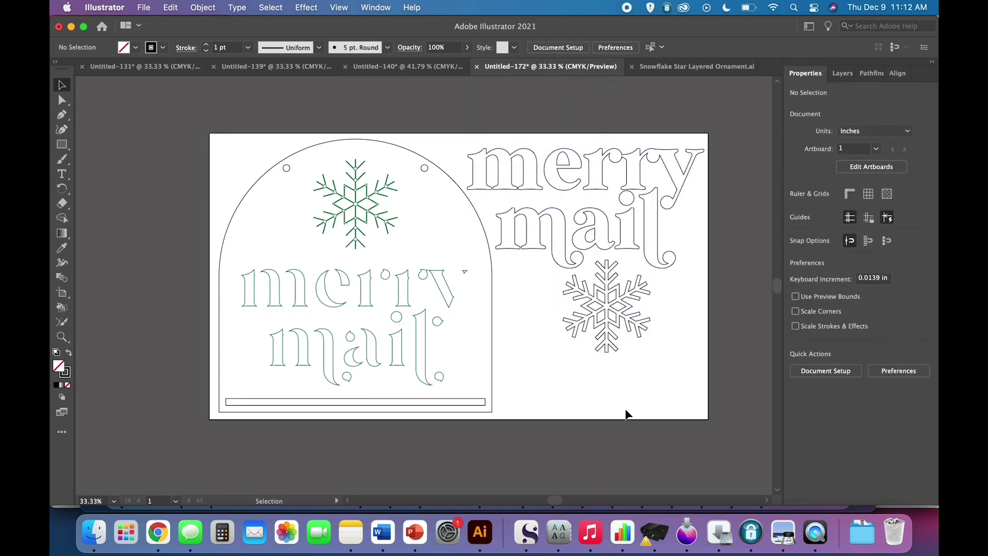
Step: Save the document as "Holiday Card Holder Snowflake" in Adobe Illustrator (ai) format with the default Illustrator options
key(super+s)
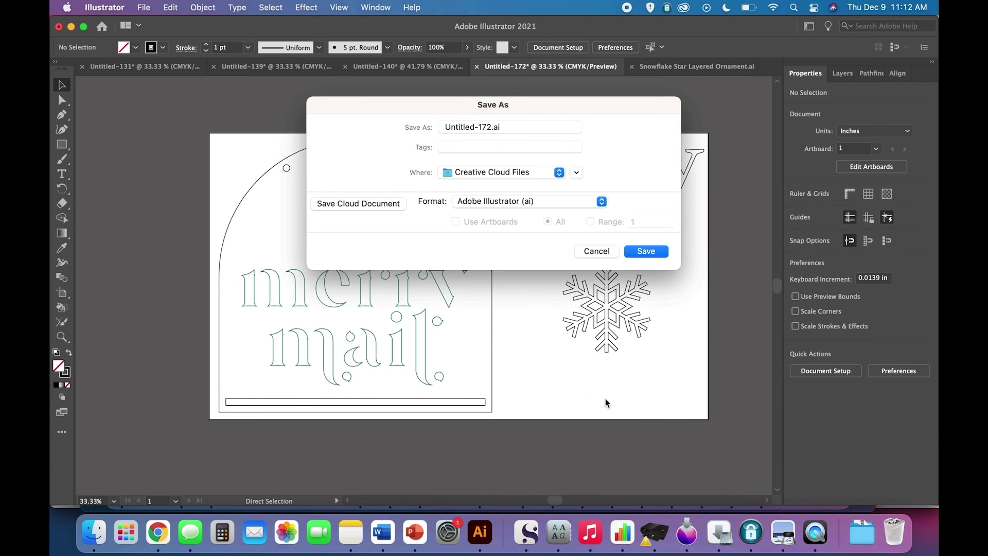
triple_click(477, 127)
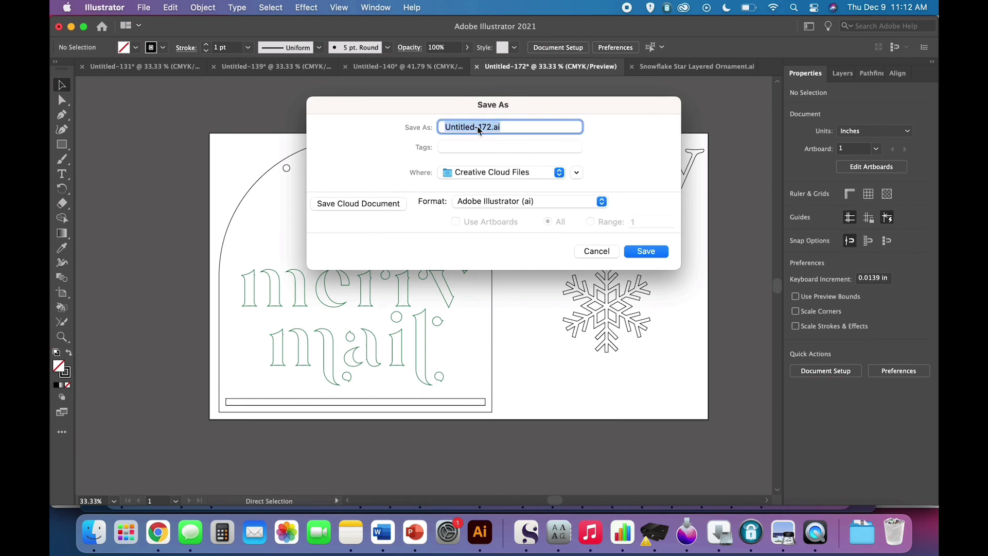
text(Holiday Card Holder snow)
key(BackSpace)
key(BackSpace)
key(BackSpace)
key(BackSpace)
text(Snowflake)
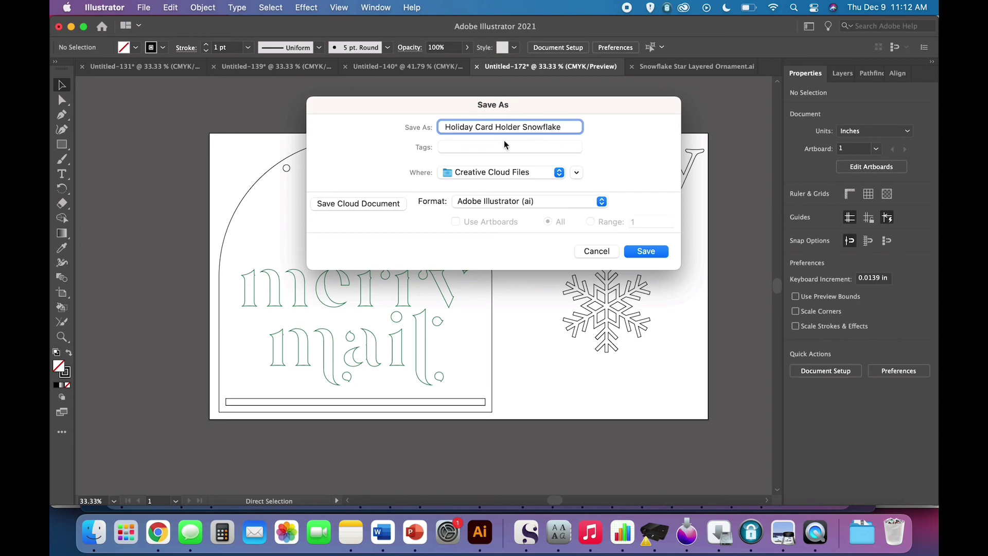
key(Return)
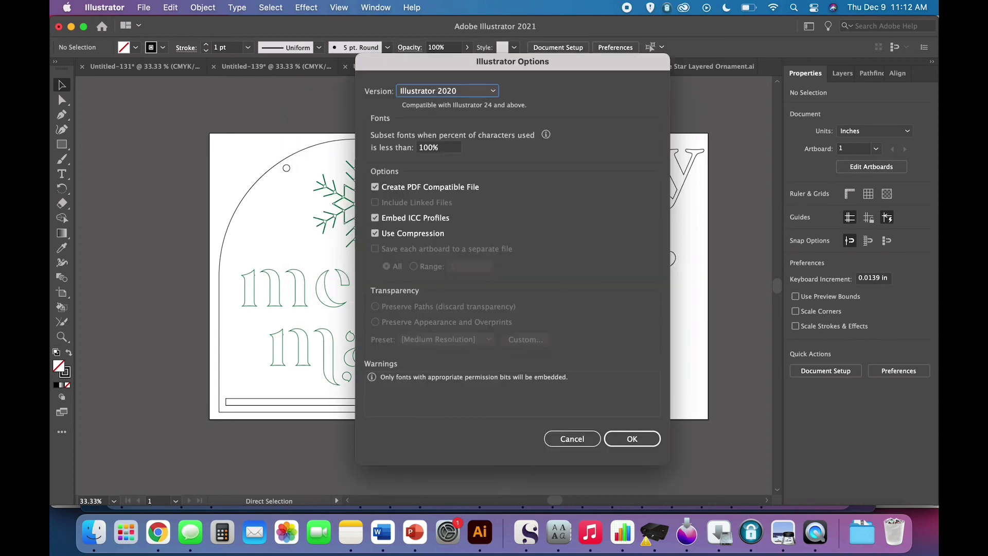
key(Return)
Step: Save the Holiday Card Holder Snowflake design as an SVG file with the SVG 1.0 profile and Responsive off
click(144, 8)
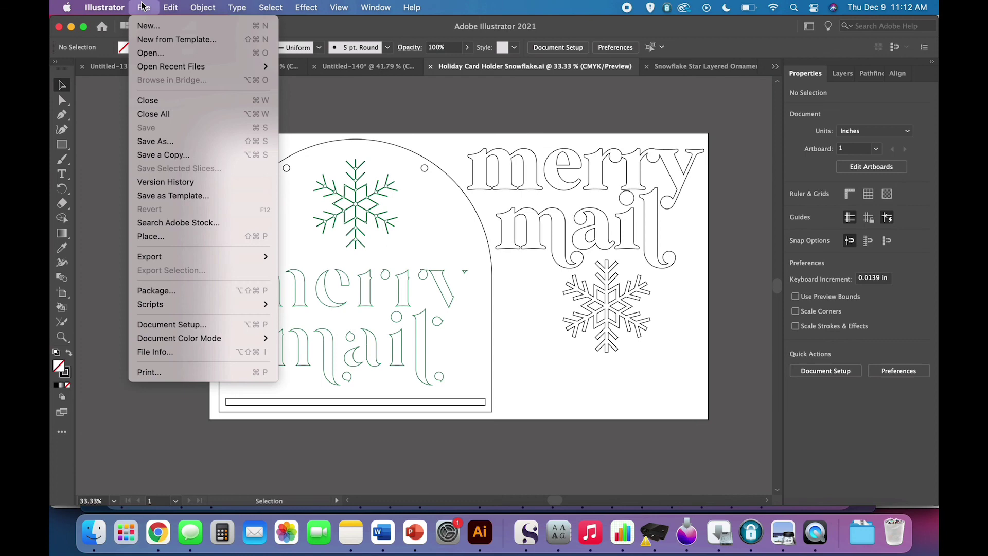
click(170, 148)
click(549, 205)
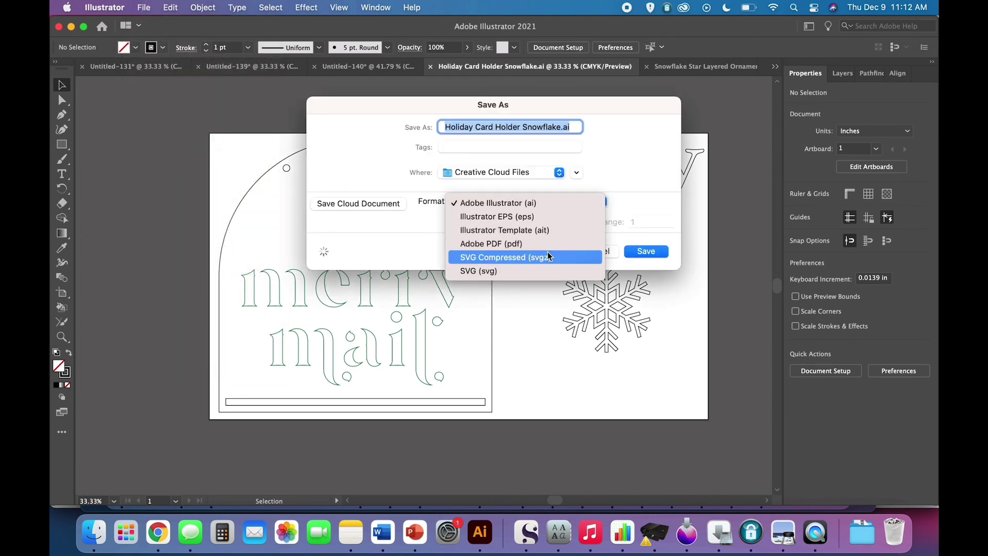
click(549, 272)
key(Return)
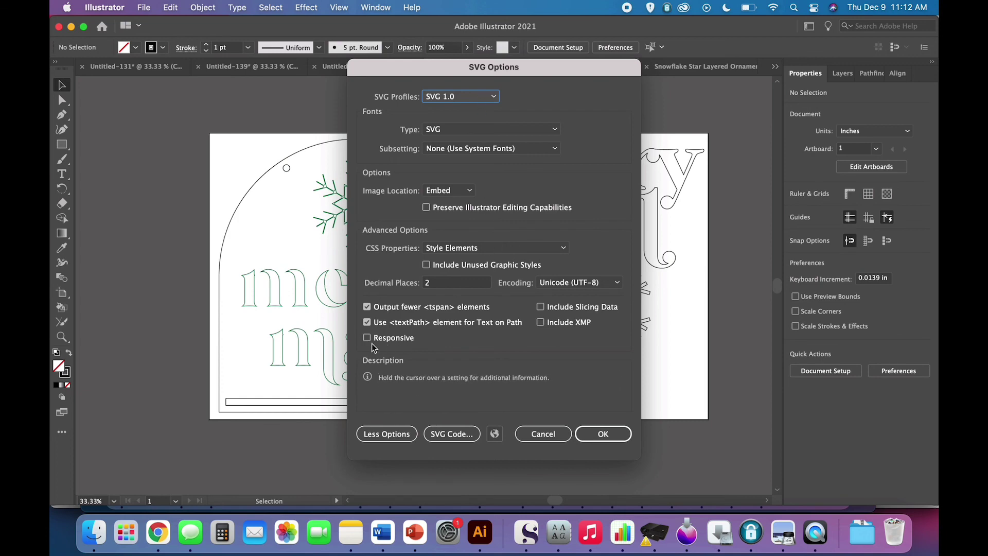
click(586, 433)
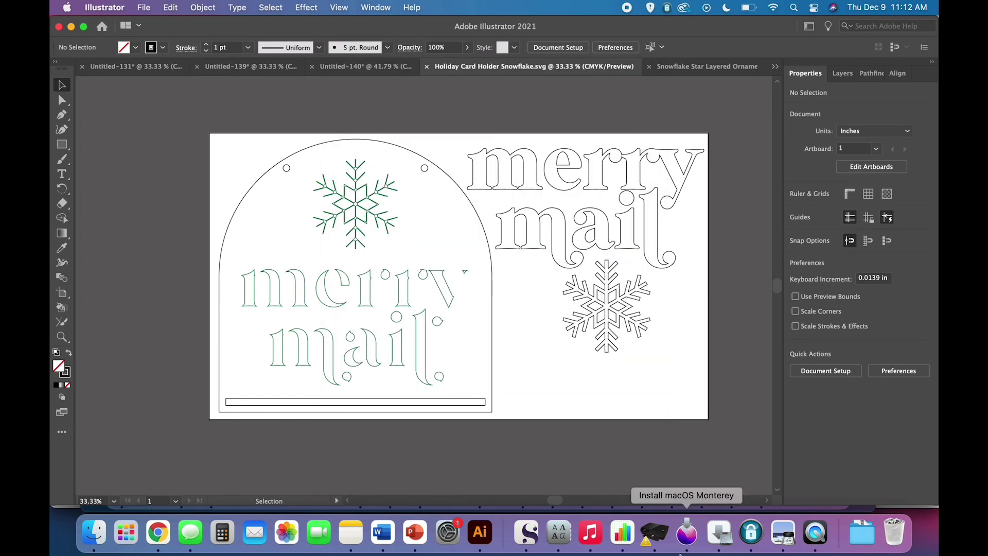